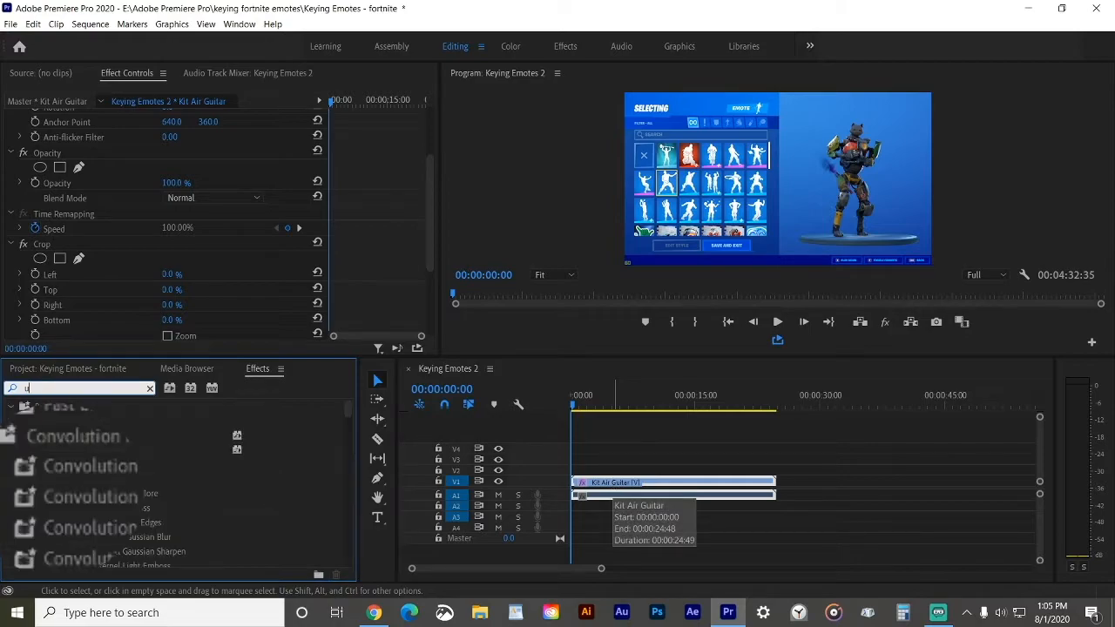
- Apply the Ultra Key effect to the Kit Air Guitar clip on V2
drag(126, 505, 655, 471)
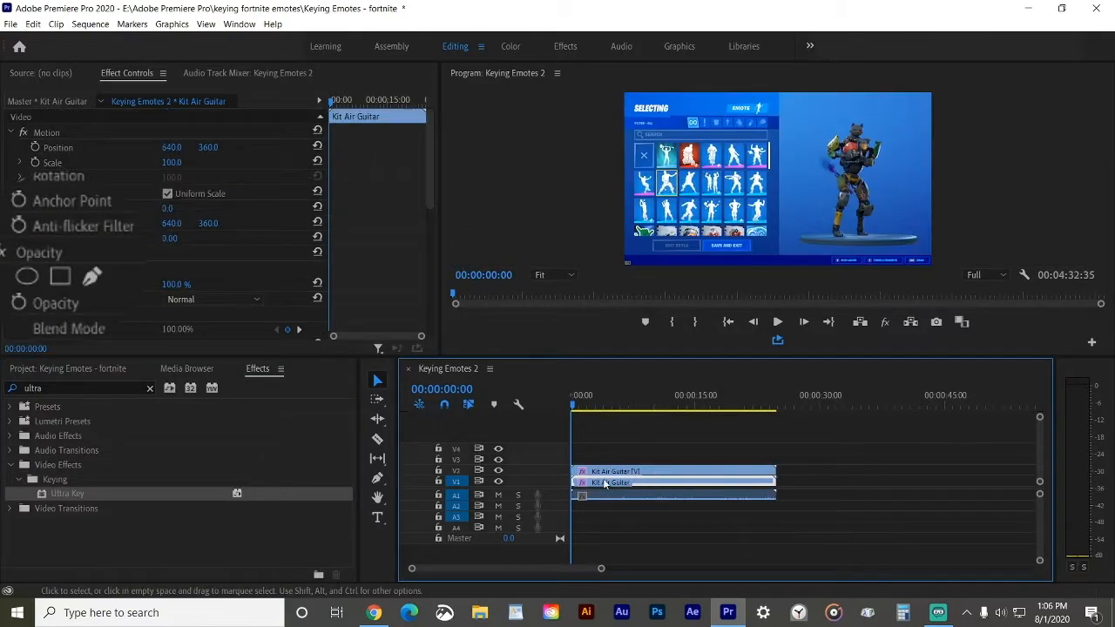
- Draw a closed freeform opacity mask around the round platform under the character on the V1 Kit Air Guitar clip
click(91, 276)
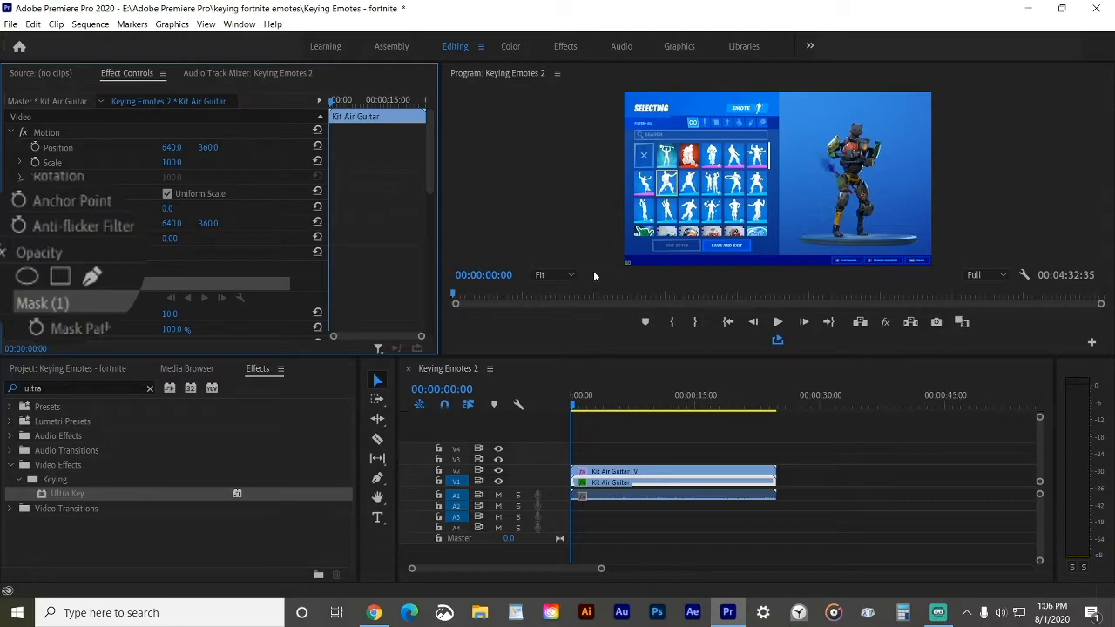
scroll(558, 277, down, 1)
key(h)
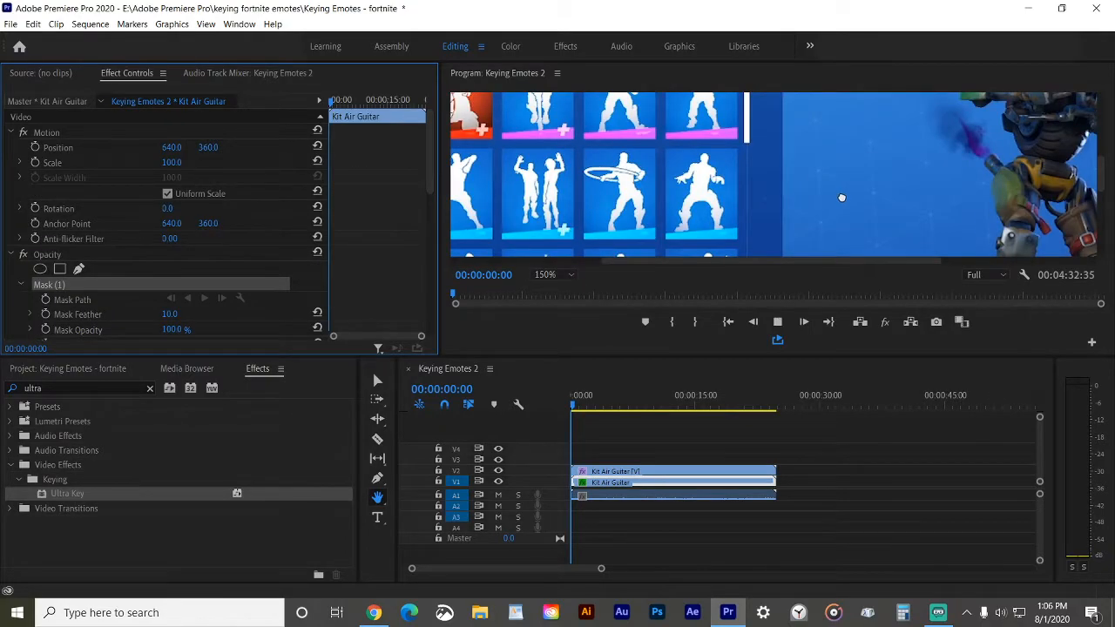
drag(844, 199, 557, 30)
key(space)
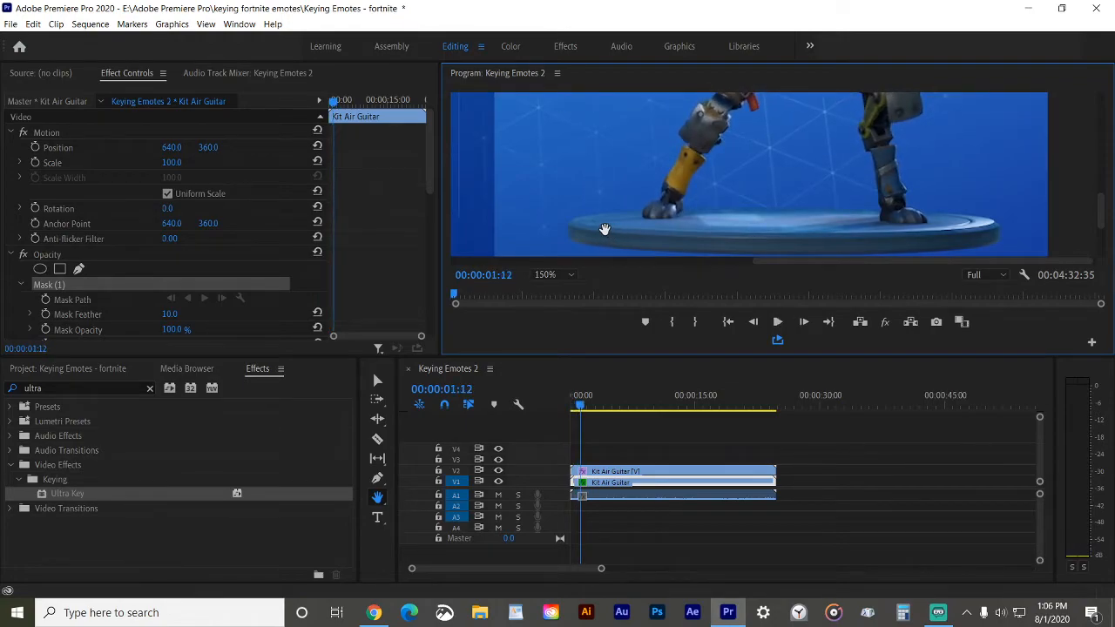
key(p)
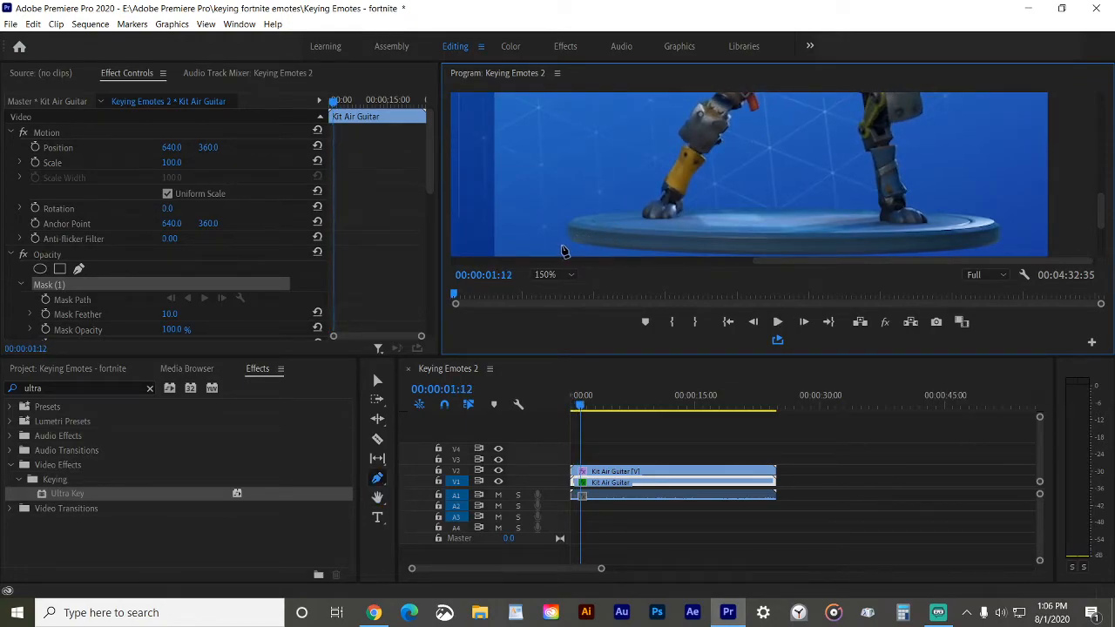
click(564, 246)
click(644, 211)
click(803, 211)
click(934, 210)
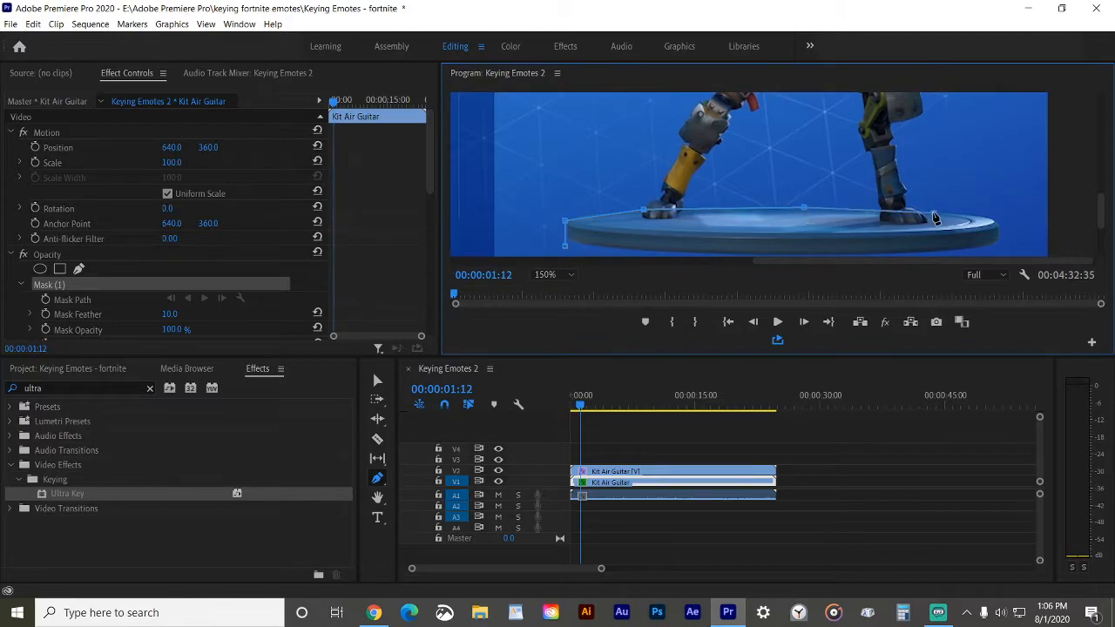
click(998, 219)
click(1000, 246)
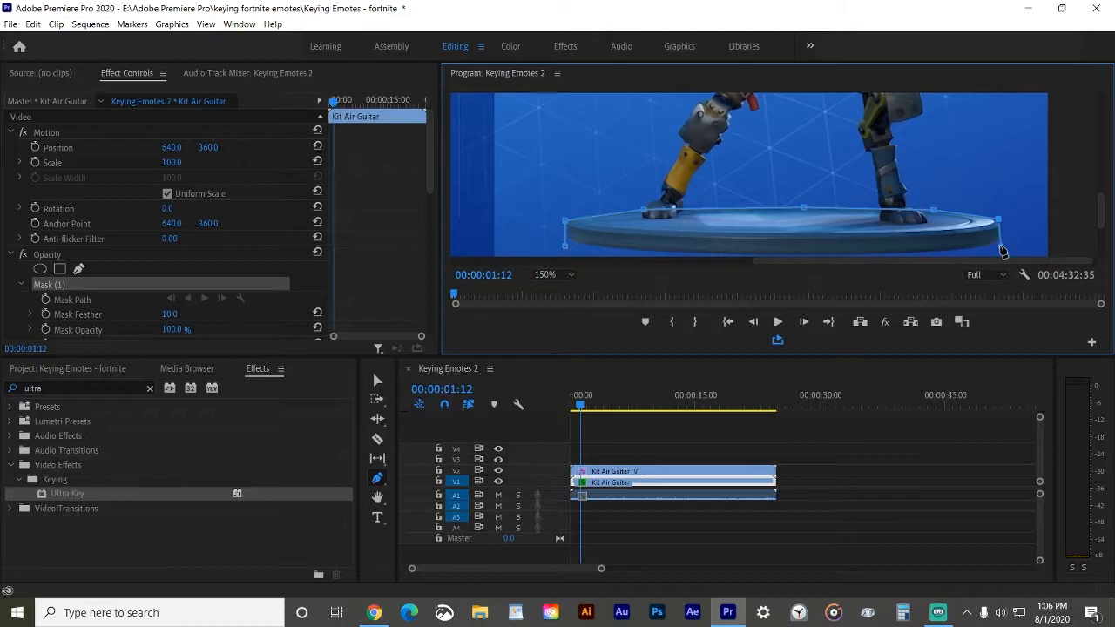
click(789, 254)
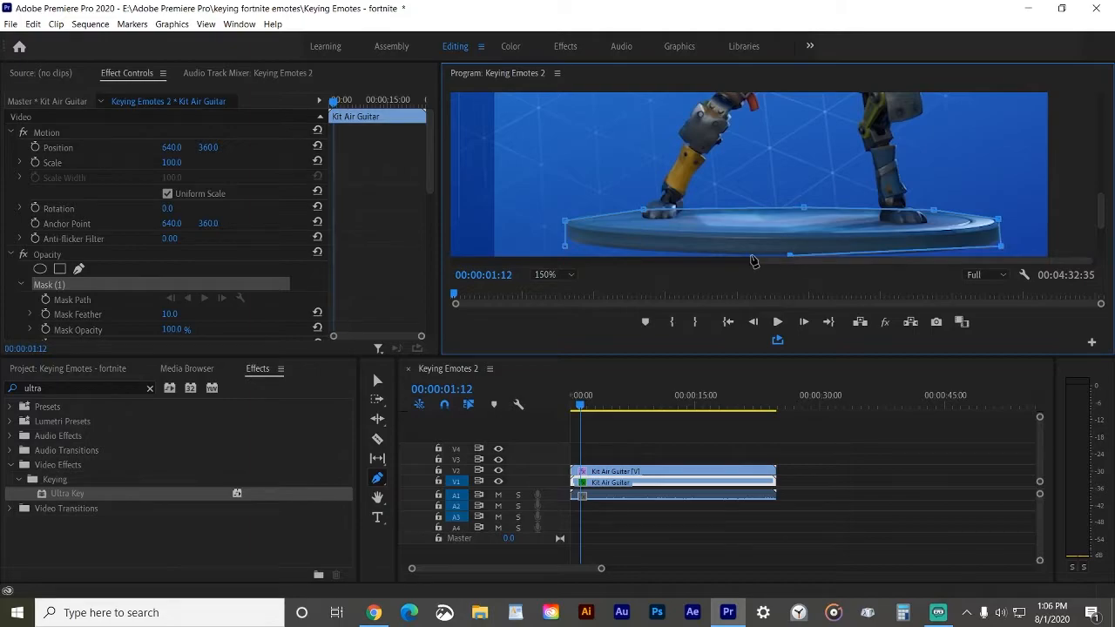
click(565, 225)
- Copy the platform mask from the V1 clip and paste it onto the opacity of the V2 clip
click(589, 486)
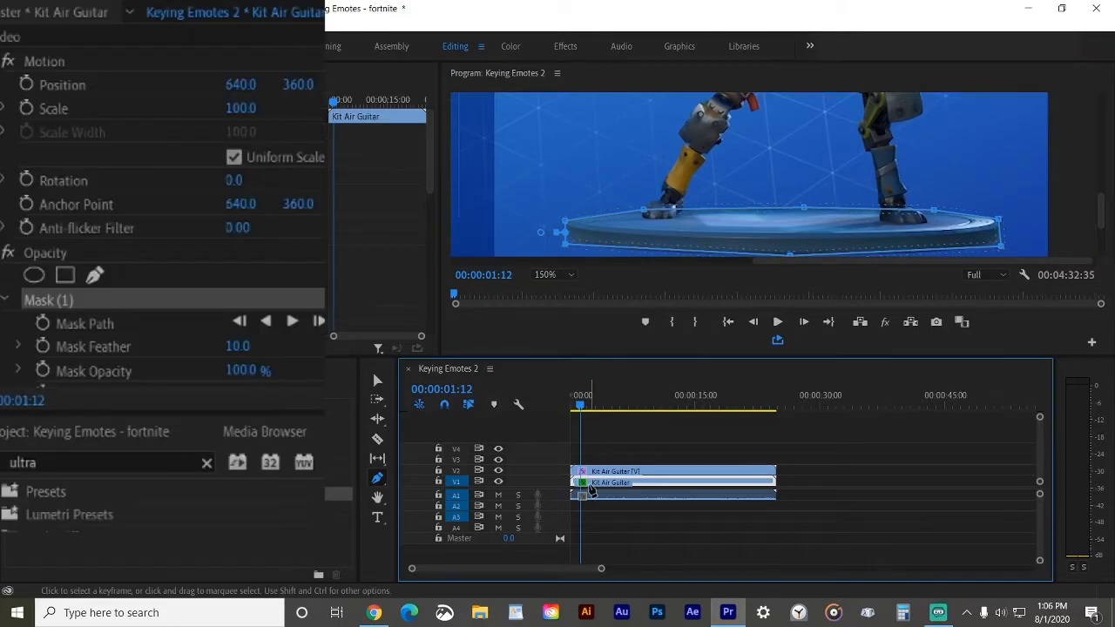
key(v)
click(48, 299)
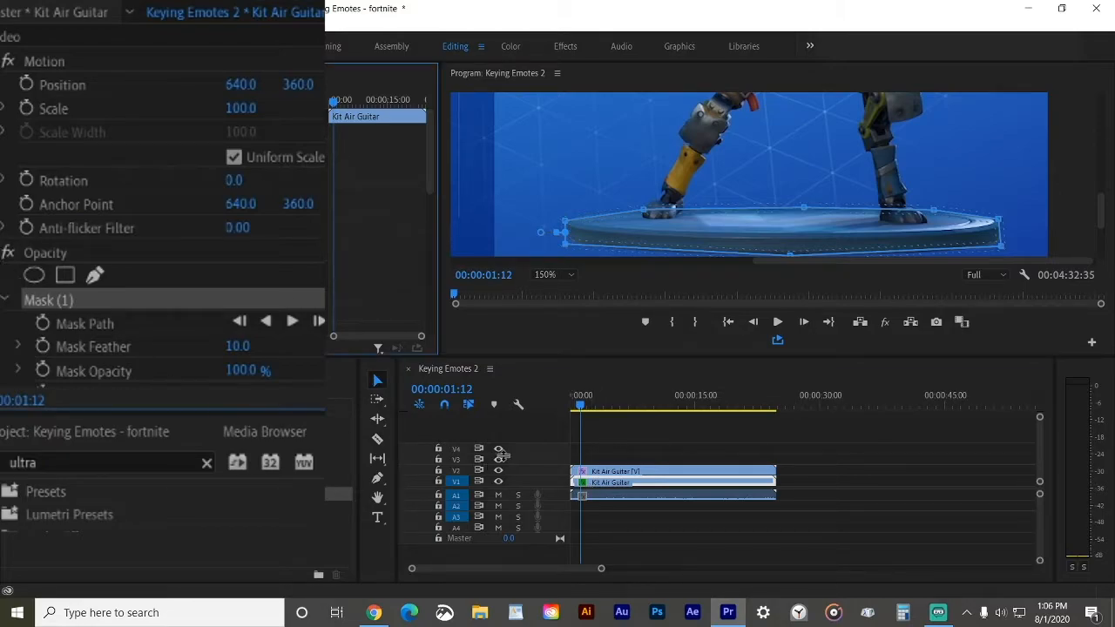
click(606, 481)
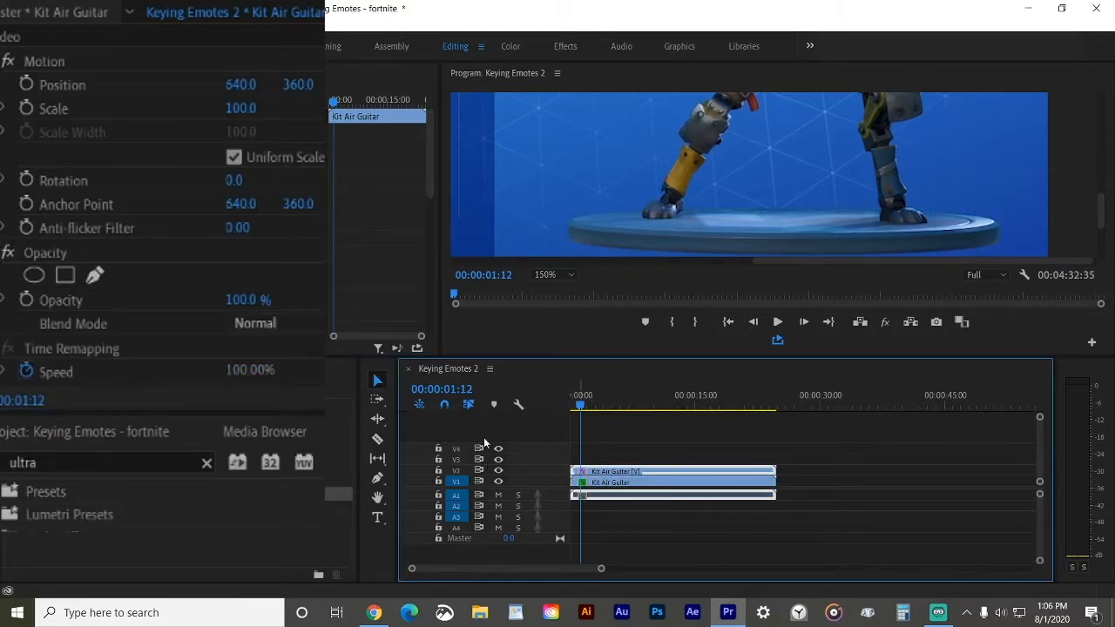
click(40, 252)
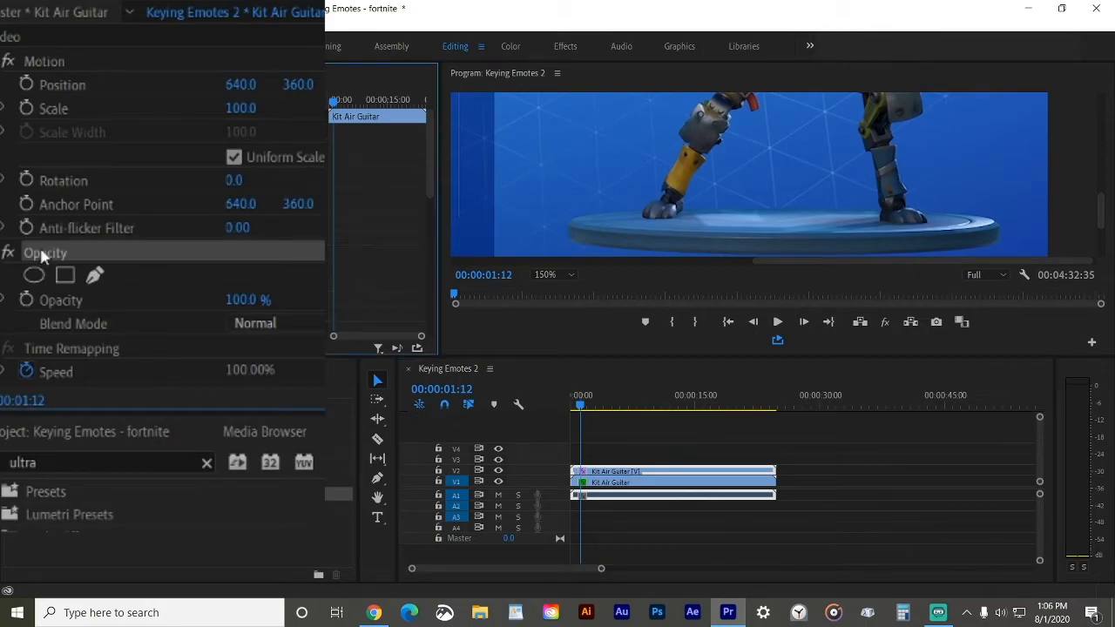
key(ctrl+v)
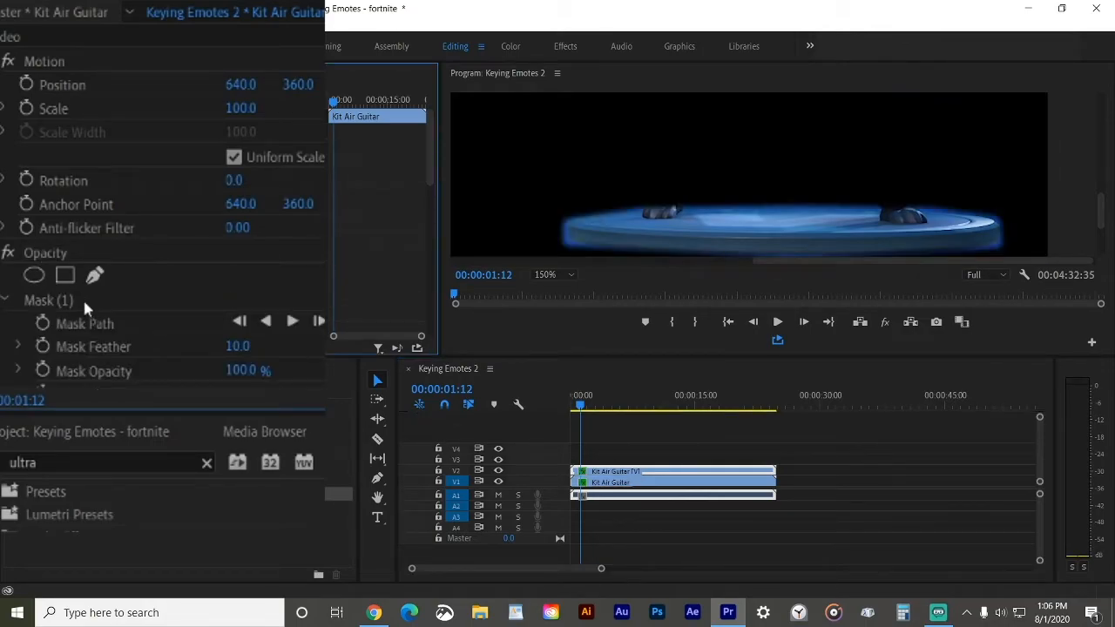
- Invert the V2 clip's opacity mask and set its feather to 0
scroll(87, 297, down, 2)
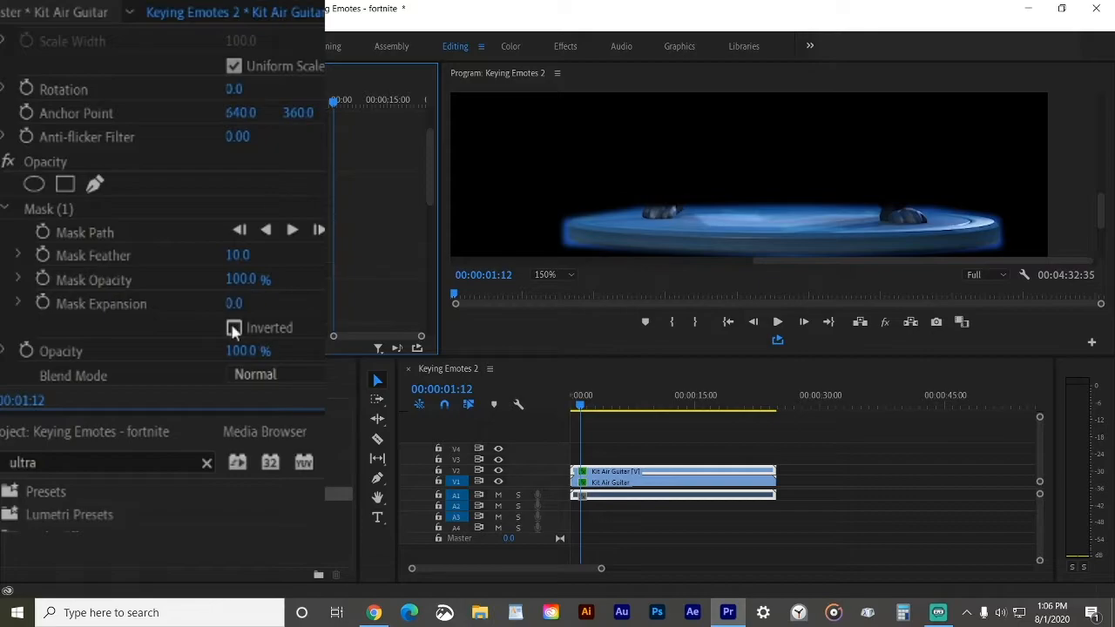
click(233, 329)
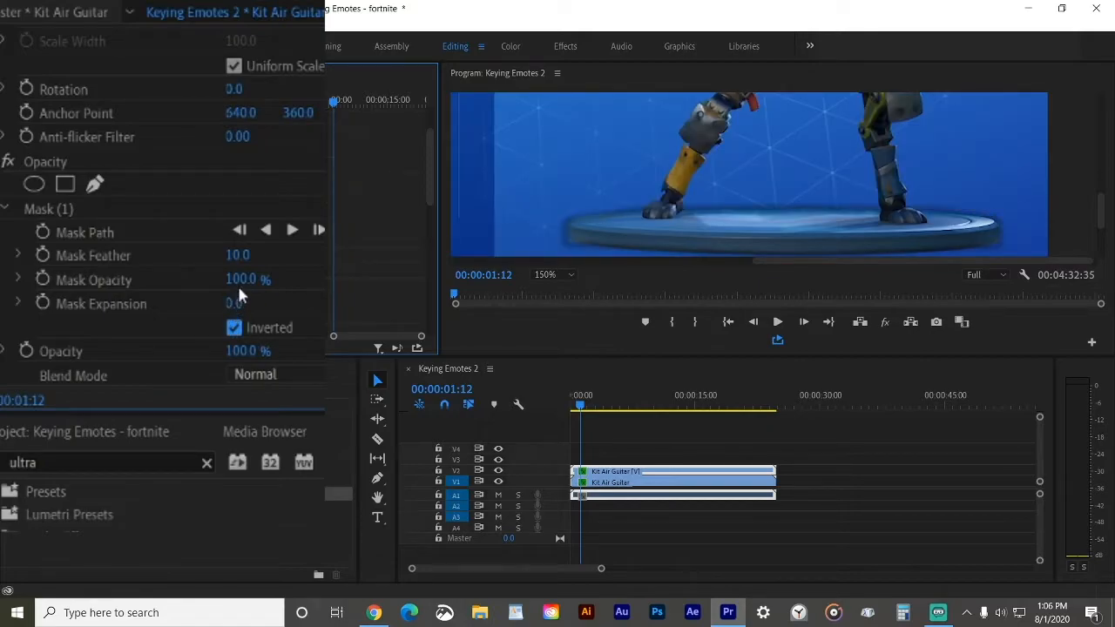
drag(237, 260, 209, 259)
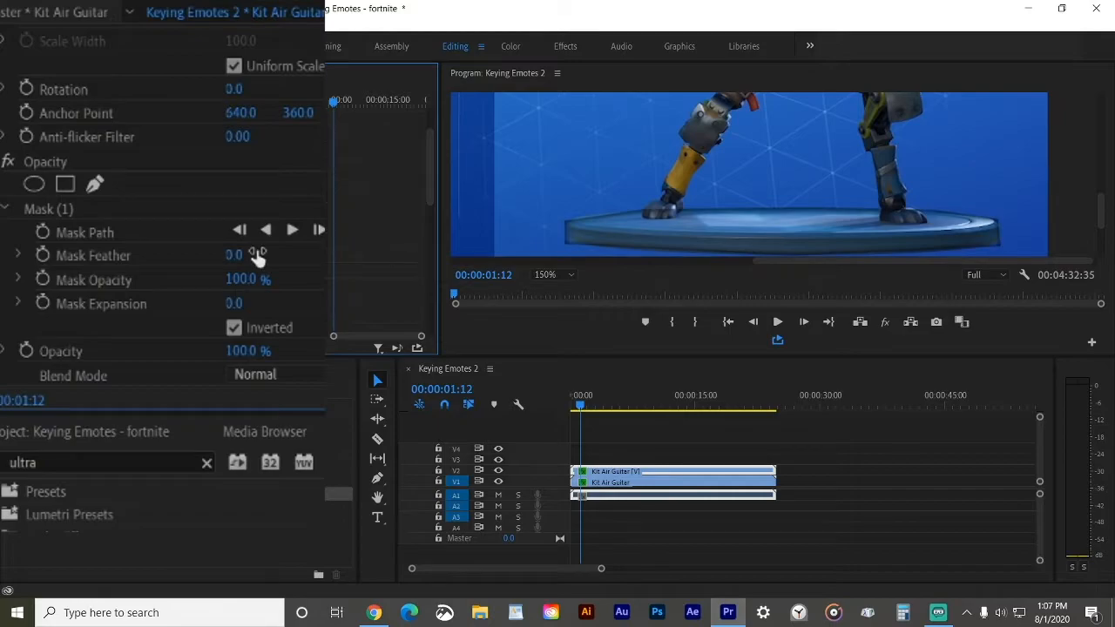
- On the V1 clip's platform mask, set the feather to 0 and the mask expansion to 4
click(633, 486)
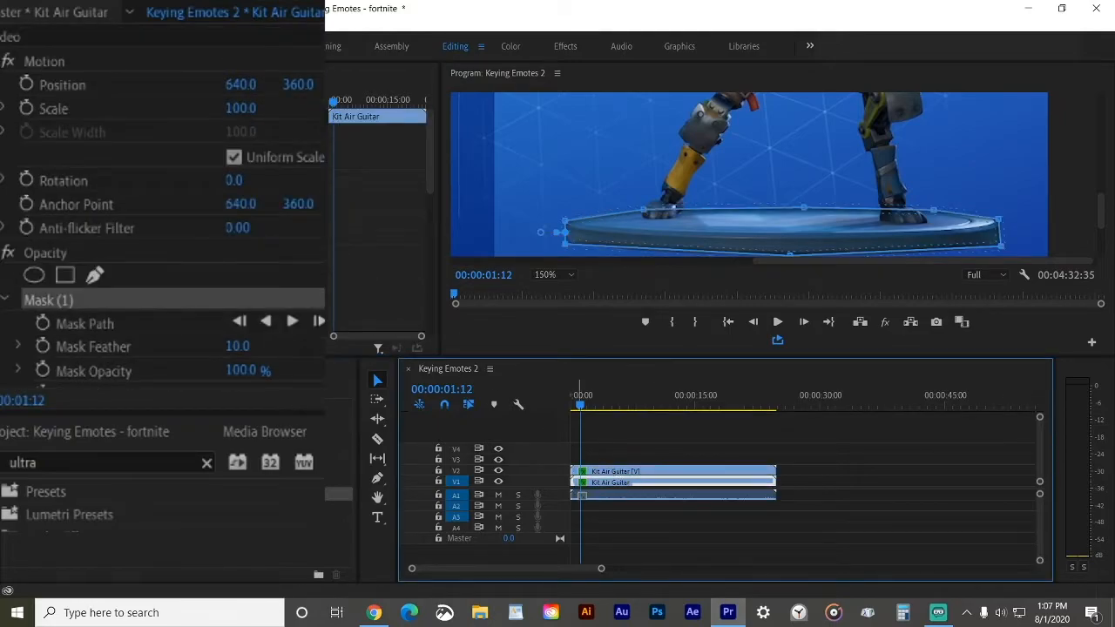
mouse_move(238, 348)
mouse_down()
mouse_move(200, 347)
mouse_move(256, 348)
mouse_up()
scroll(253, 350, down, 1)
click(213, 349)
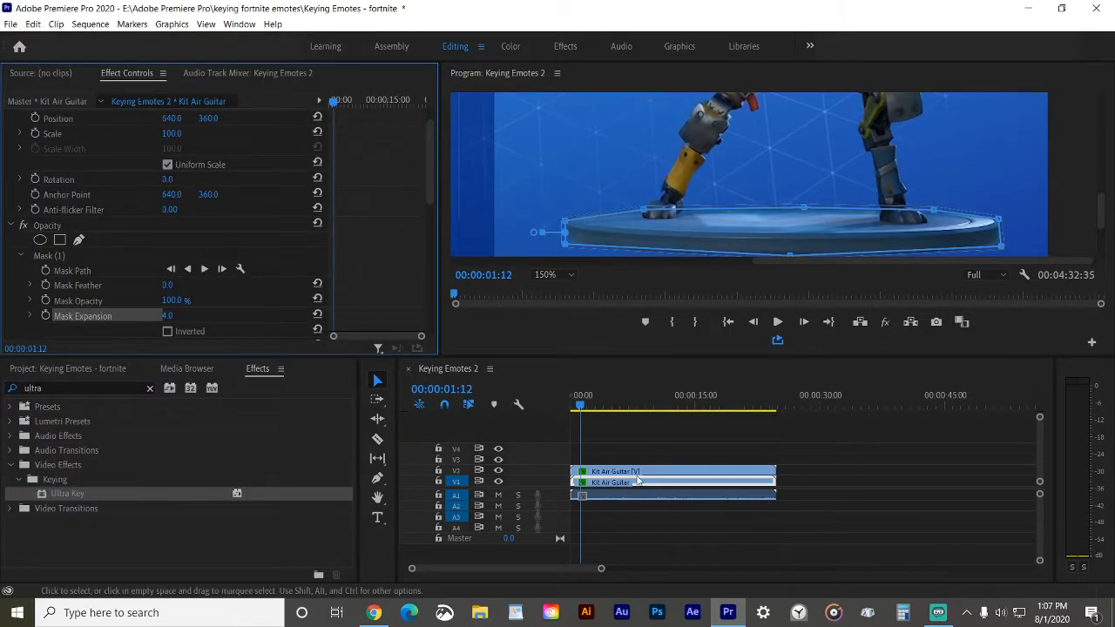
- Crop the V2 clip 52% on the left, 12% on the top and 17% on the bottom, and trim its right side
click(630, 471)
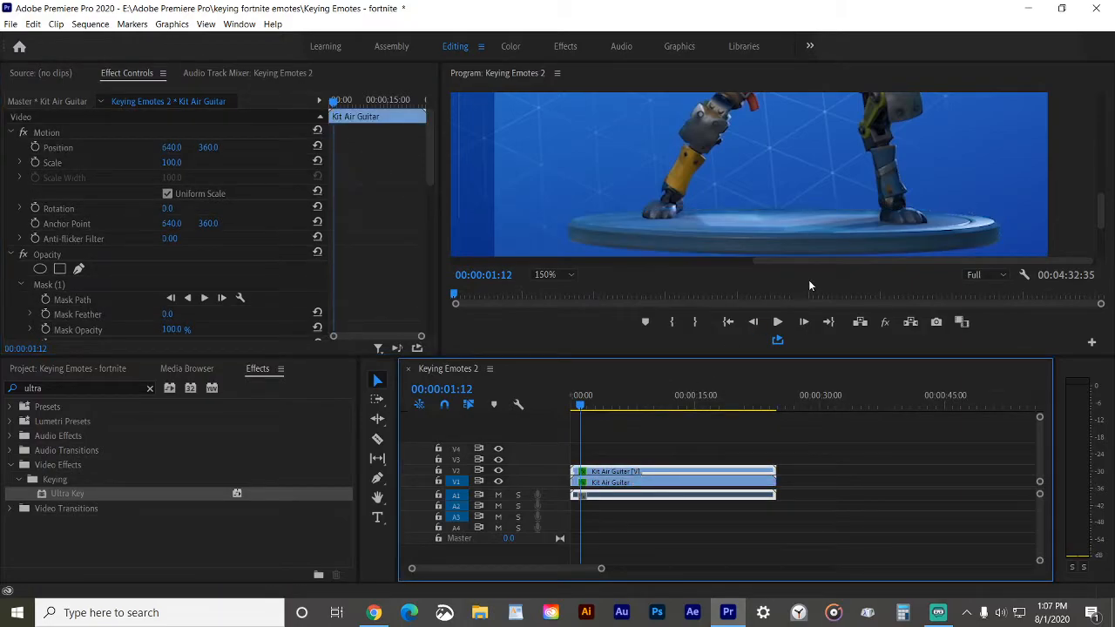
click(562, 277)
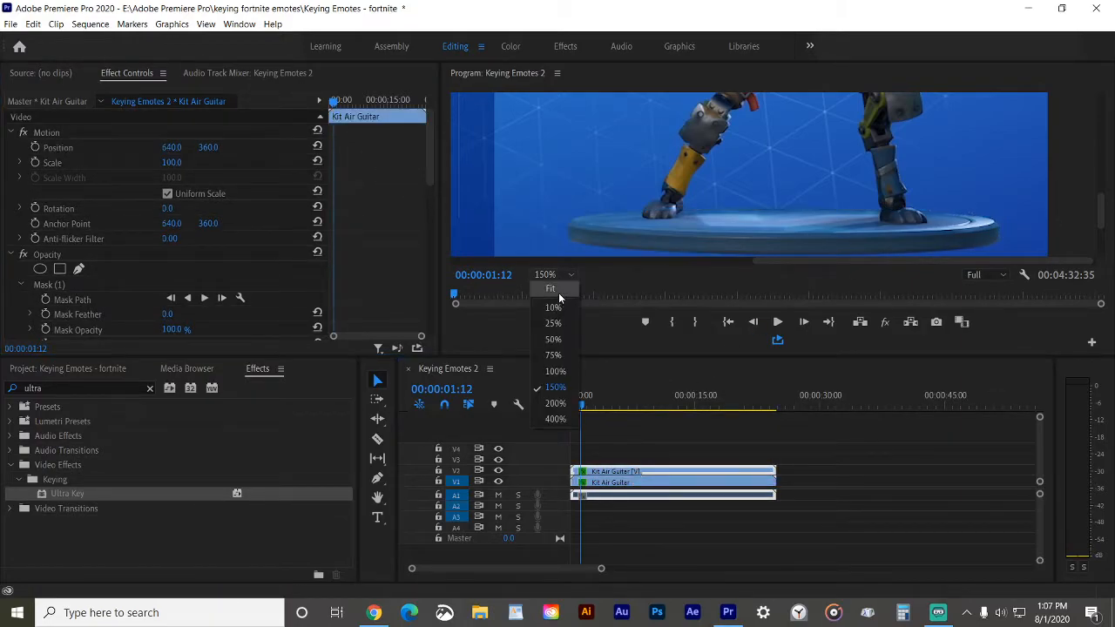
click(558, 293)
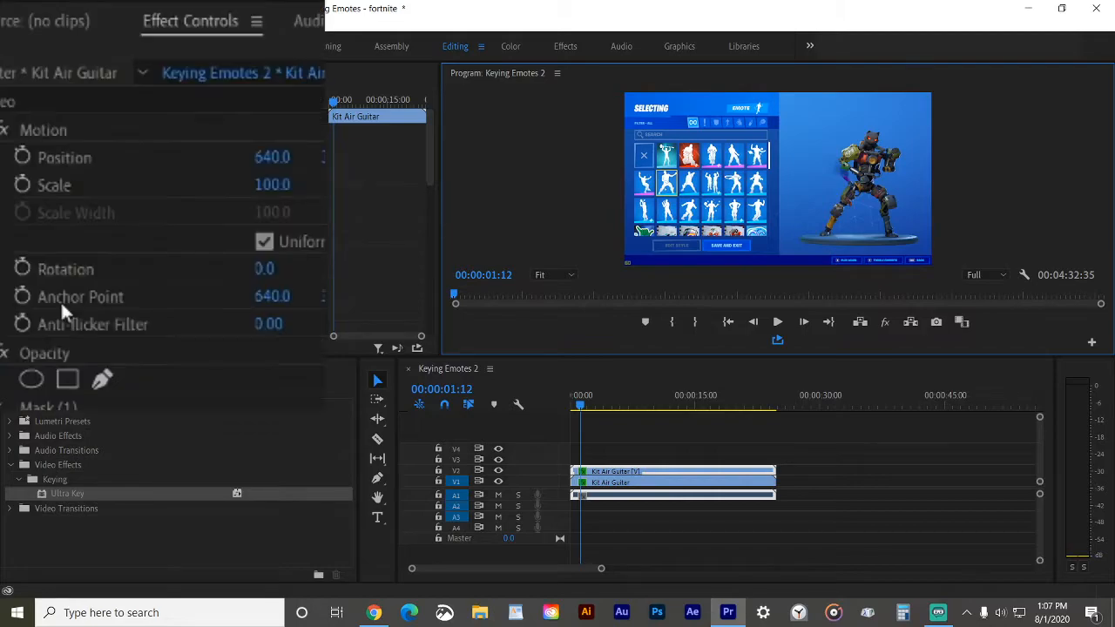
scroll(55, 229, down, 5)
scroll(63, 306, down, 2)
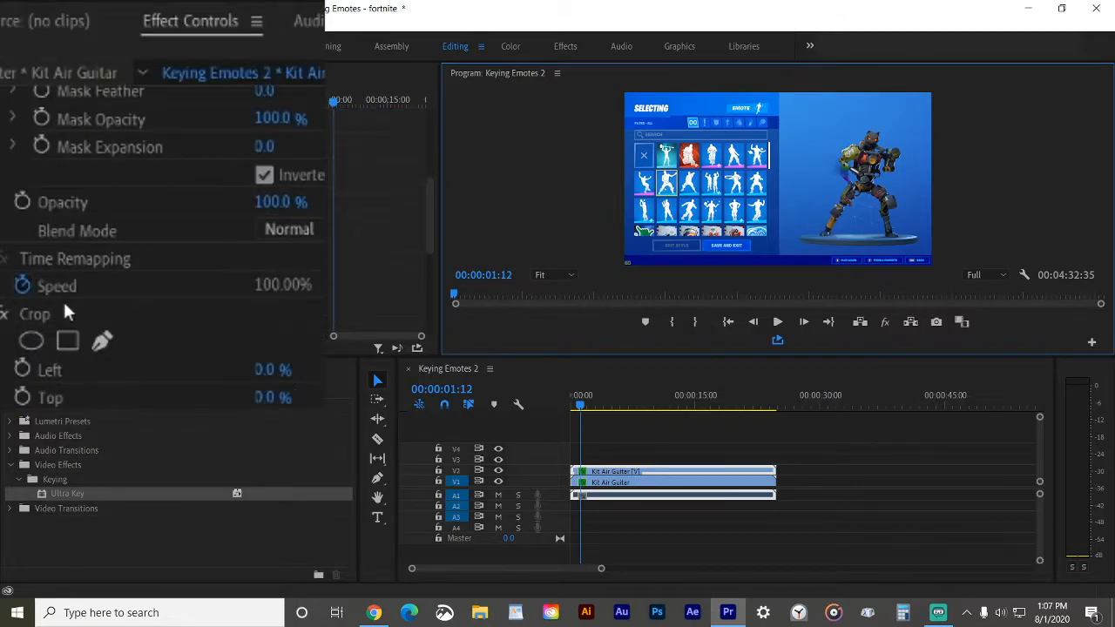
click(272, 370)
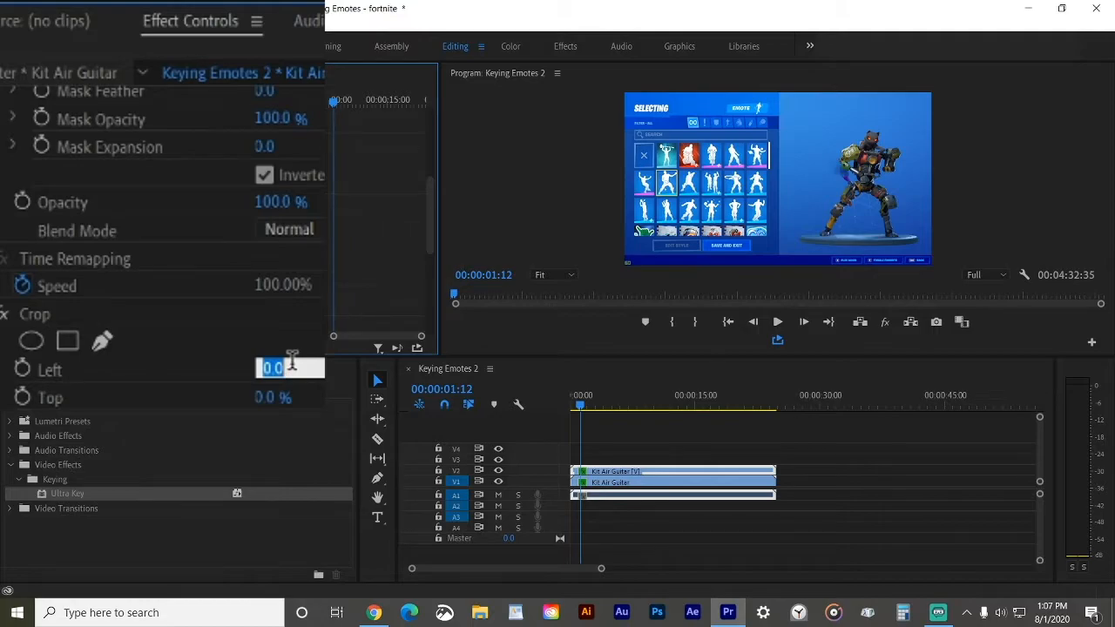
text(52)
key(Tab)
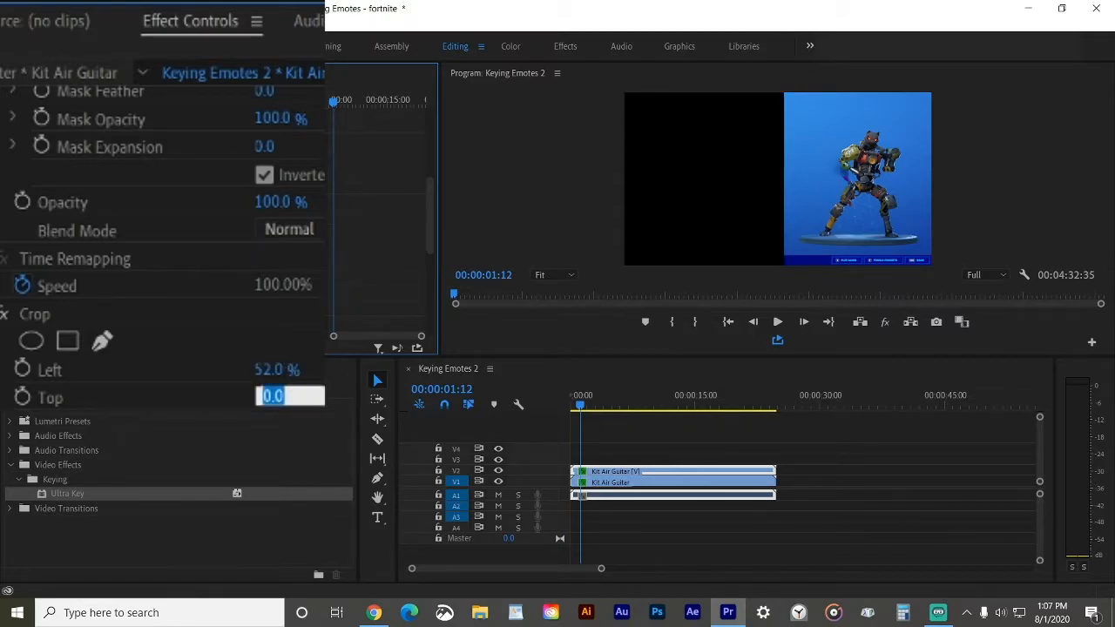
text(12)
key(Return)
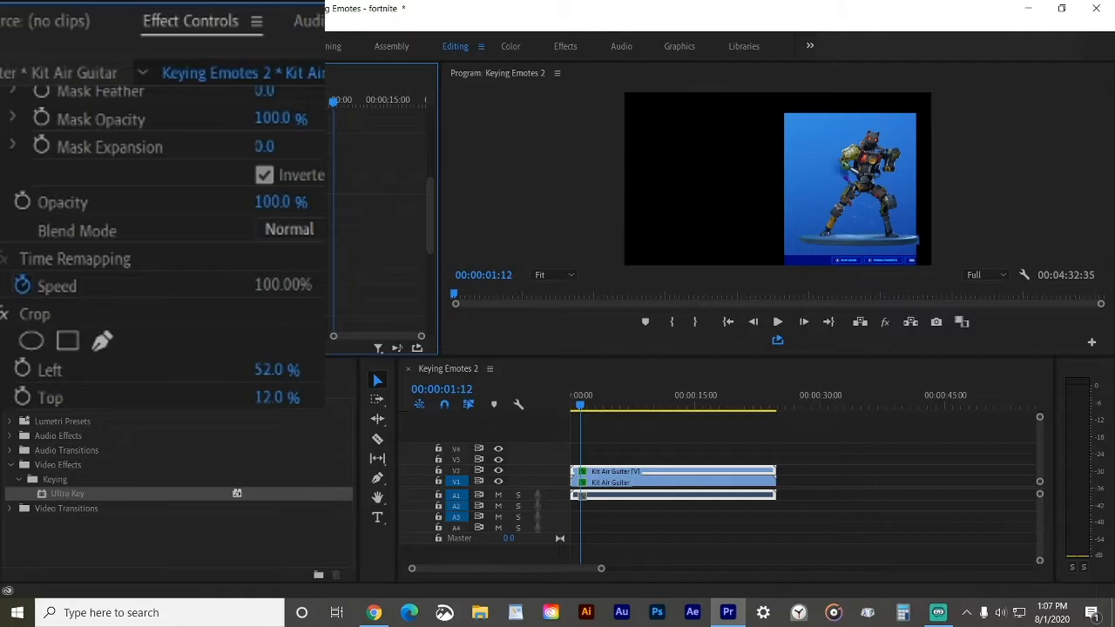
key(Return)
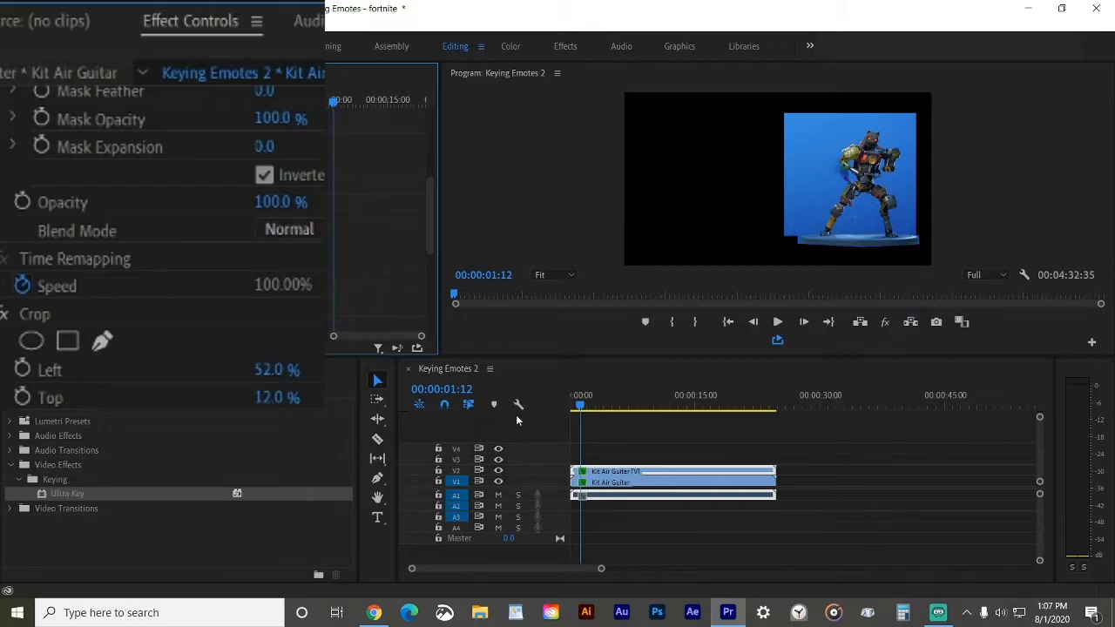
- At 00:00:09:10, where the character's arm is raised, reduce the V2 clip's top crop to 9%
drag(581, 405, 646, 406)
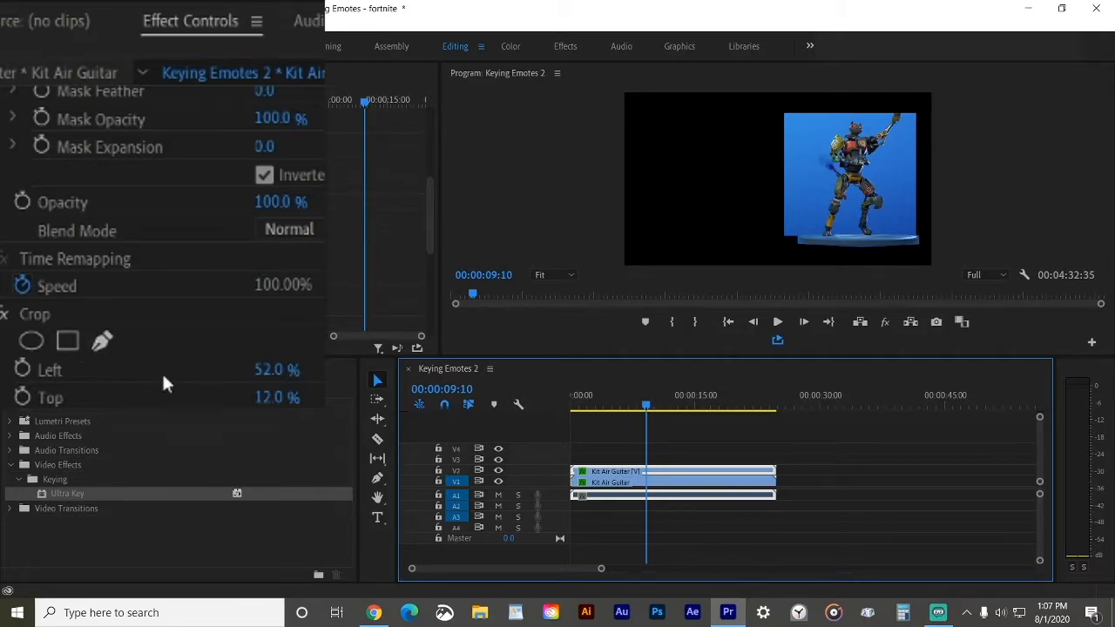
click(258, 397)
key(Down)
key(Down)
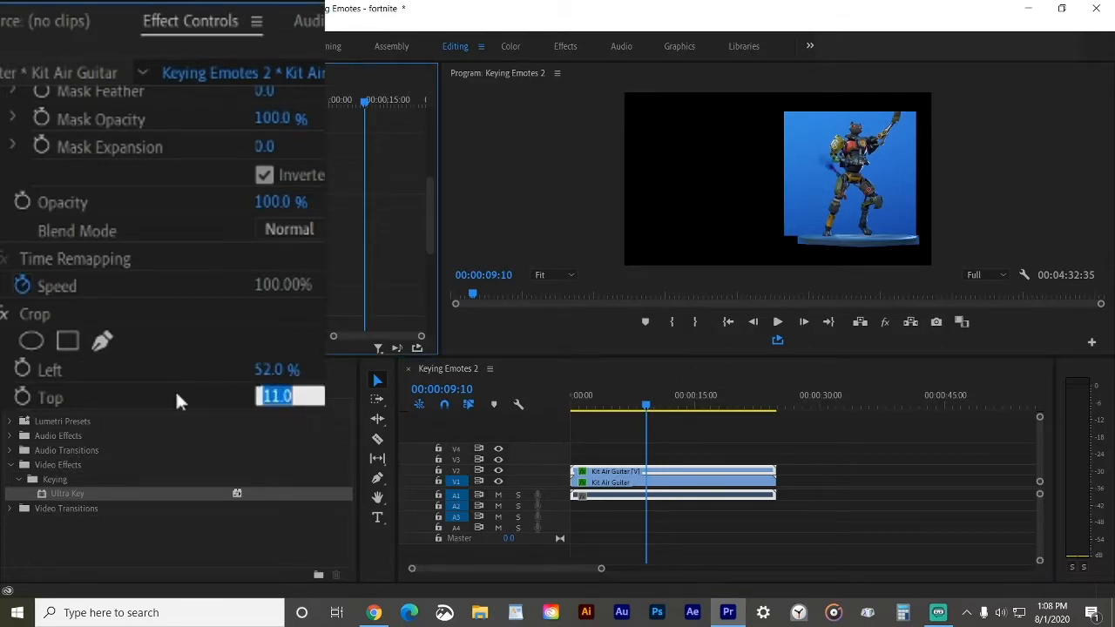
key(Down)
key(Up)
key(Down)
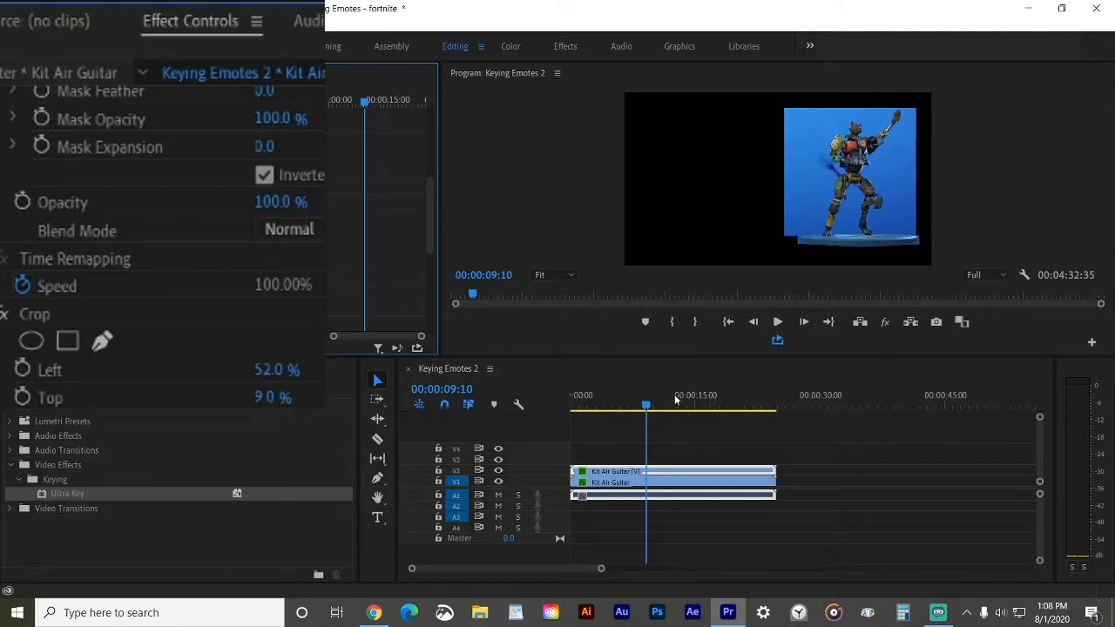
- At 00:00:11:36, where the character's hand reaches the crop edge, set the V2 clip's right crop to 4%
click(651, 409)
mouse_move(651, 408)
mouse_down()
mouse_move(687, 406)
mouse_move(667, 406)
mouse_up()
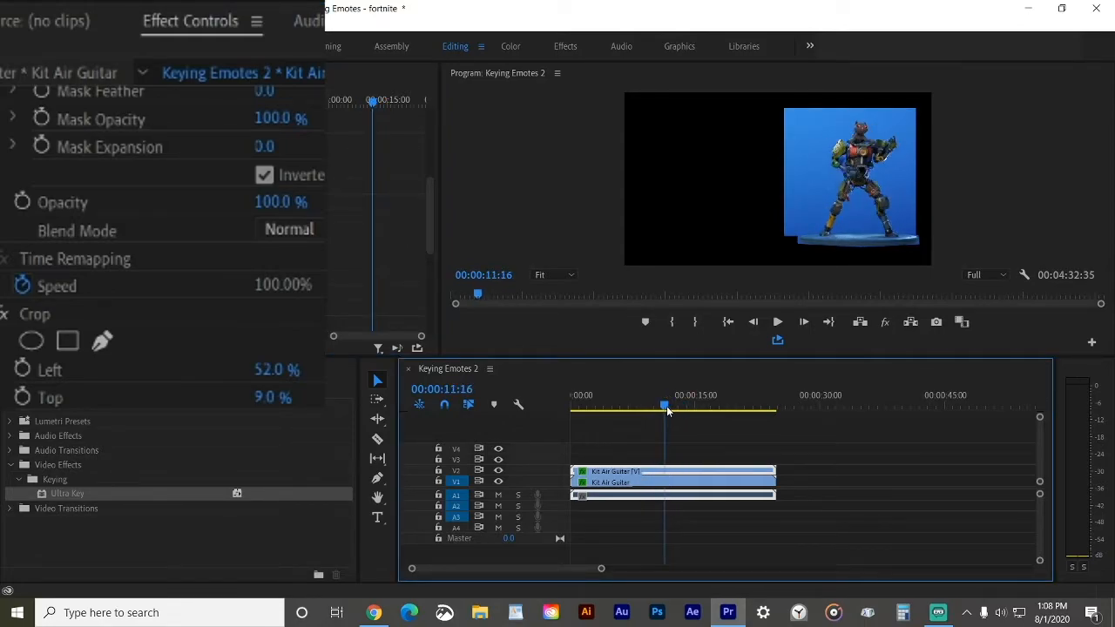
key(Right)
key(Right)
key(Right)
key(Right)
key(Right)
key(Right)
key(Right)
key(Right)
key(Right)
key(Right)
key(Right)
key(Right)
key(Right)
key(Right)
key(Right)
key(Right)
key(Right)
key(Right)
key(Right)
key(Right)
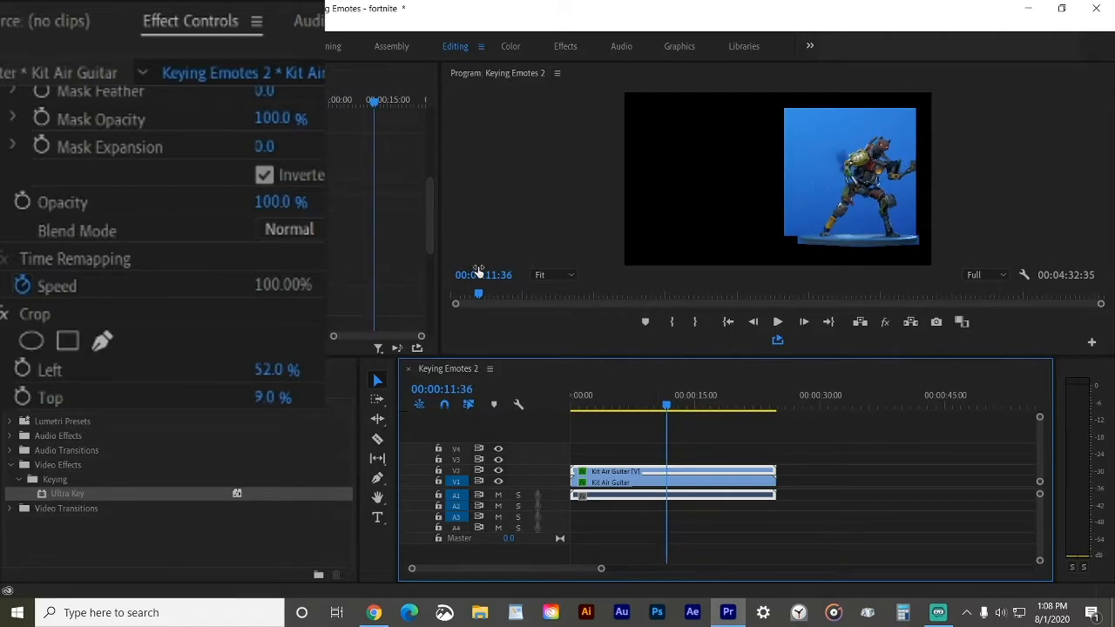
key(shift+5)
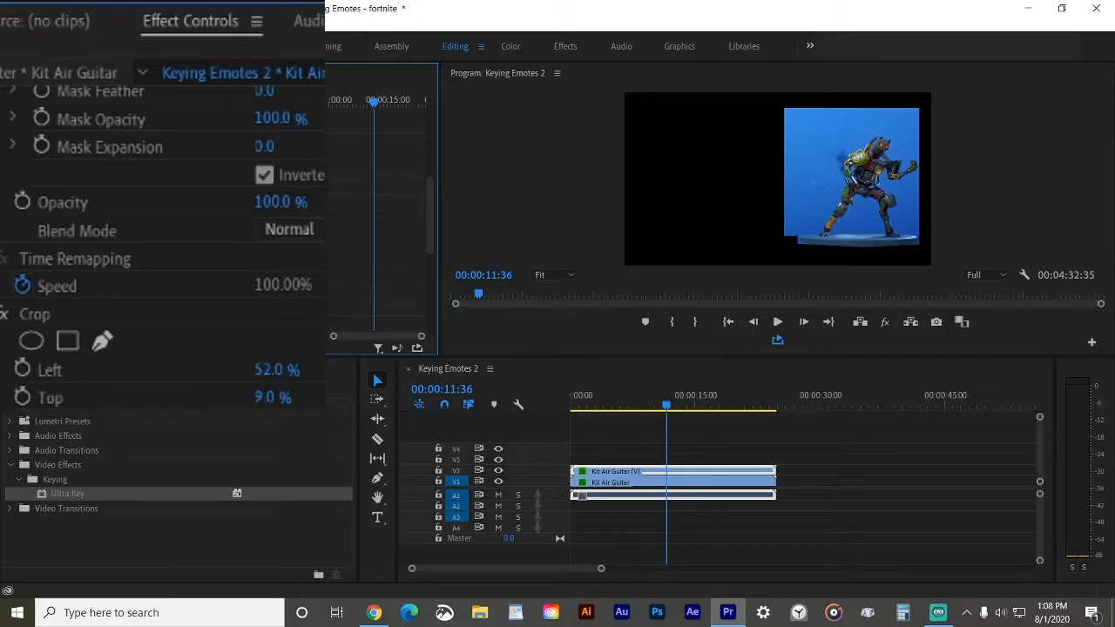
scroll(165, 261, down, 2)
scroll(166, 261, down, 1)
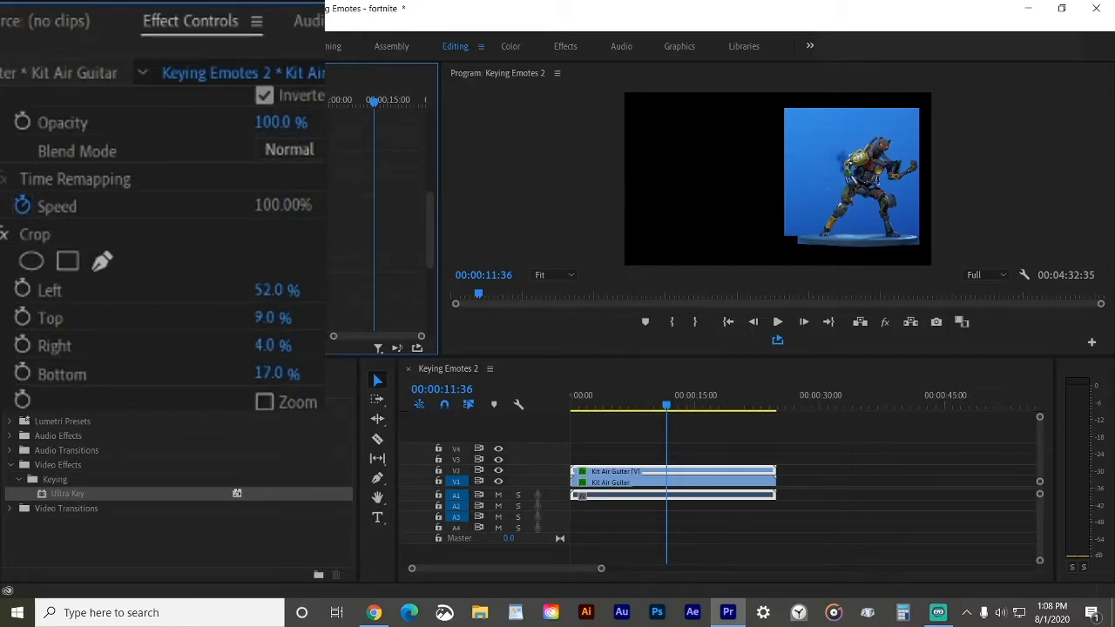
- Step frame by frame around 00:00:18:15 to examine whether the character's movements stay inside the crop
drag(668, 406, 721, 427)
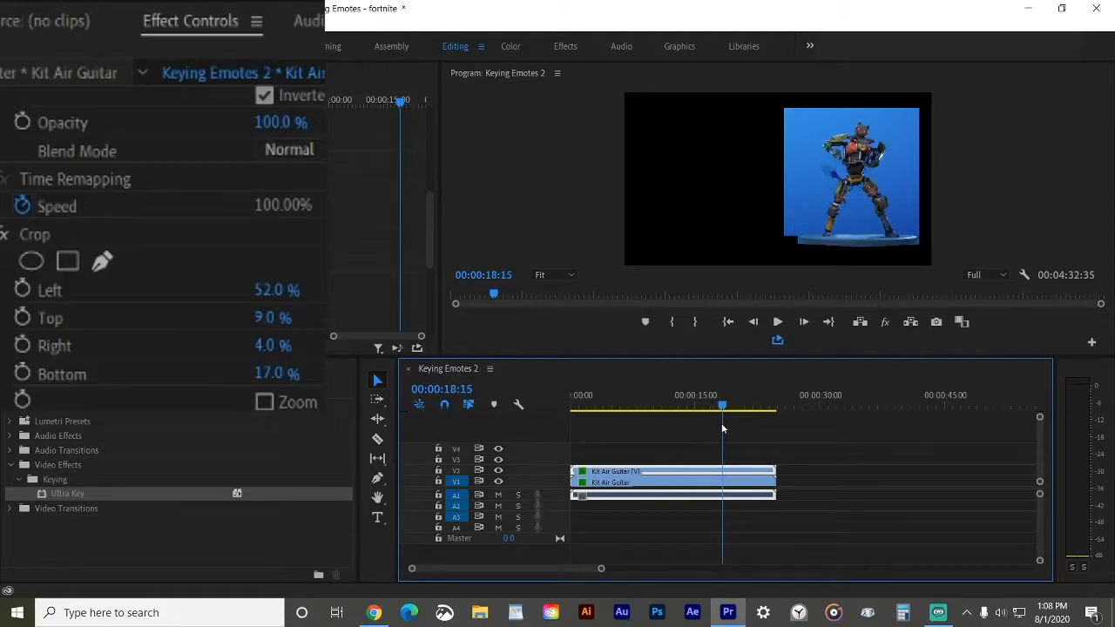
key(Right)
key(Right)
key(Right)
key(Right)
key(Right)
key(Right)
key(Right)
key(Right)
key(Right)
key(Right)
key(Right)
key(Right)
key(Right)
key(Left)
key(Left)
key(Left)
key(Left)
key(Left)
key(Left)
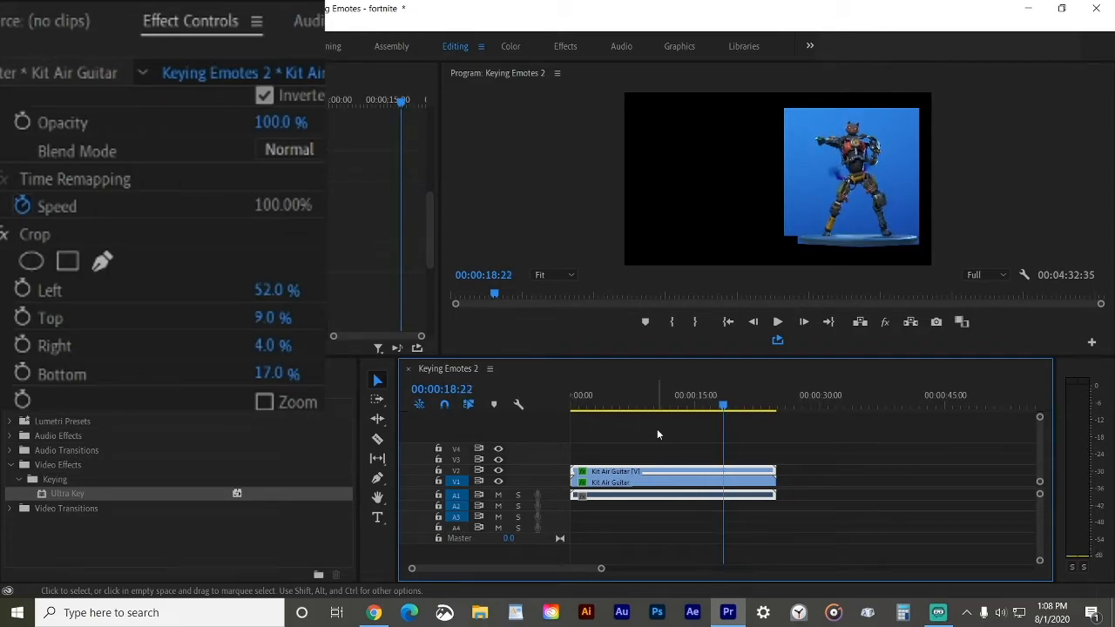
- Set the V2 clip's left crop to 60% and play the sequence from the start to check the framing
click(287, 317)
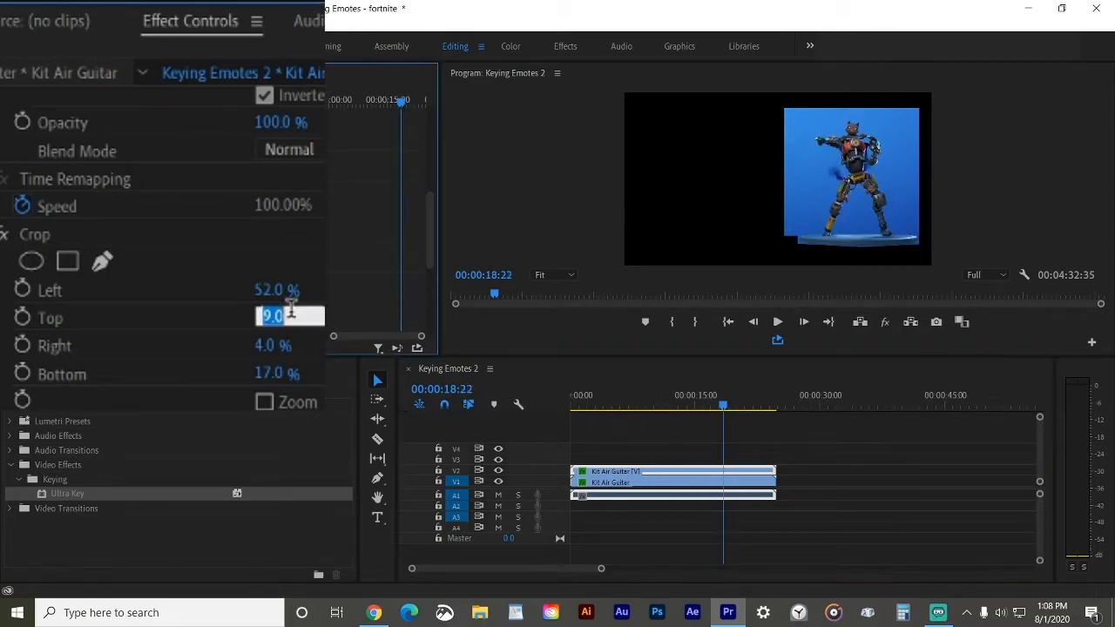
click(291, 288)
key(Up)
key(Up)
key(Up)
key(Up)
key(Up)
key(Up)
key(Up)
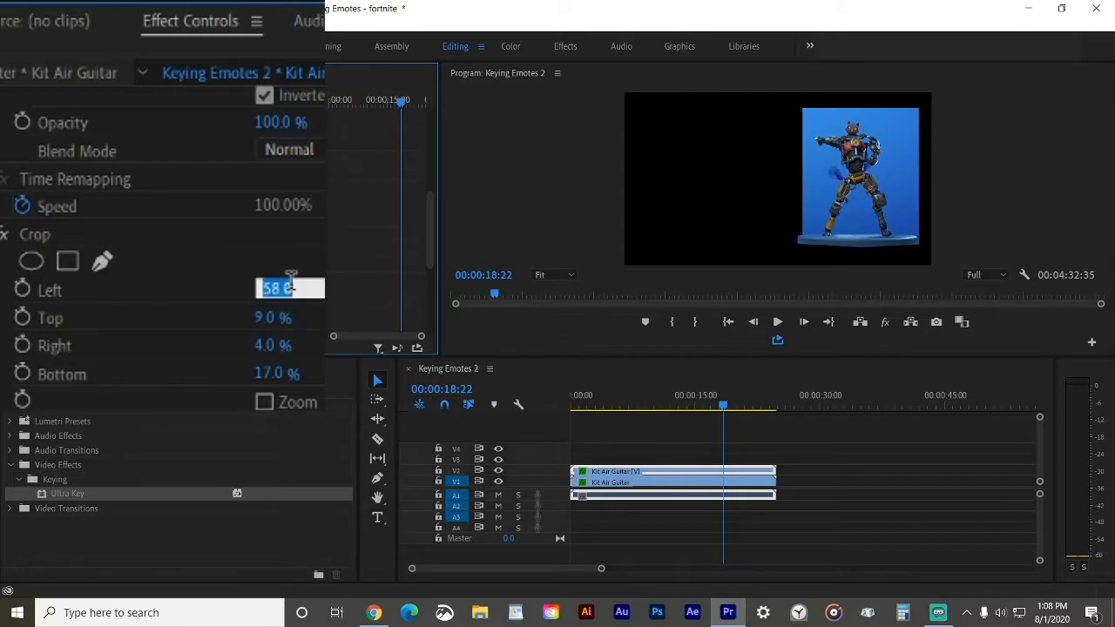
key(Up)
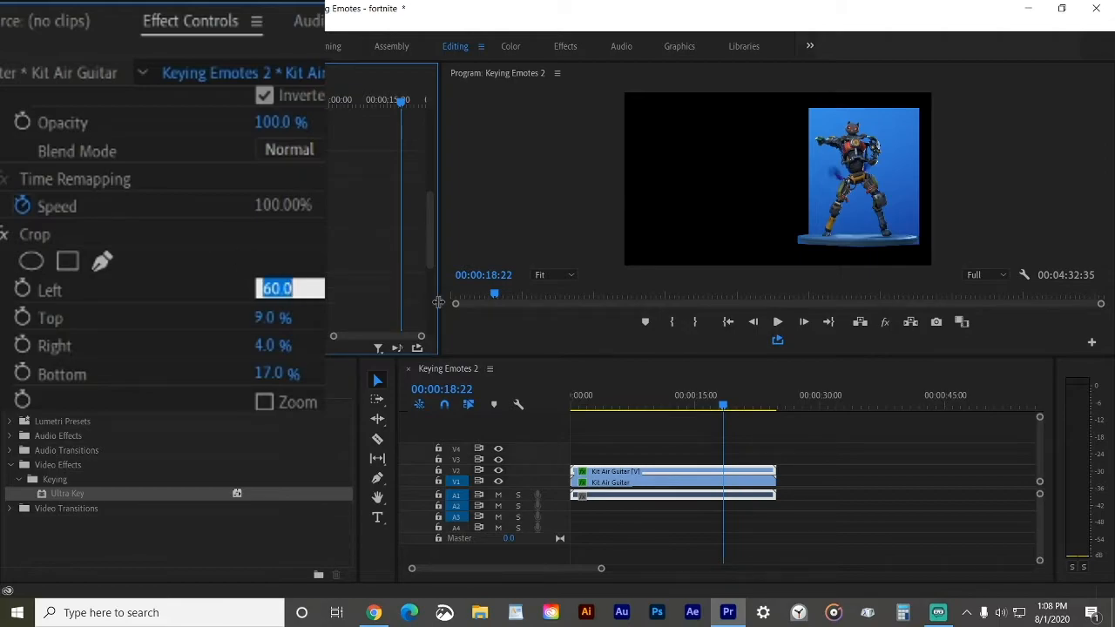
key(Return)
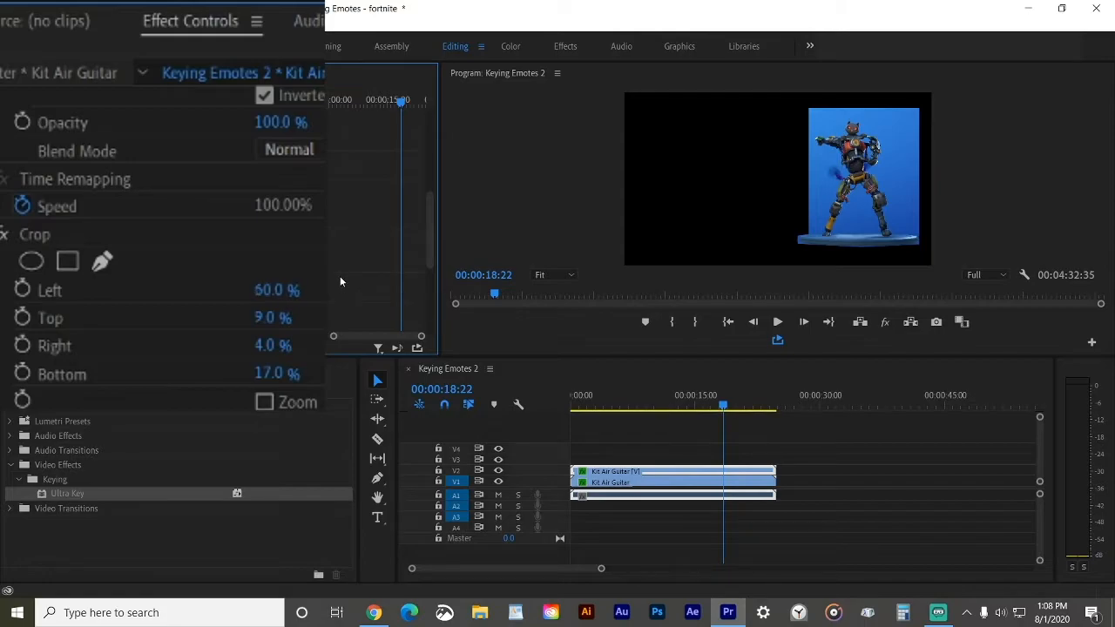
key(Home)
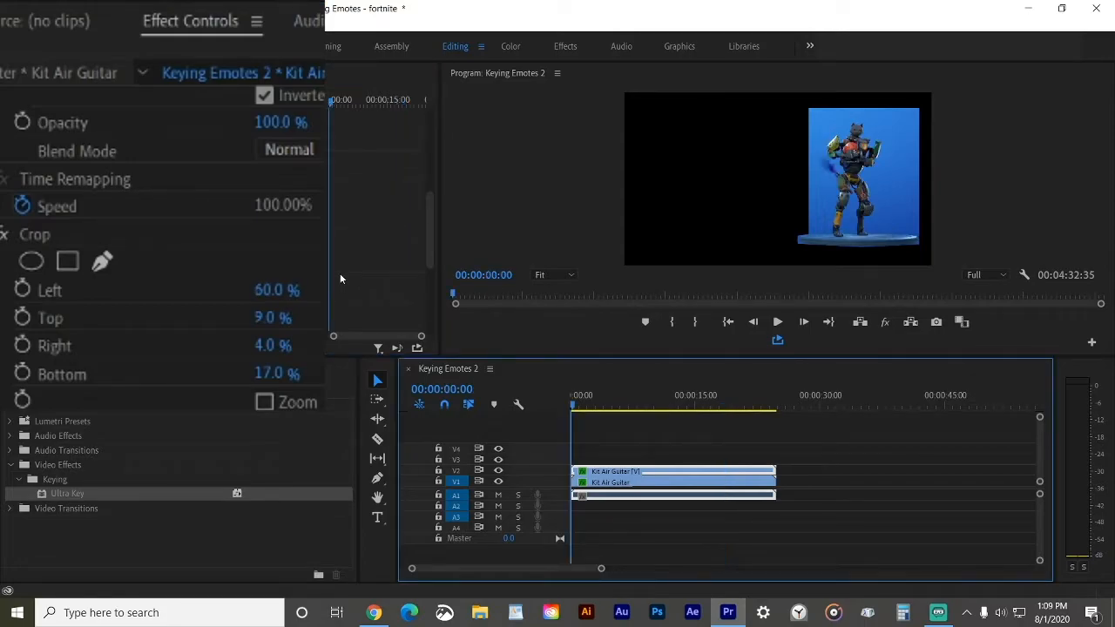
key(space)
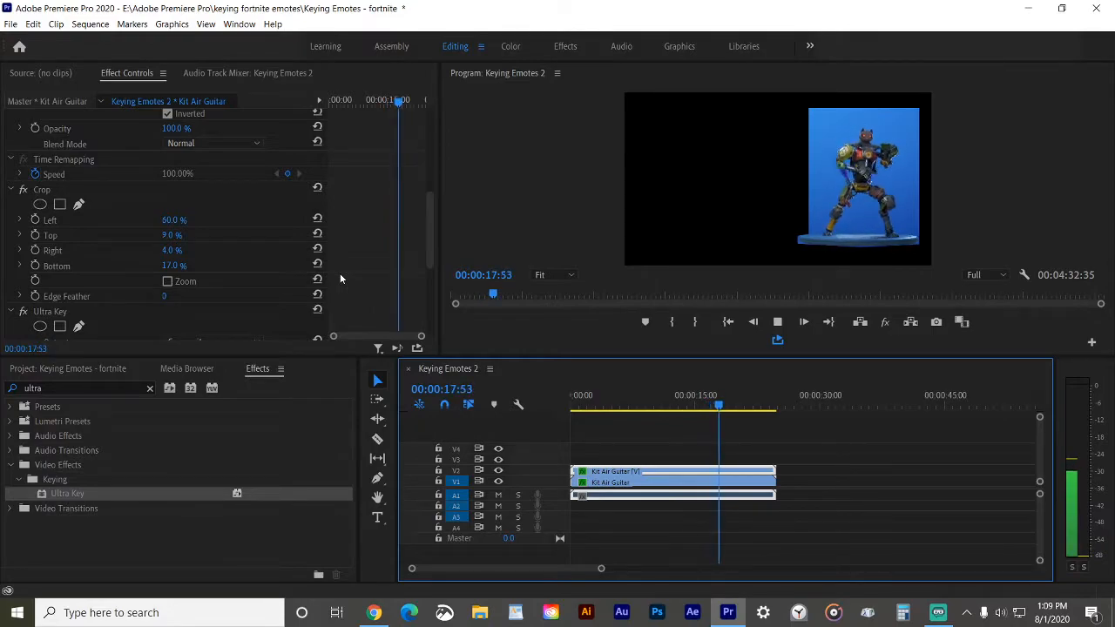
key(space)
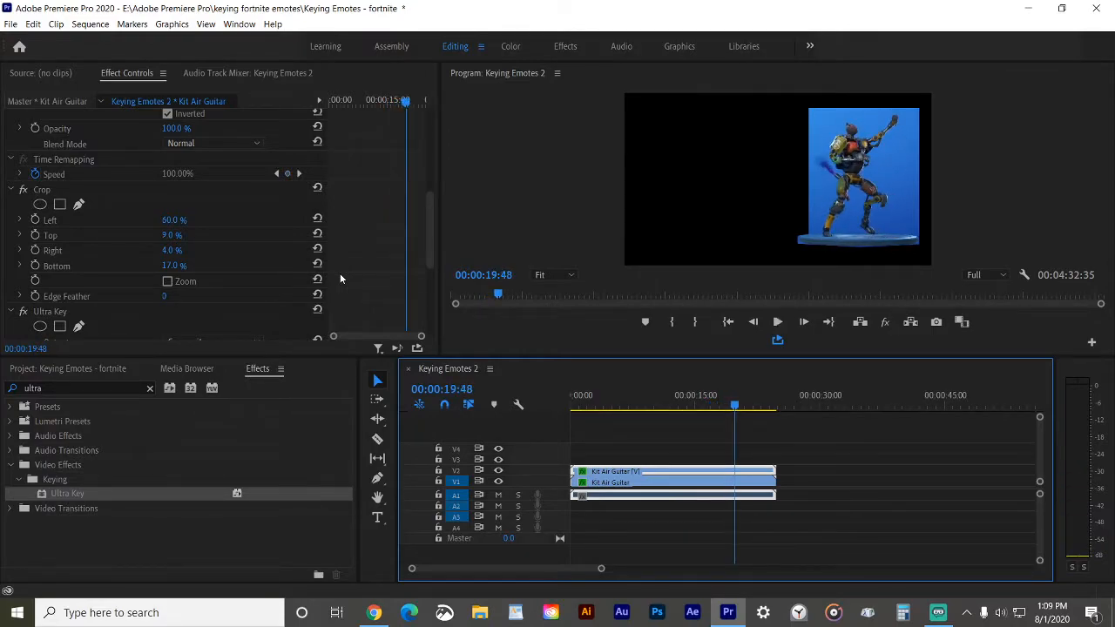
- Crop the V1 platform clip 53% on the left and 80% on the top
click(608, 484)
scroll(205, 371, down, 1)
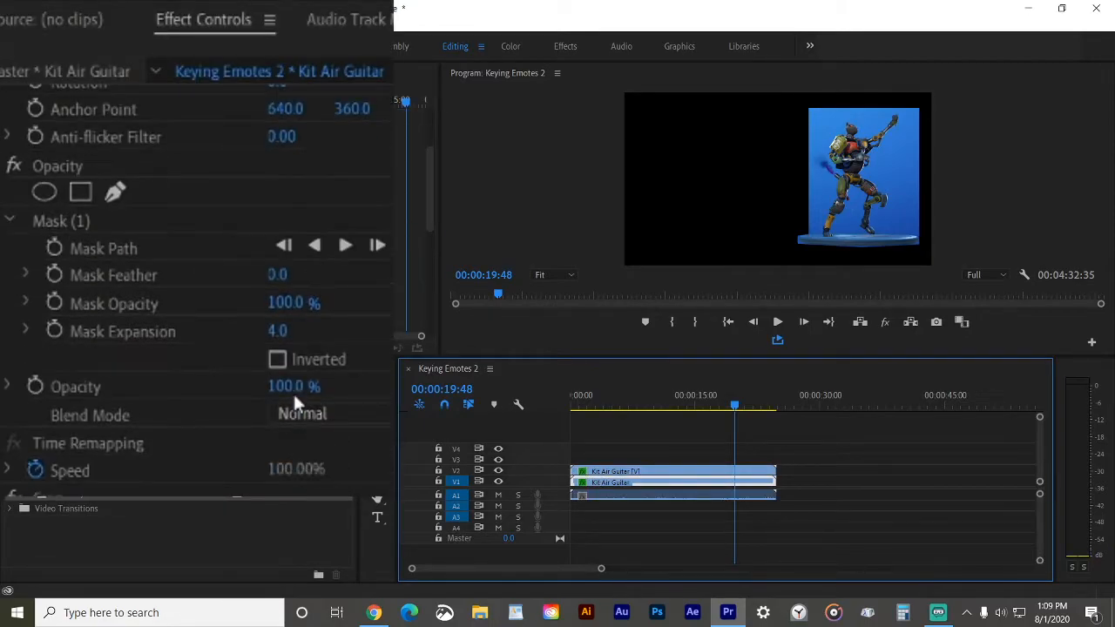
scroll(293, 391, up, 2)
scroll(292, 391, down, 5)
scroll(292, 391, down, 1)
click(289, 370)
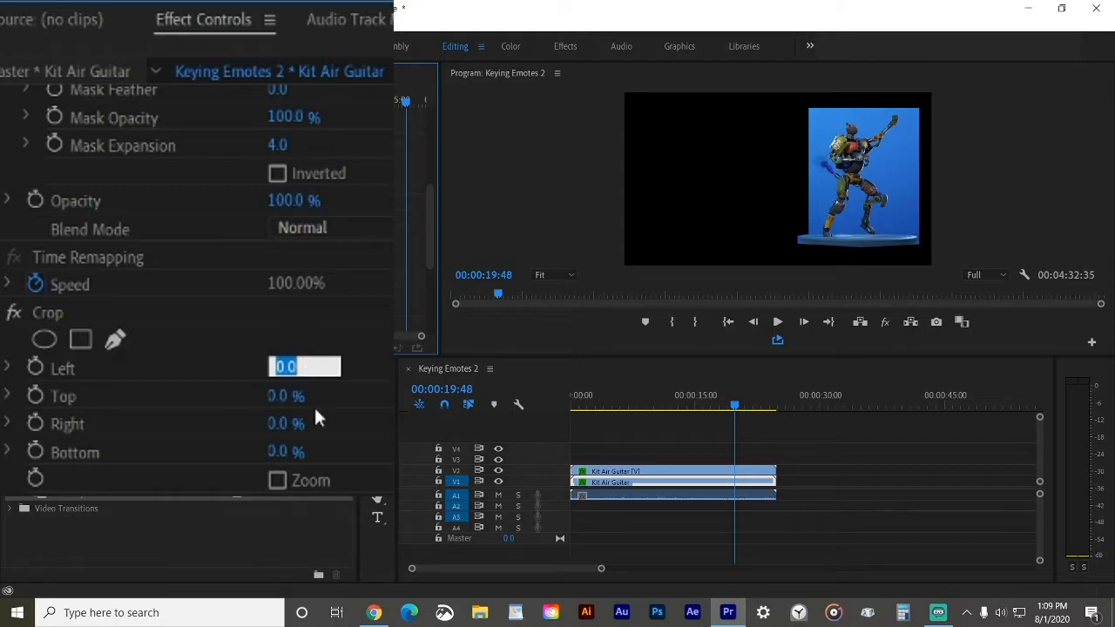
text(53)
key(Tab)
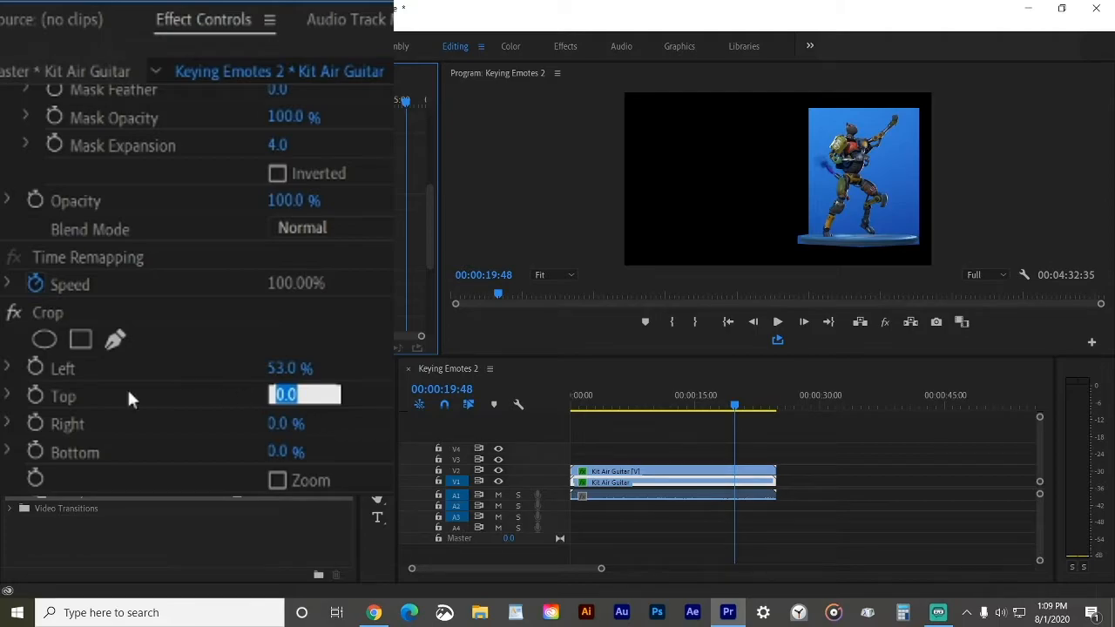
click(68, 312)
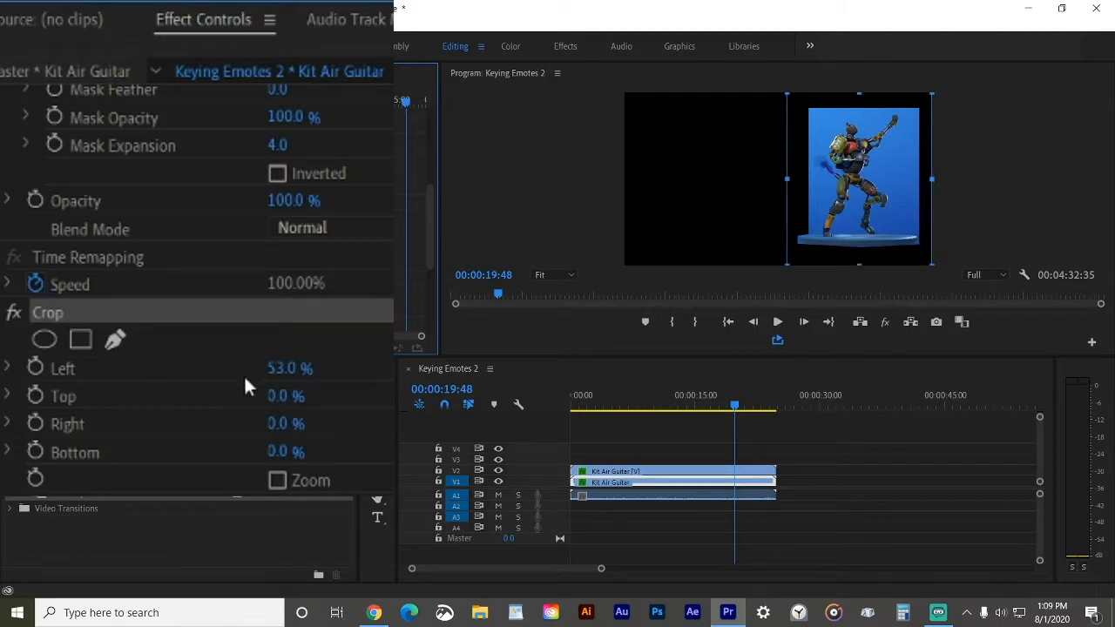
click(287, 397)
key(shift+Up)
key(shift+Up)
key(shift+Up)
key(shift+Up)
key(shift+Up)
key(shift+Up)
key(shift+Up)
key(shift+Up)
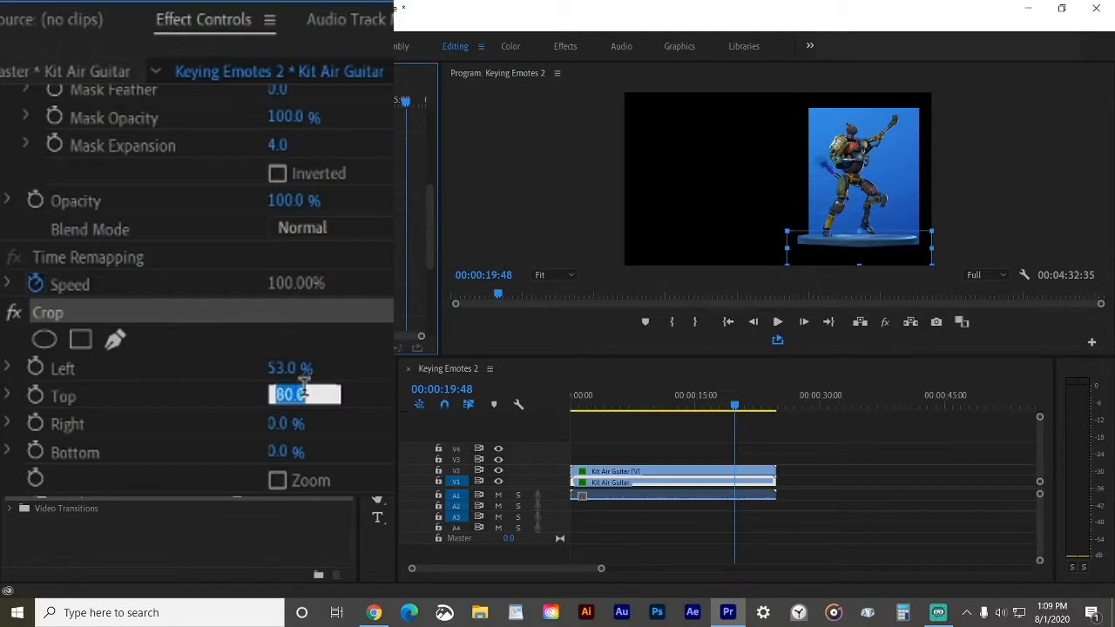
- Crop the V1 platform clip 14% on the bottom and 7% on the right
click(291, 454)
click(305, 448)
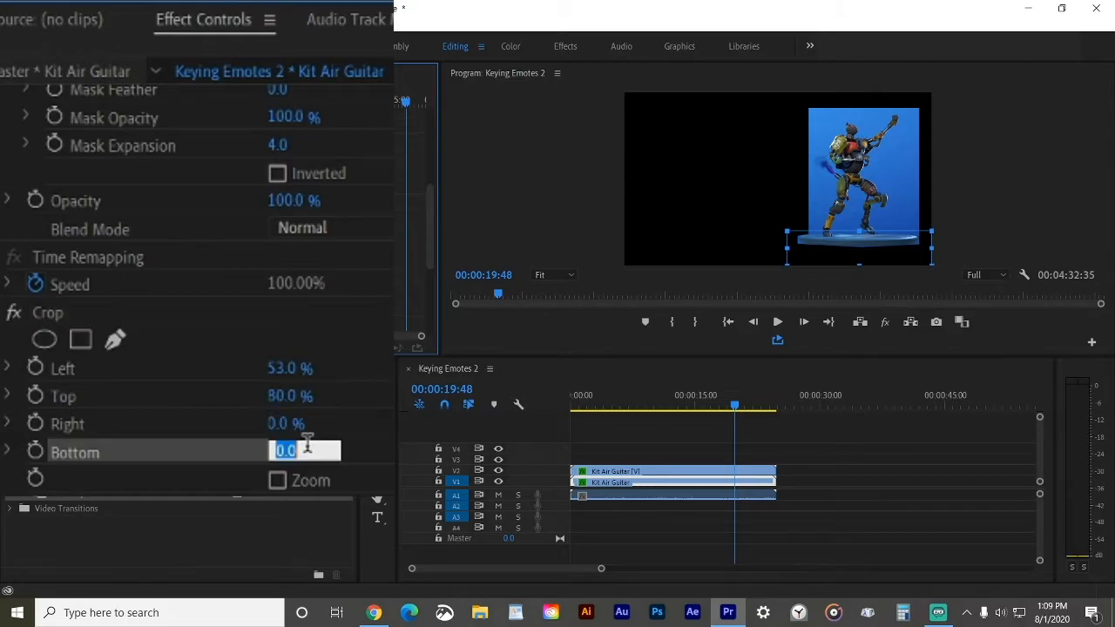
key(shift+Up)
key(Up)
key(Up)
key(Up)
key(Up)
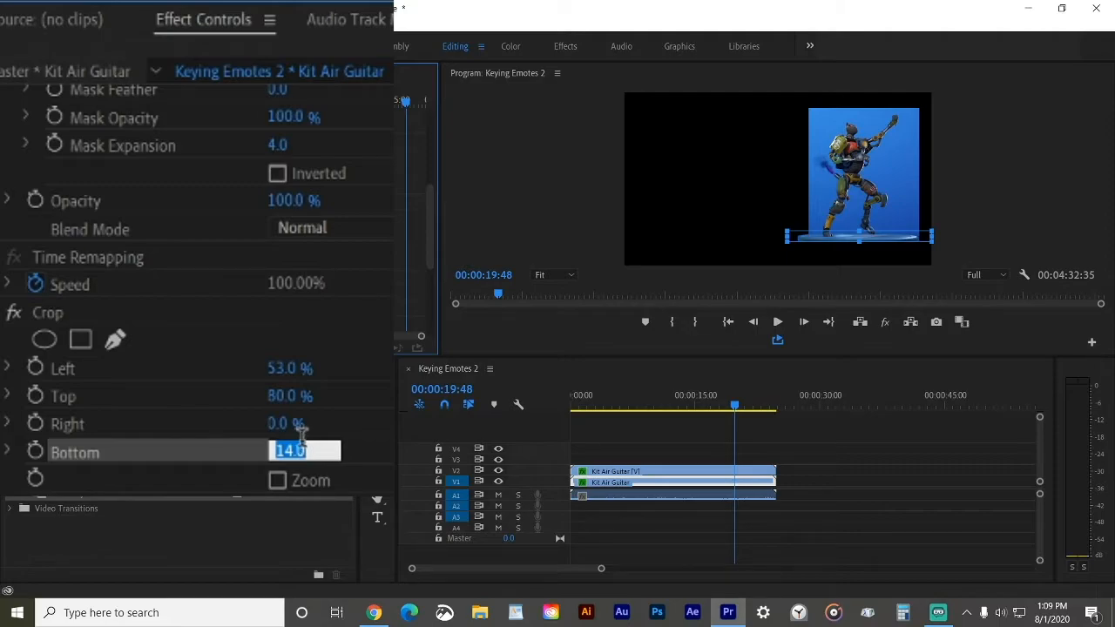
click(303, 423)
key(Up)
key(Up)
key(Up)
key(Up)
key(Up)
key(Up)
key(Up)
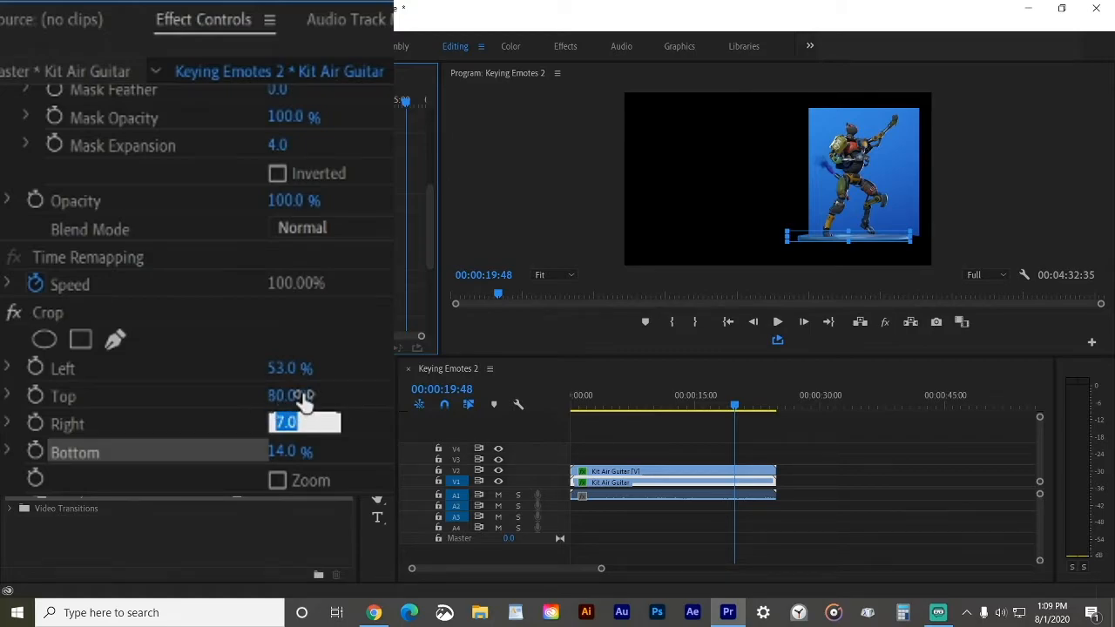
- Try fine-tuning the V1 clip's top and left crop around the platform, and undo the changes
click(303, 397)
key(Up)
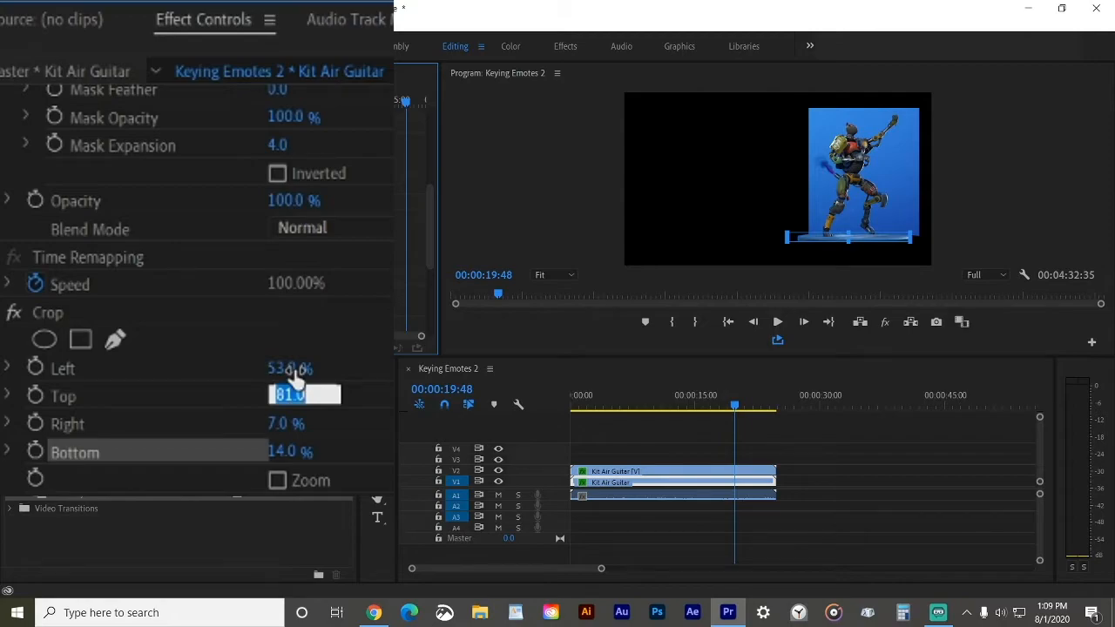
key(Down)
drag(300, 373, 305, 370)
key(Home)
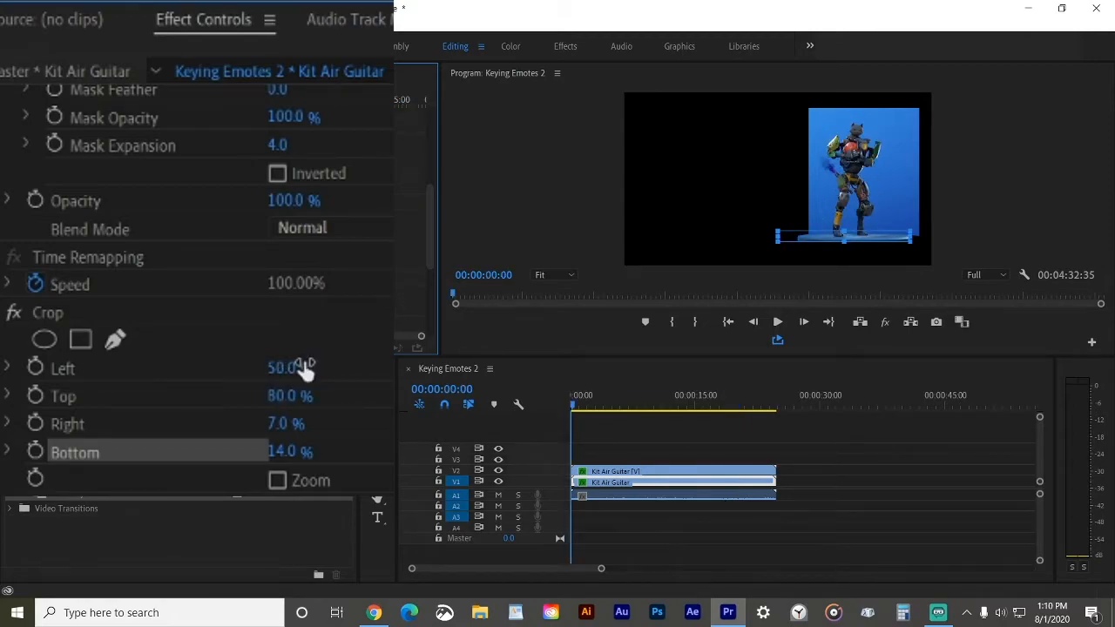
click(302, 368)
key(Up)
key(Up)
key(Up)
key(Up)
key(Up)
key(Up)
key(Up)
key(Up)
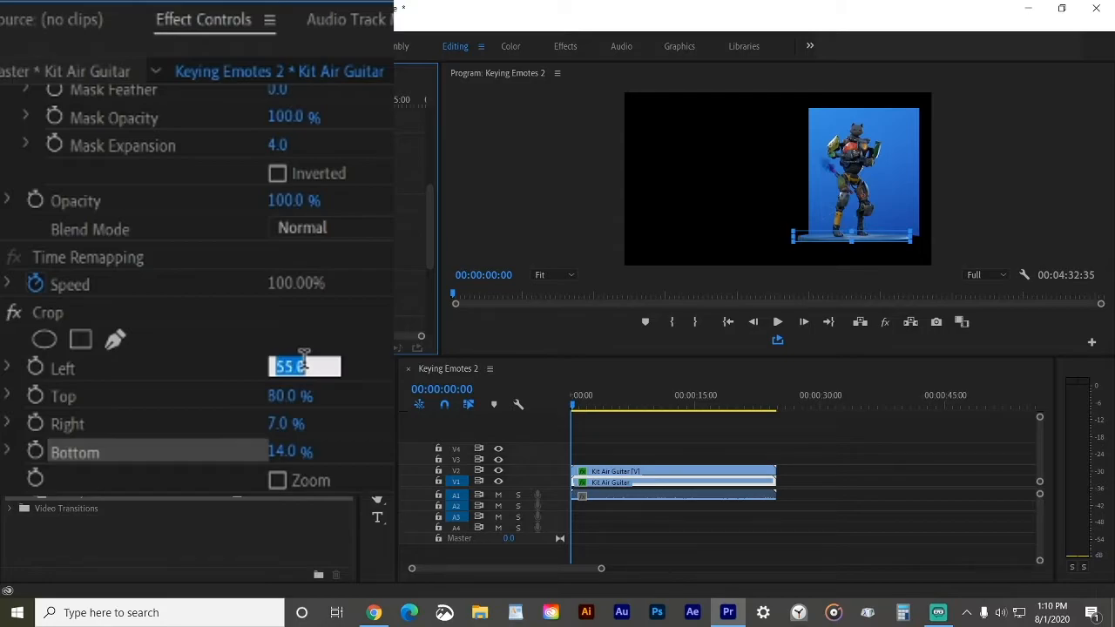
key(Up)
key(Up)
key(Up)
key(Up)
drag(572, 411, 733, 419)
key(ctrl+z)
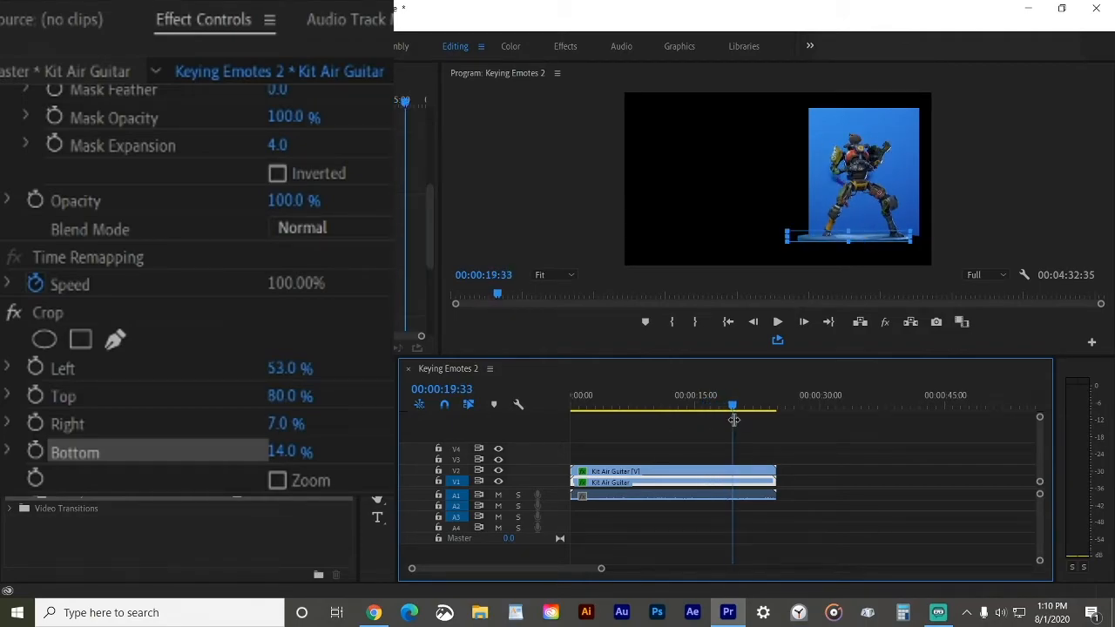
- At 00:00:17:54, set the V1 clip's left crop to 61% to tighten it around the platform
click(688, 438)
click(720, 410)
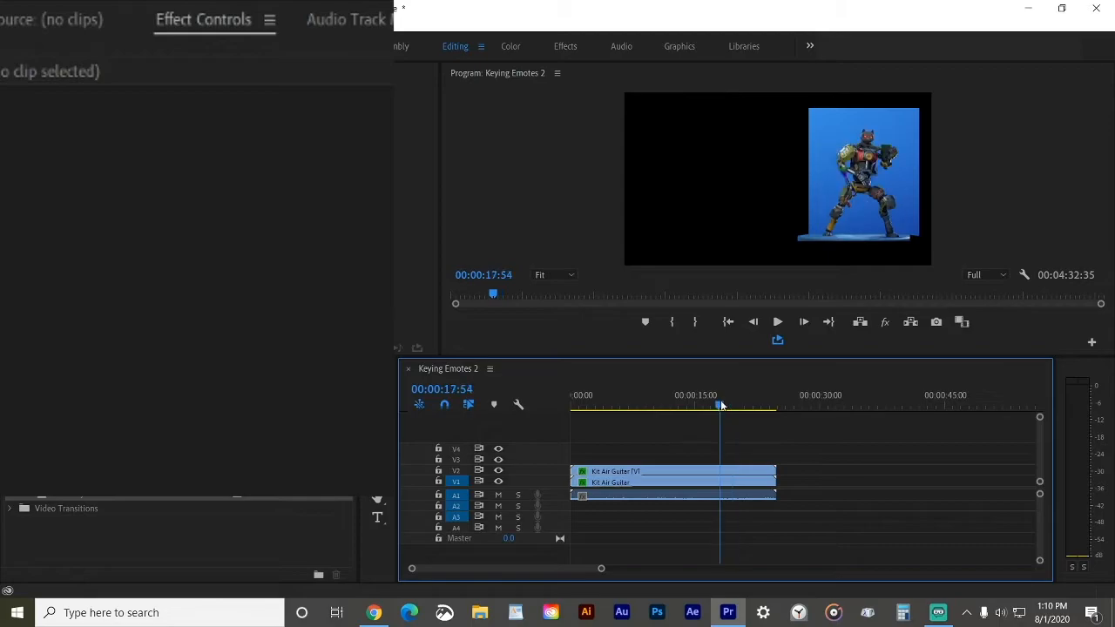
click(665, 487)
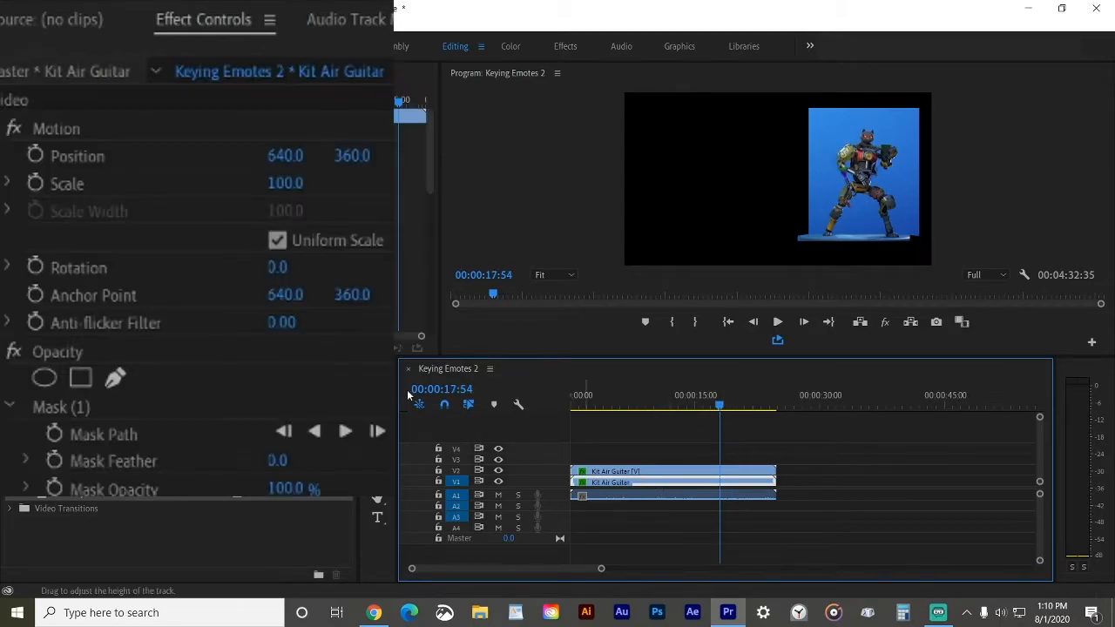
scroll(346, 389, down, 5)
scroll(365, 421, down, 3)
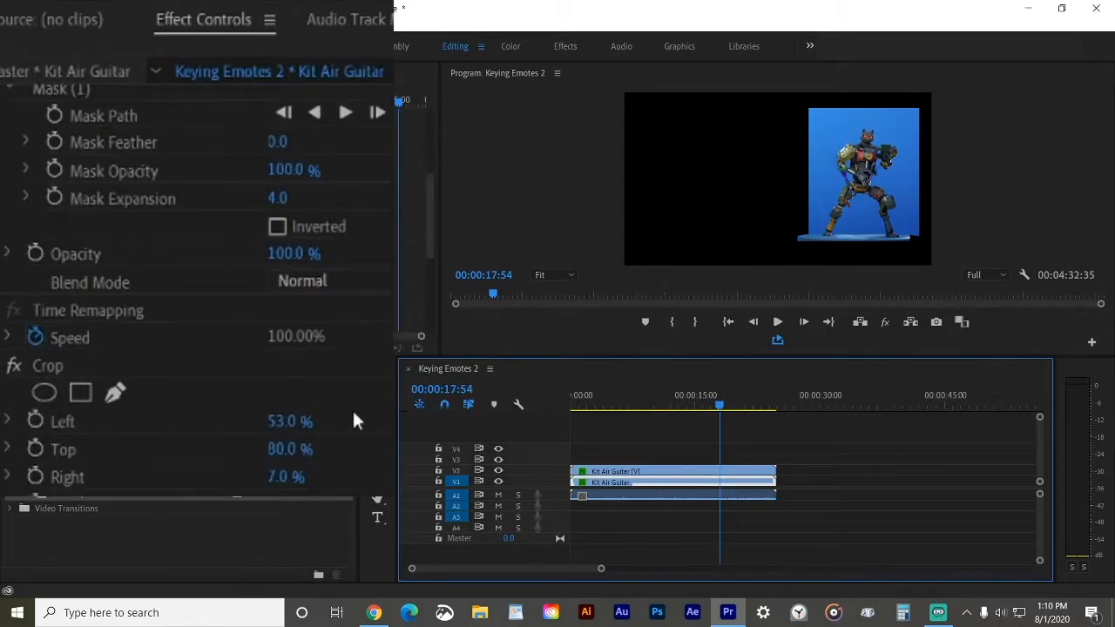
click(290, 420)
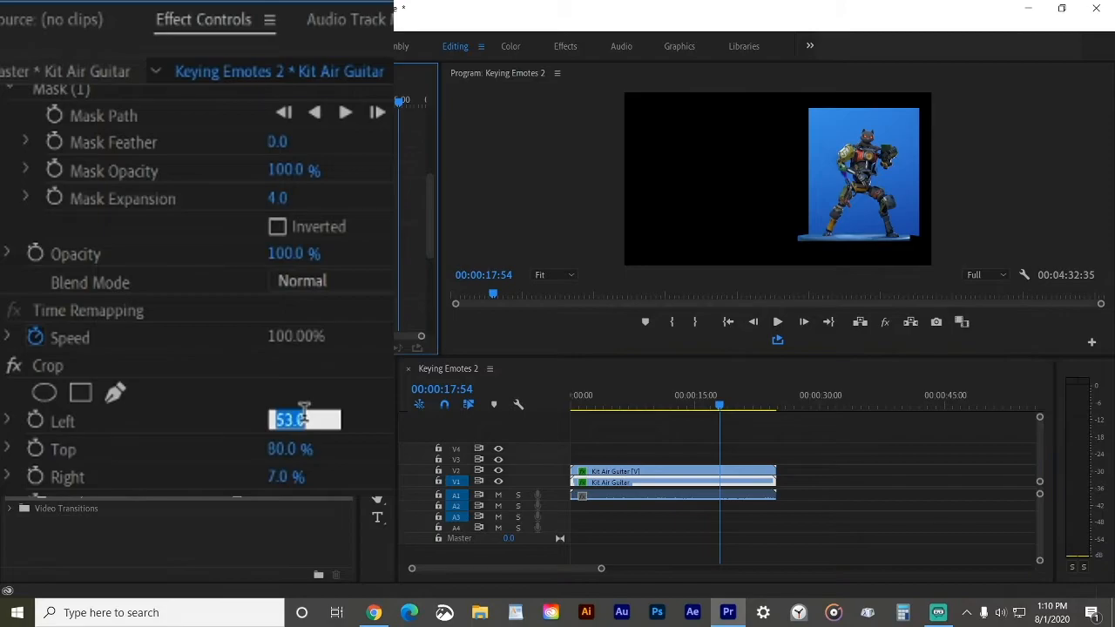
click(44, 368)
click(288, 420)
key(Up)
key(Up)
key(Up)
key(Up)
key(Up)
key(Up)
key(Up)
key(Up)
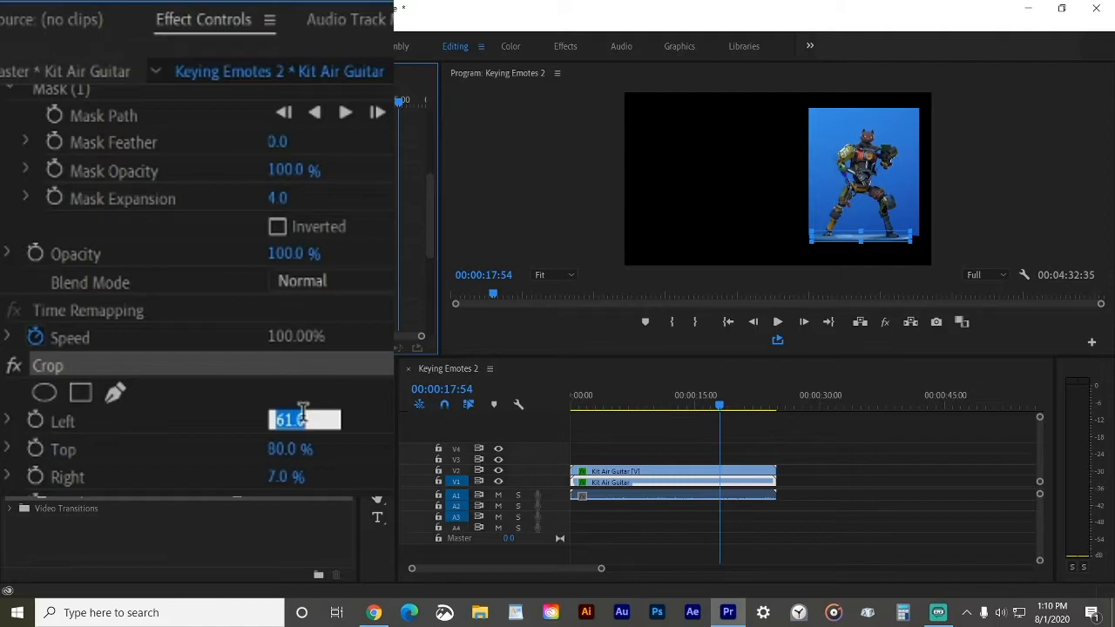
key(Return)
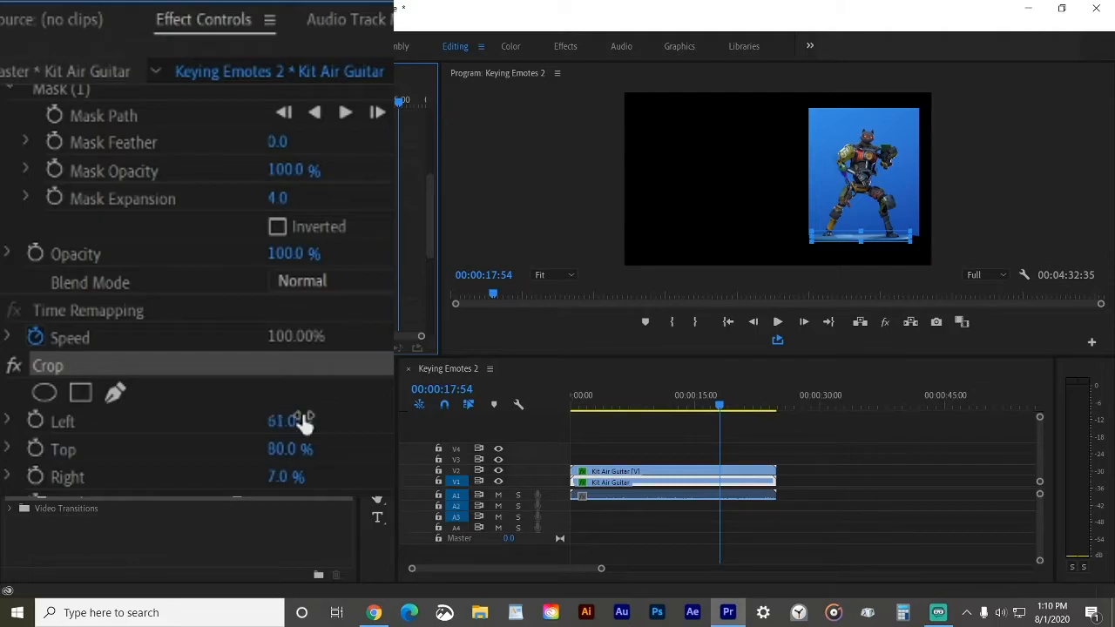
- At 00:00:00:26, sample the blue background beside the character as the V2 clip's Ultra Key color
click(714, 416)
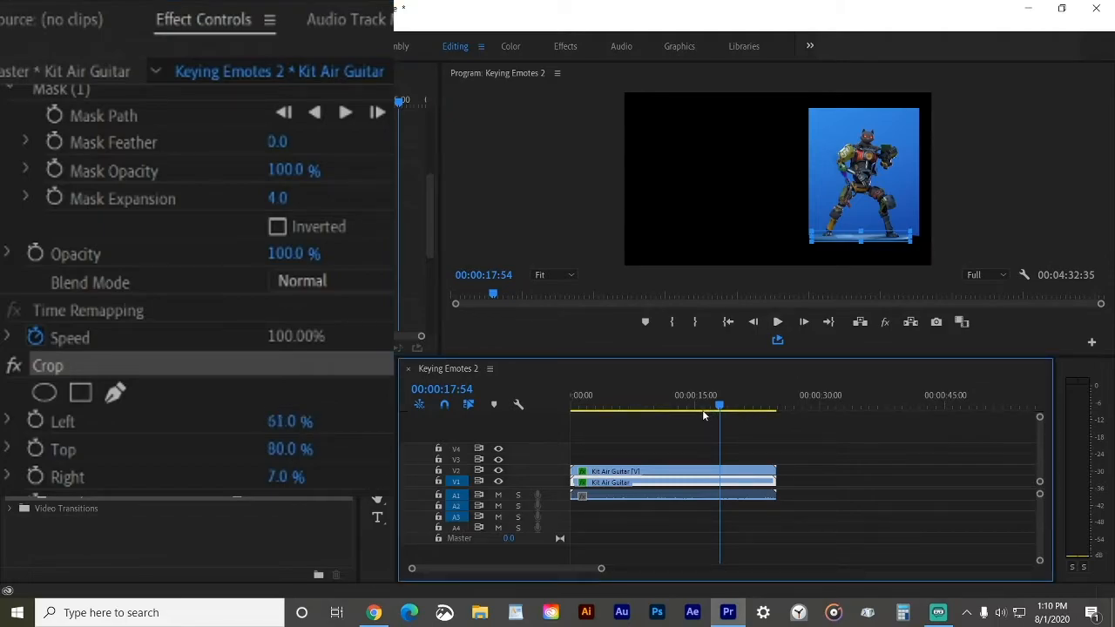
drag(722, 403, 584, 414)
click(605, 444)
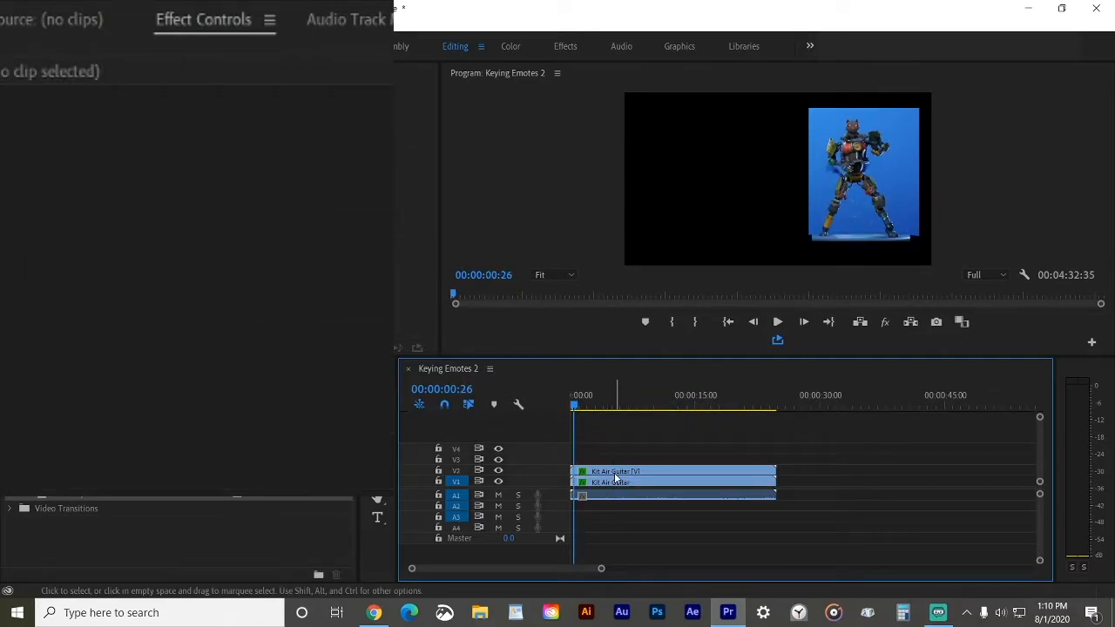
click(616, 472)
scroll(200, 305, down, 5)
scroll(200, 262, down, 6)
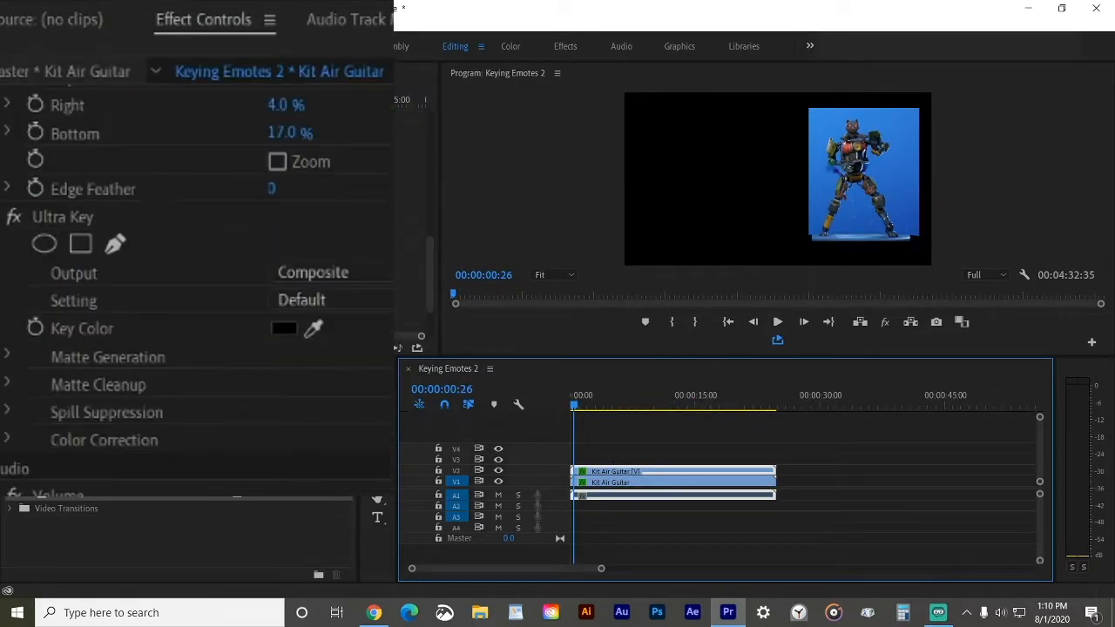
click(314, 210)
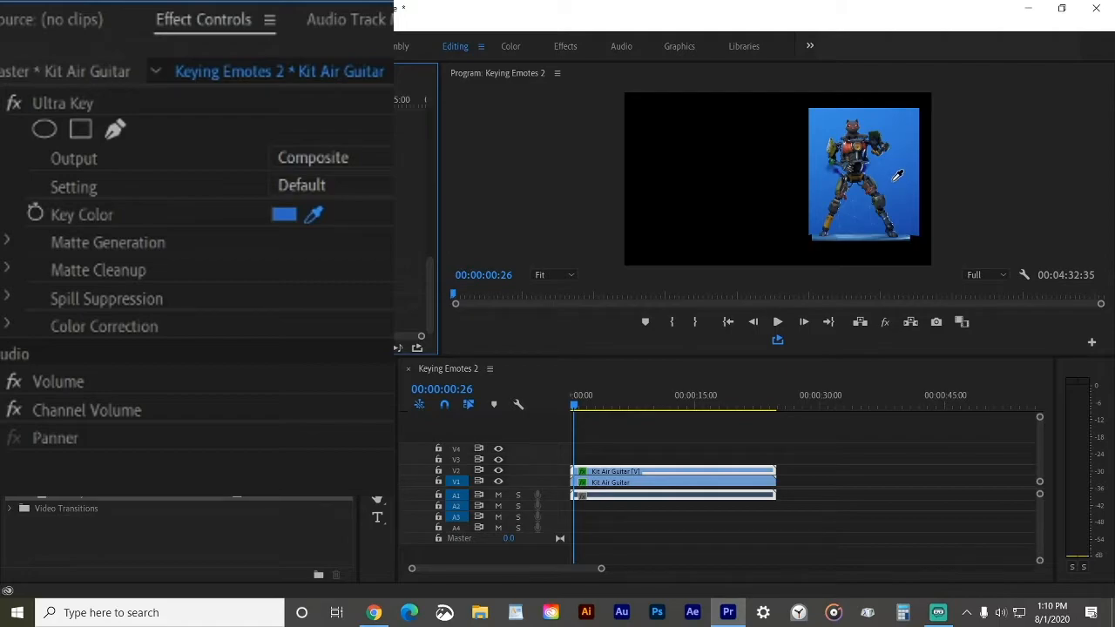
click(898, 176)
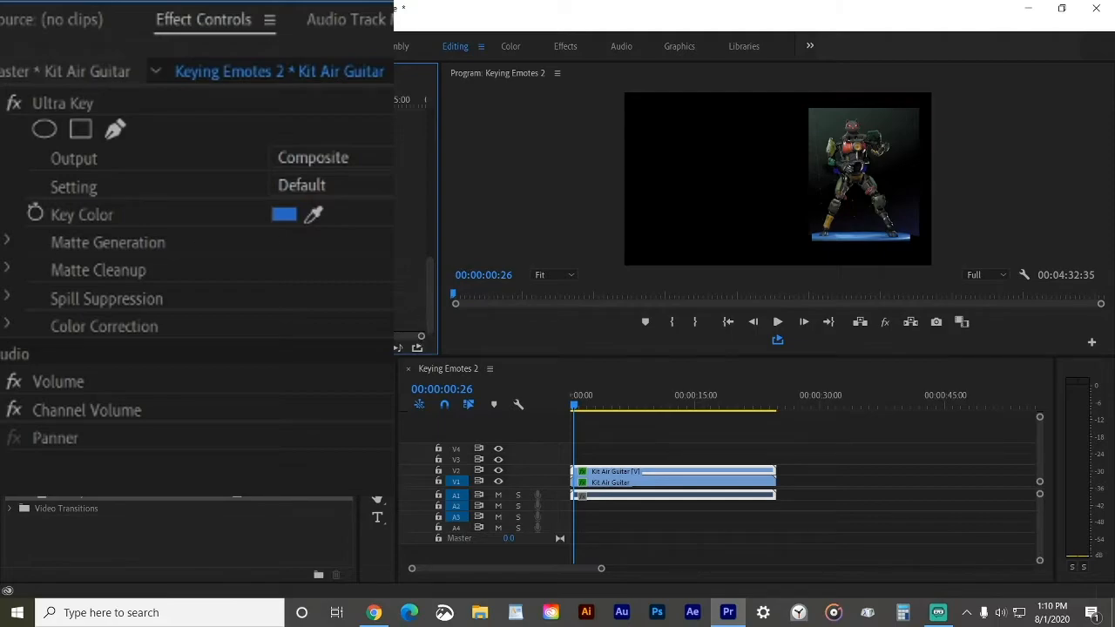
- Set the V2 clip's Ultra Key Matte Generation to Transparency 35 and Highlight 0
click(8, 245)
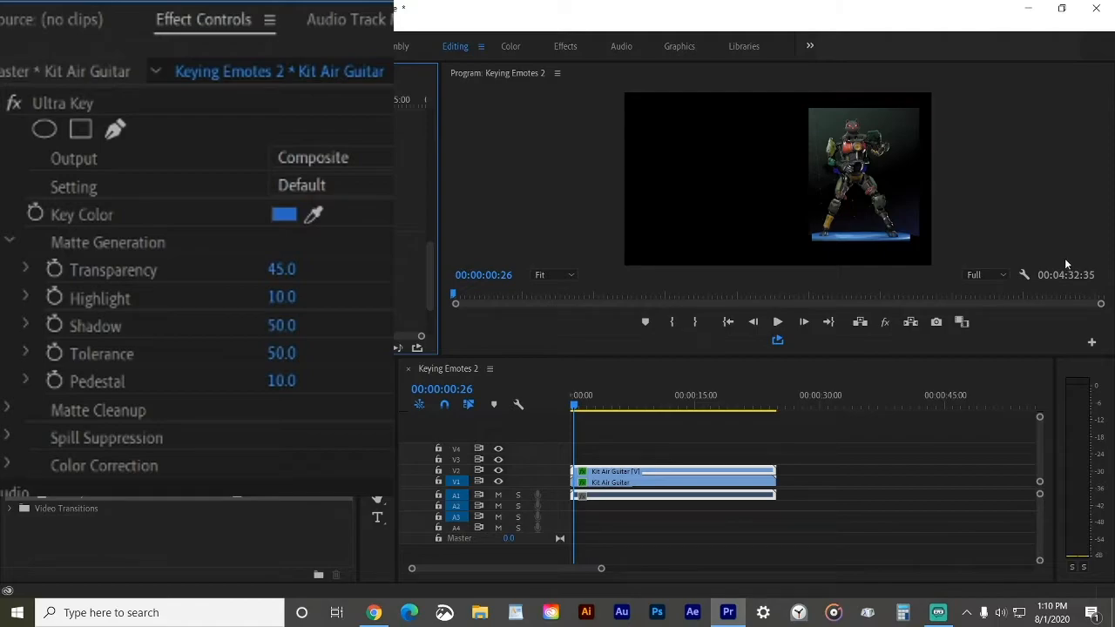
click(300, 271)
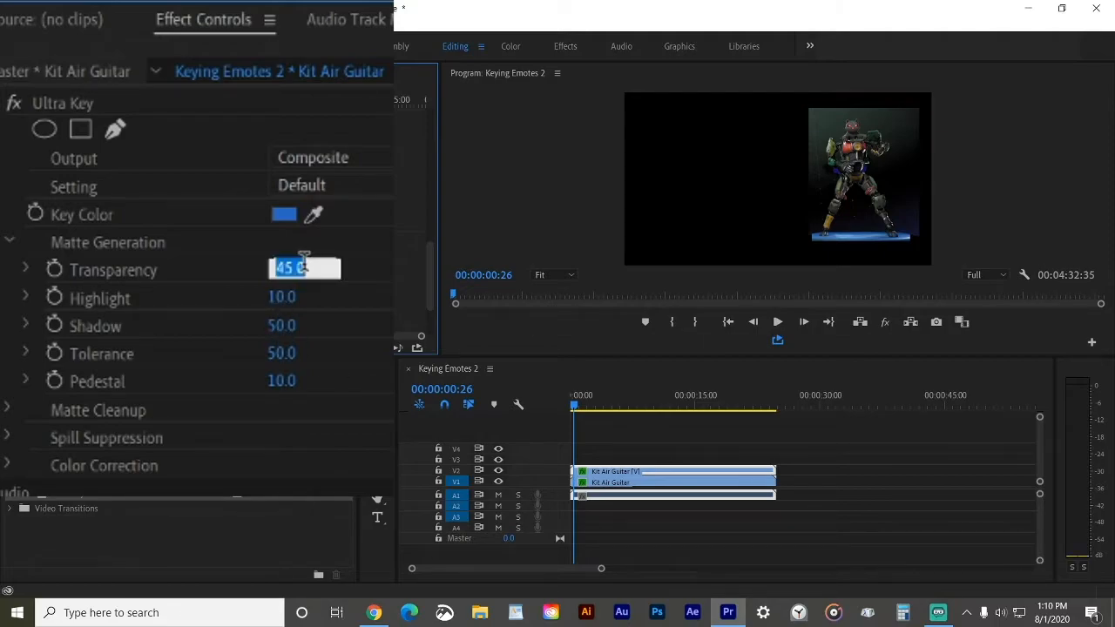
text(35)
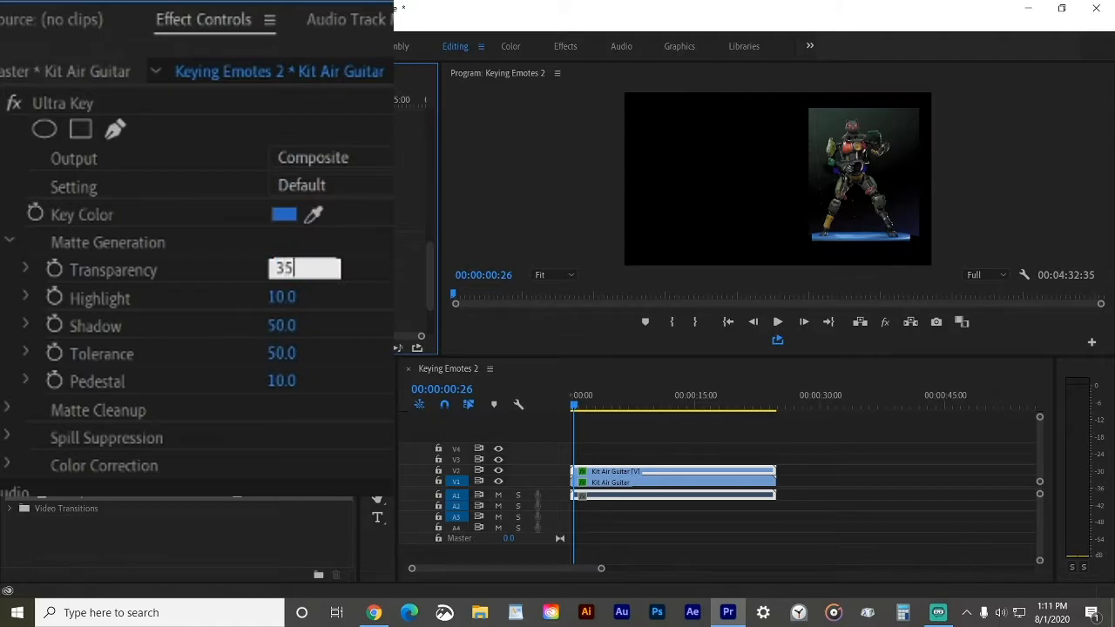
key(Tab)
text(0)
key(Return)
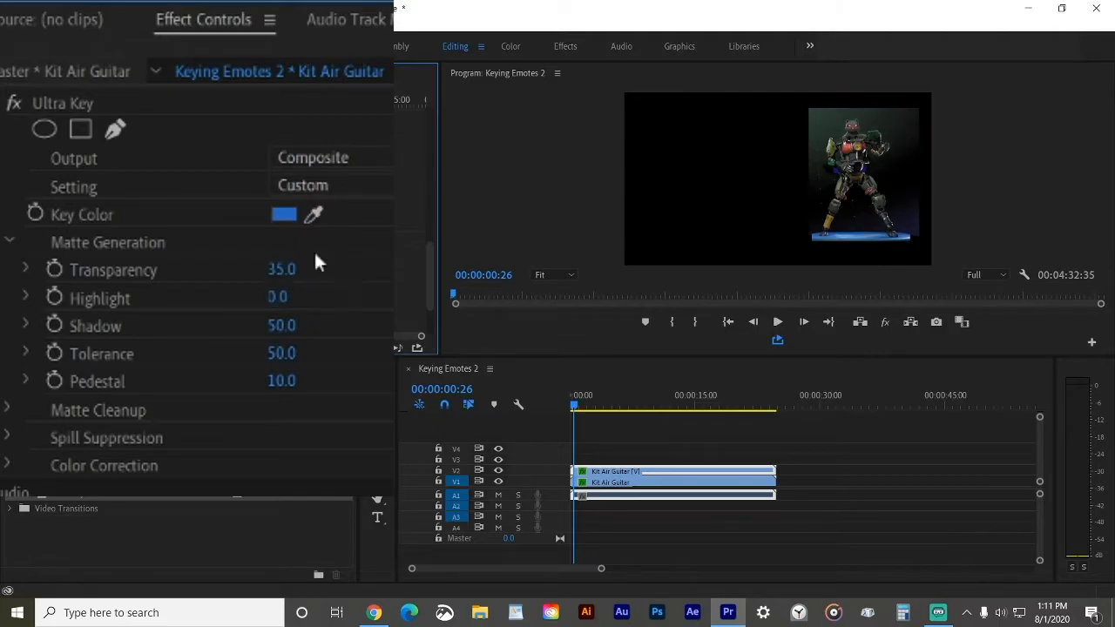
- Set the V2 clip's Ultra Key Shadow to 45, Tolerance to 90 and Pedestal to 100
key(Tab)
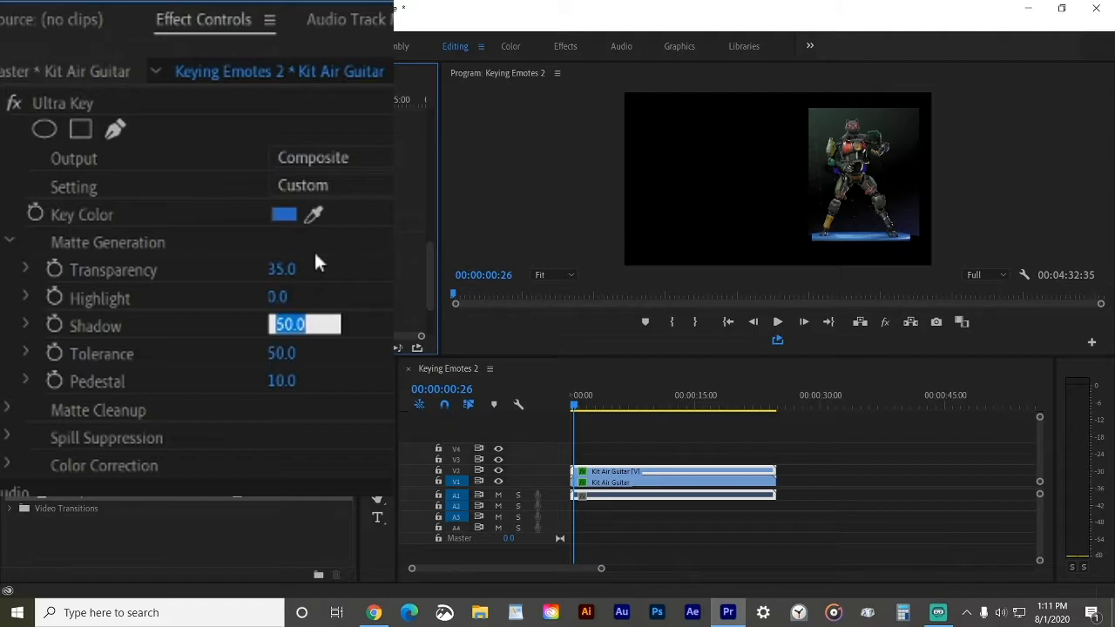
text(45)
key(Tab)
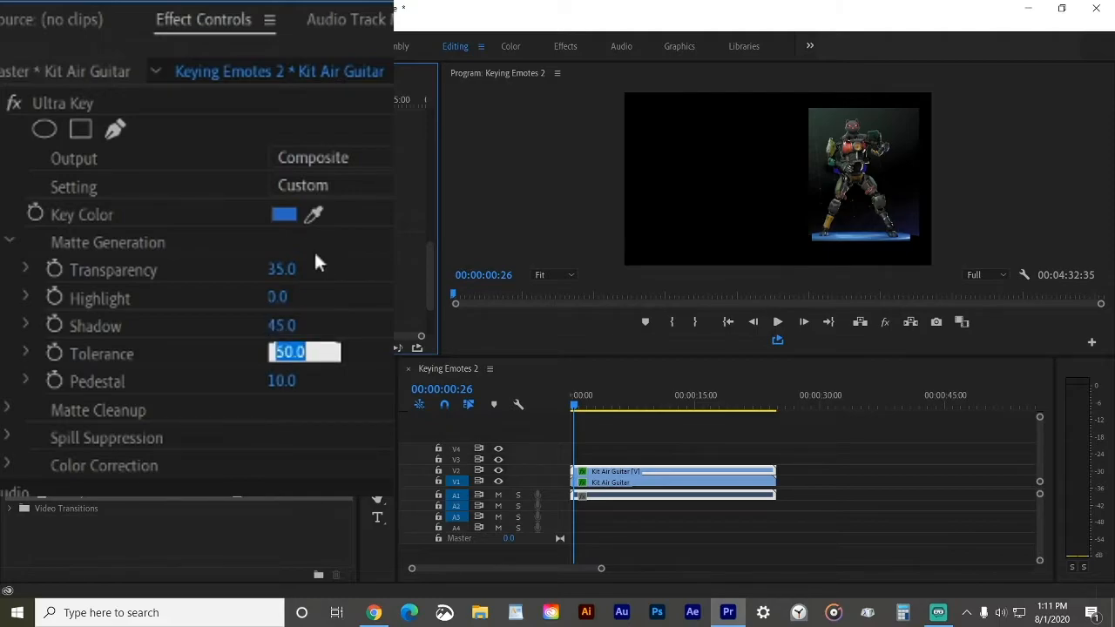
text(90)
key(Tab)
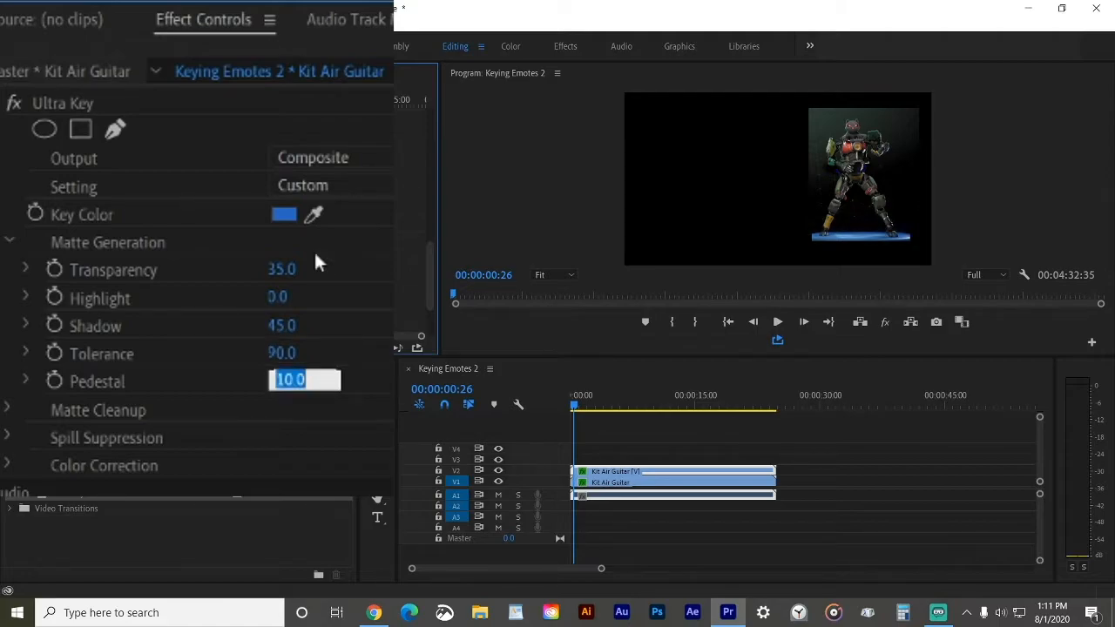
text(100)
key(Return)
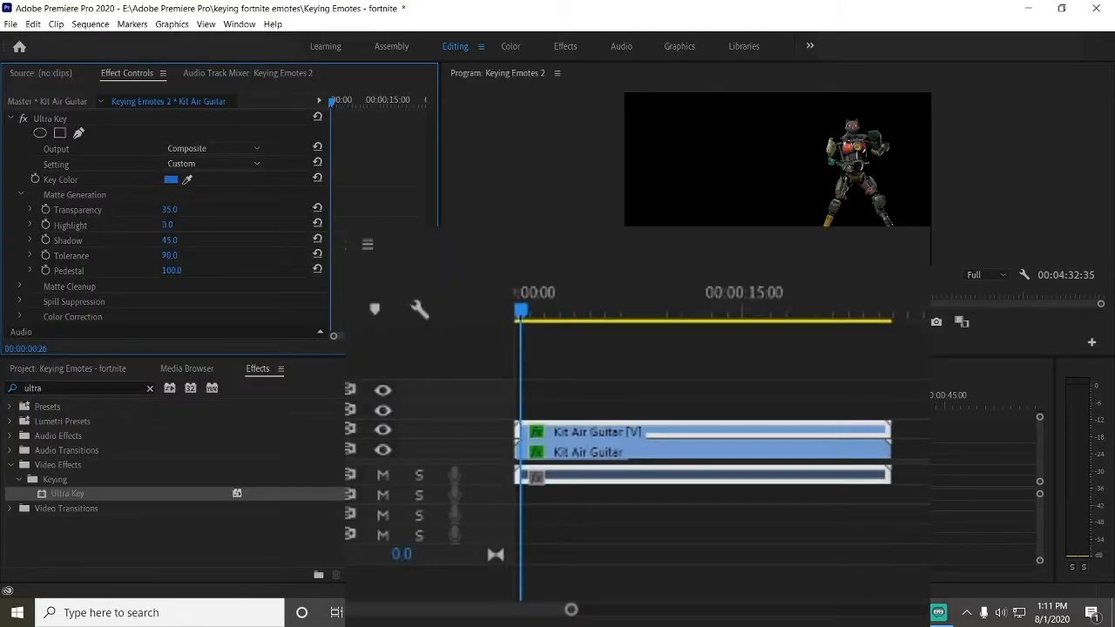
- Move both Kit Air Guitar video clips up one track, onto V2 and V3
click(549, 275)
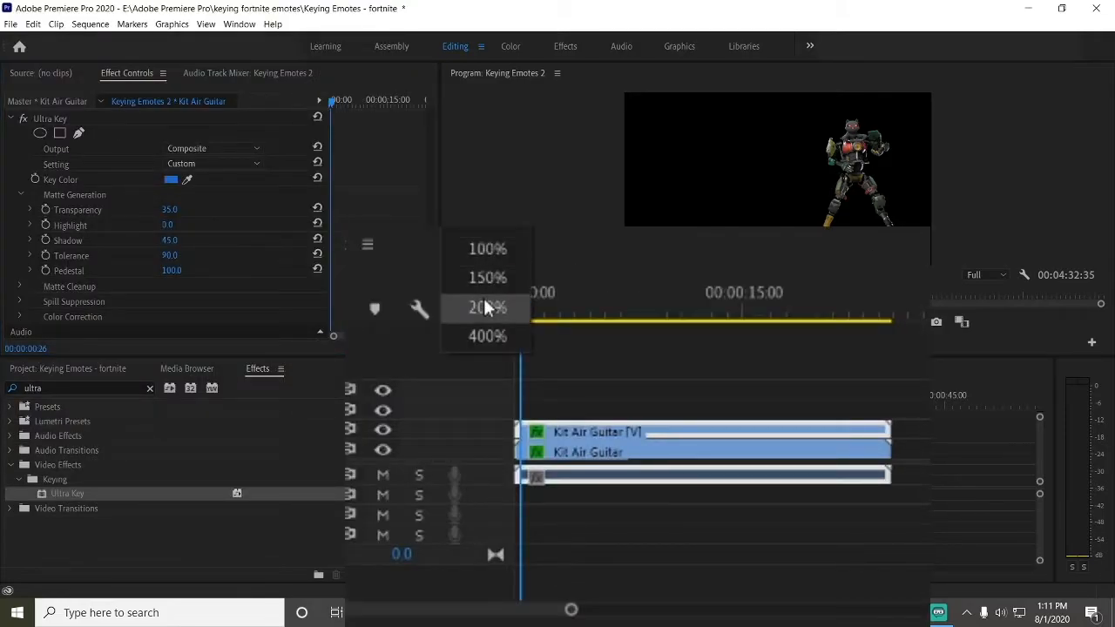
drag(608, 361, 759, 464)
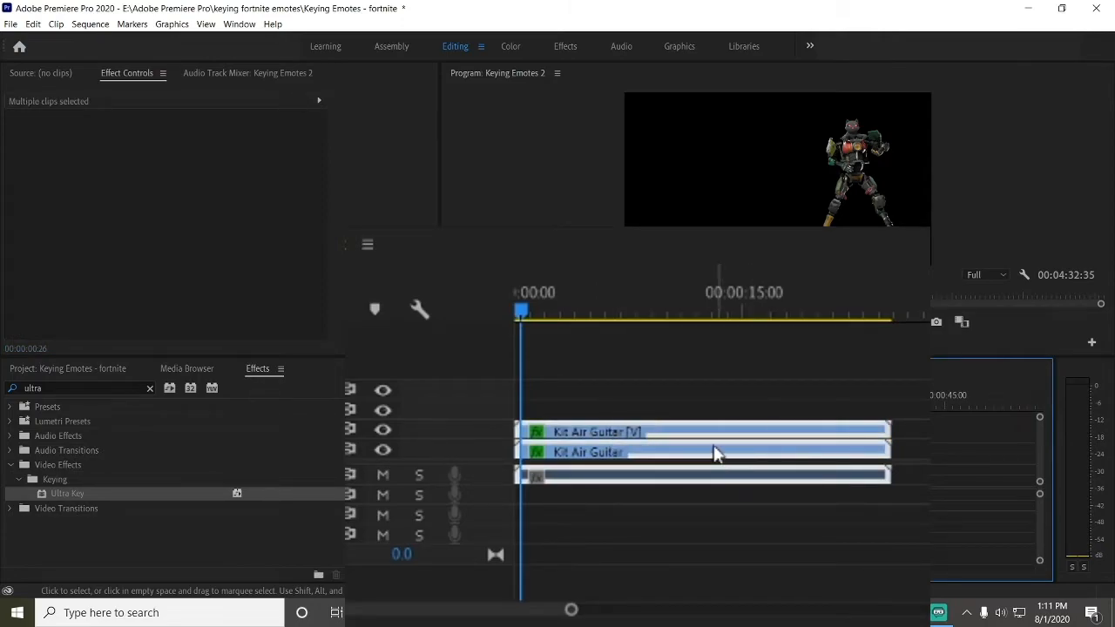
key(alt+Up)
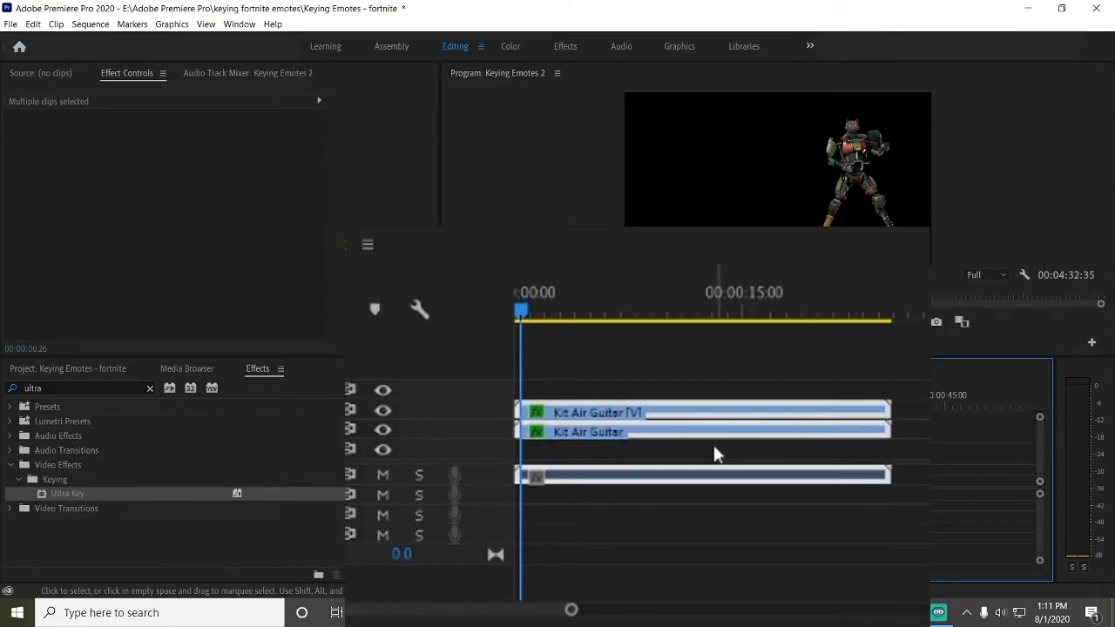
- Start a new color matte in the project at 1280 x 720, 60 fps, with square pixels
click(199, 553)
click(48, 370)
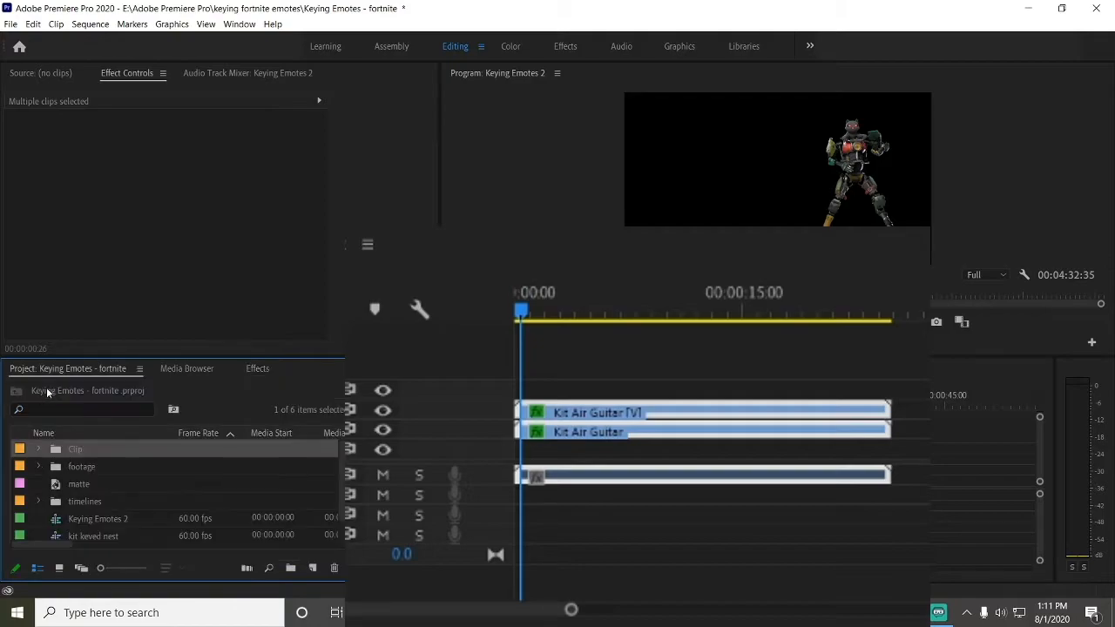
click(77, 485)
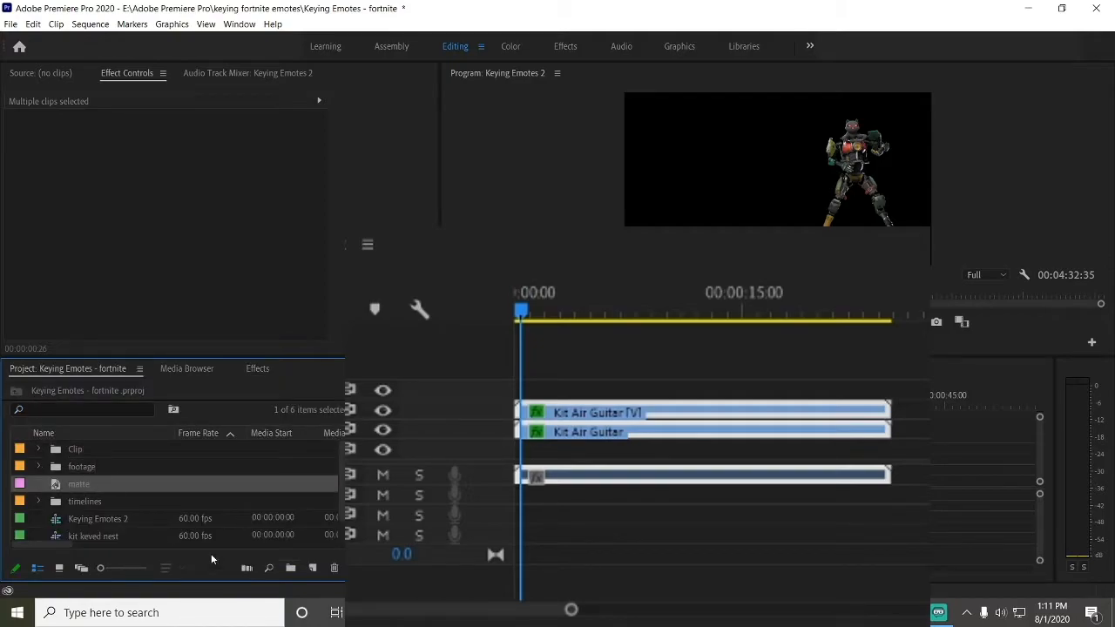
click(319, 564)
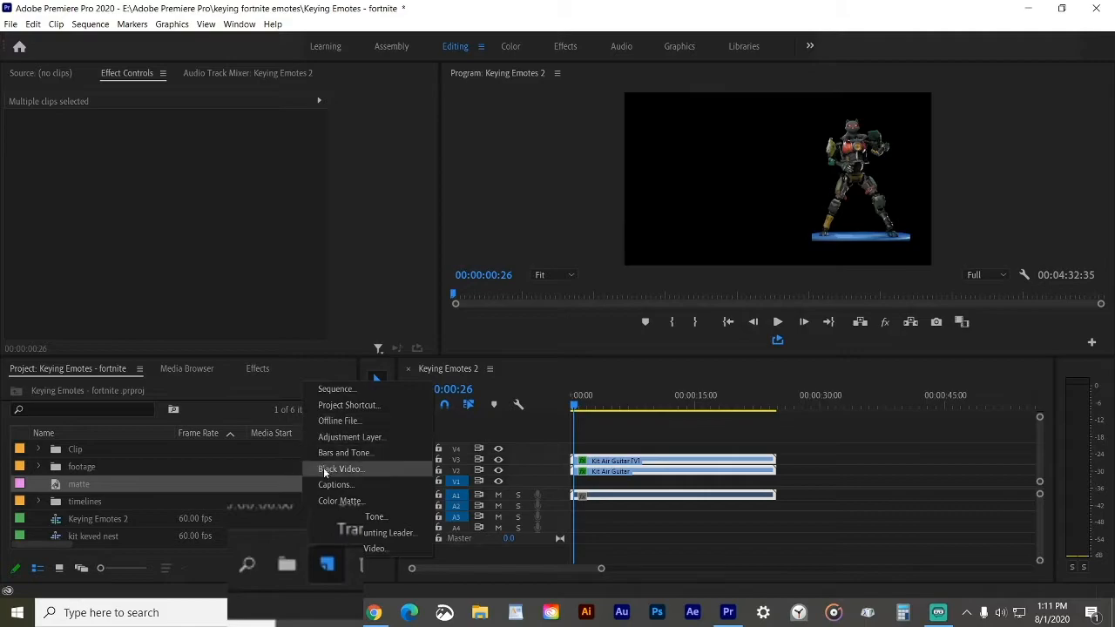
click(341, 503)
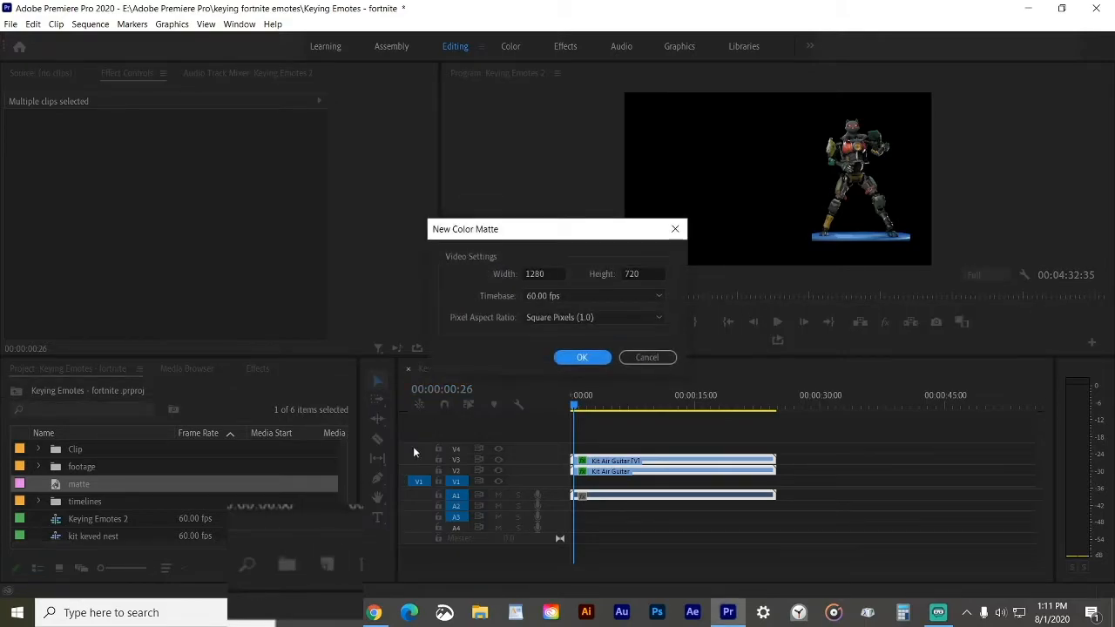
click(582, 358)
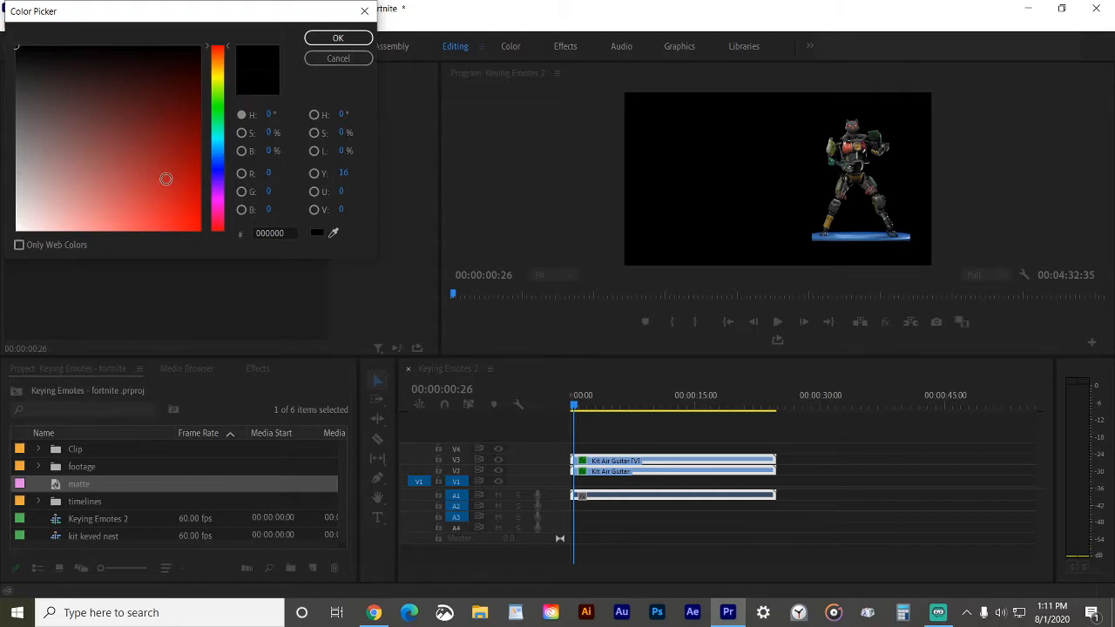
- Set the new matte's color to purple A5189F
click(218, 113)
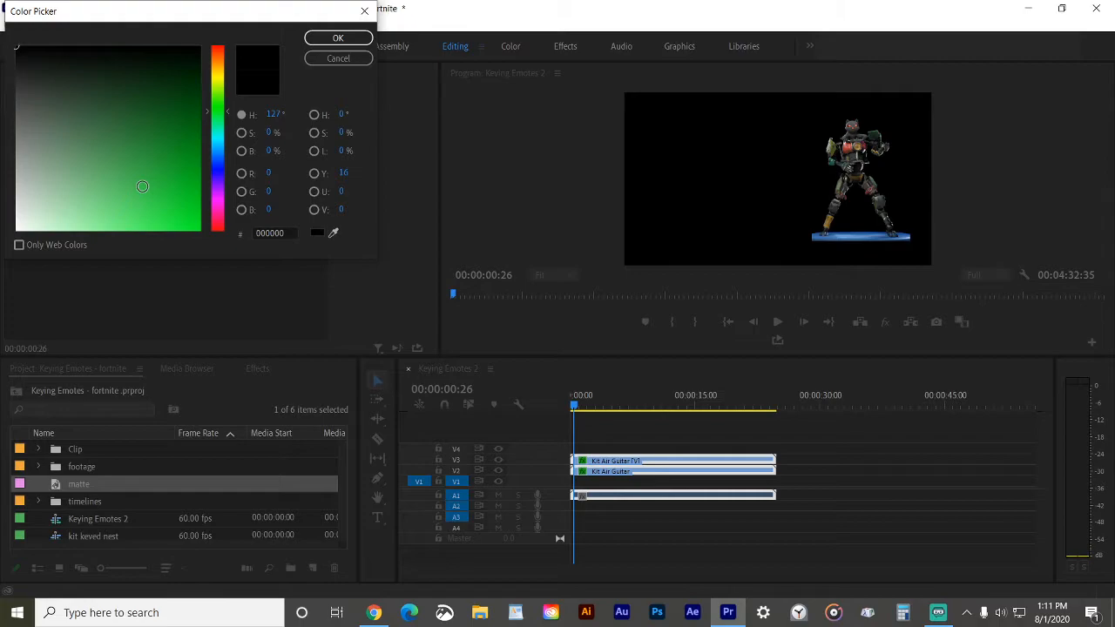
click(220, 207)
click(174, 144)
click(170, 164)
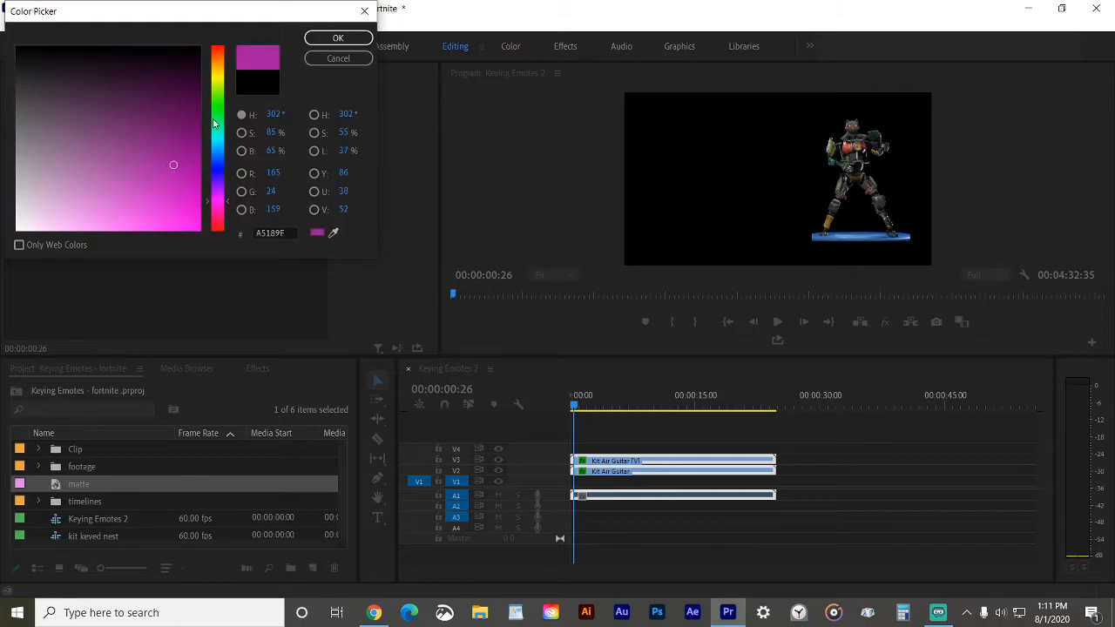
click(338, 37)
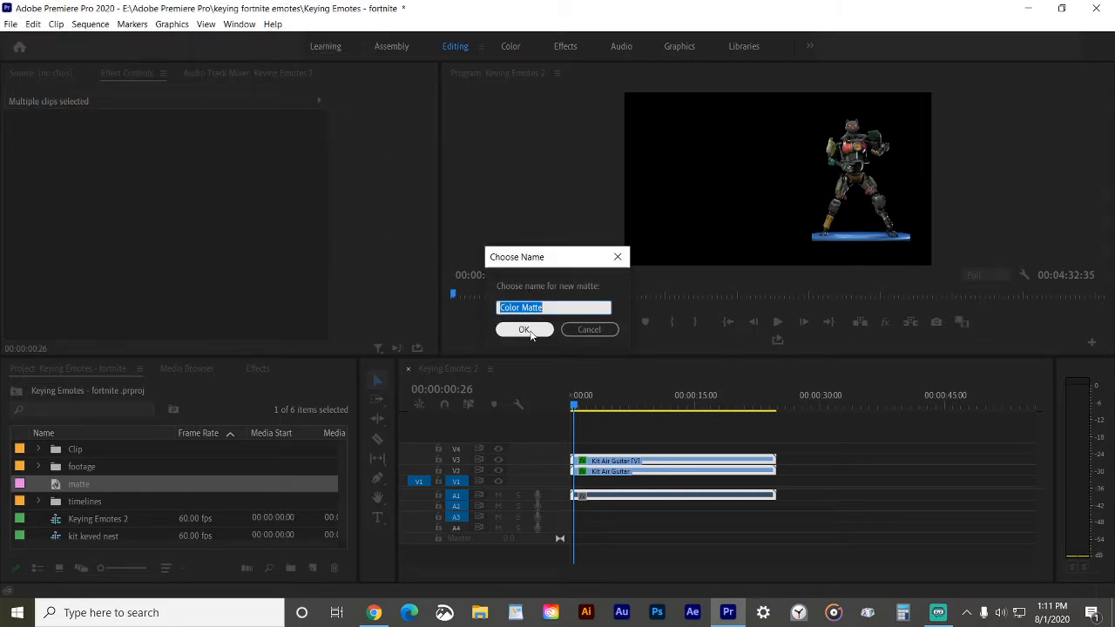
- Name the matte PURPLE MATTE and place it on V1 beneath the Kit Air Guitar clips, spanning their full length
text(PURPLE MATTE)
click(519, 331)
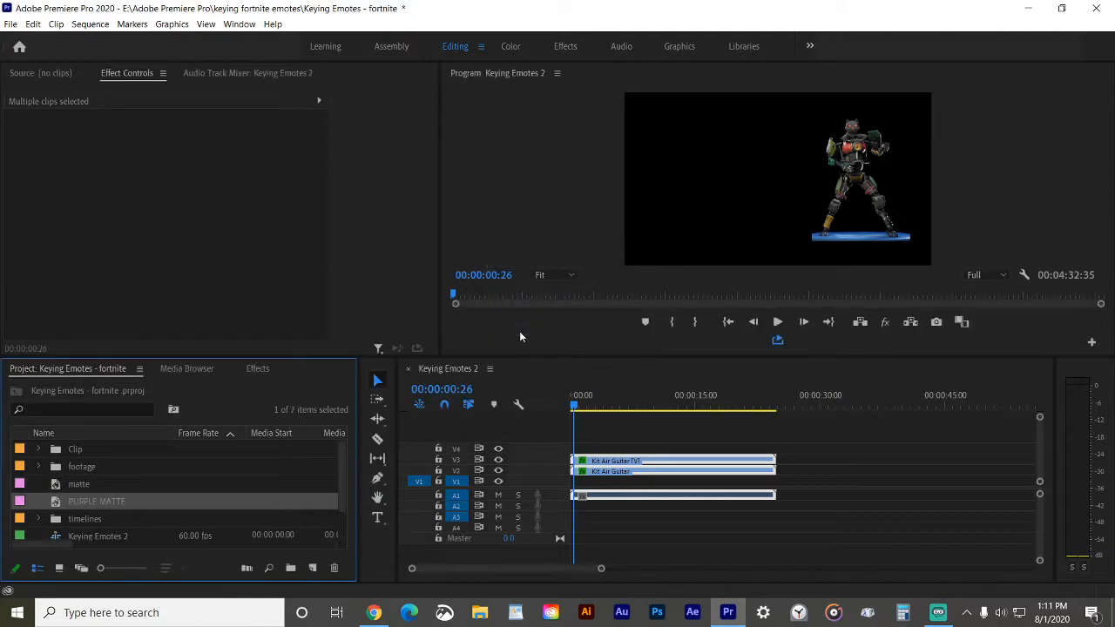
drag(171, 502, 775, 495)
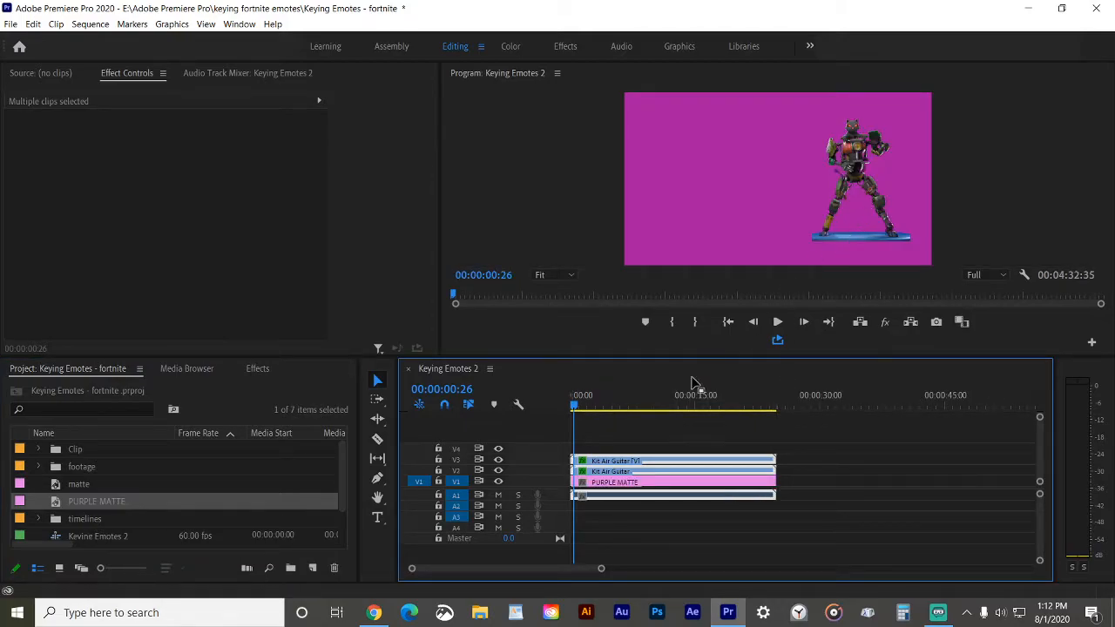
- At 200% zoom, examine the keyed edges of the character's torso and legs, then its feet and the platform at 00:00:15:01
click(540, 275)
click(550, 404)
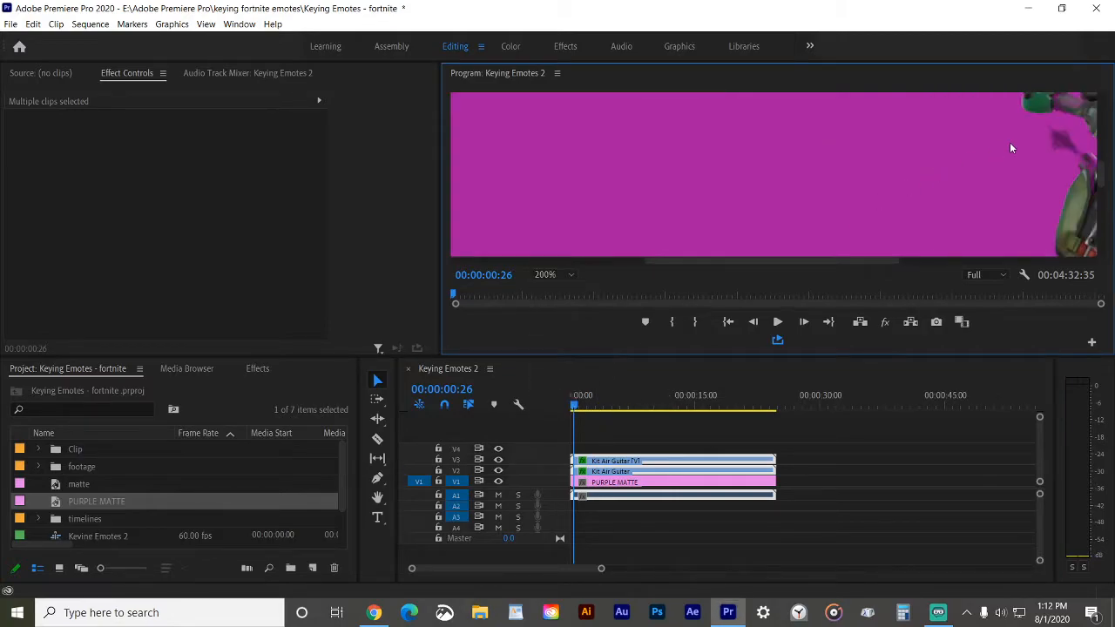
key(h)
drag(1015, 142, 629, 250)
drag(716, 202, 718, 245)
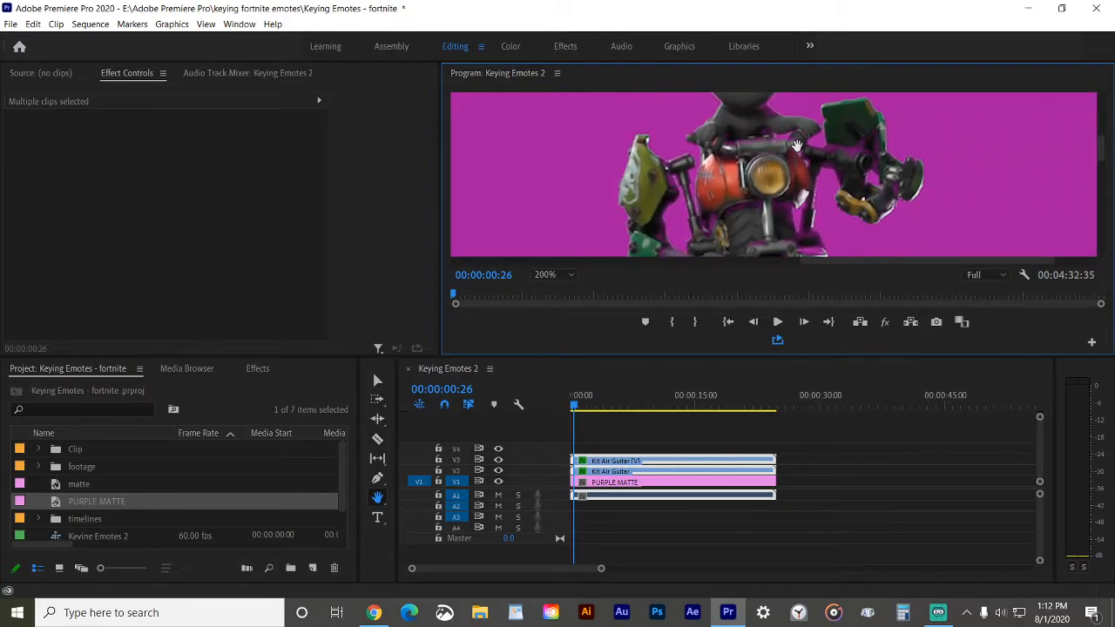
drag(751, 211, 755, 82)
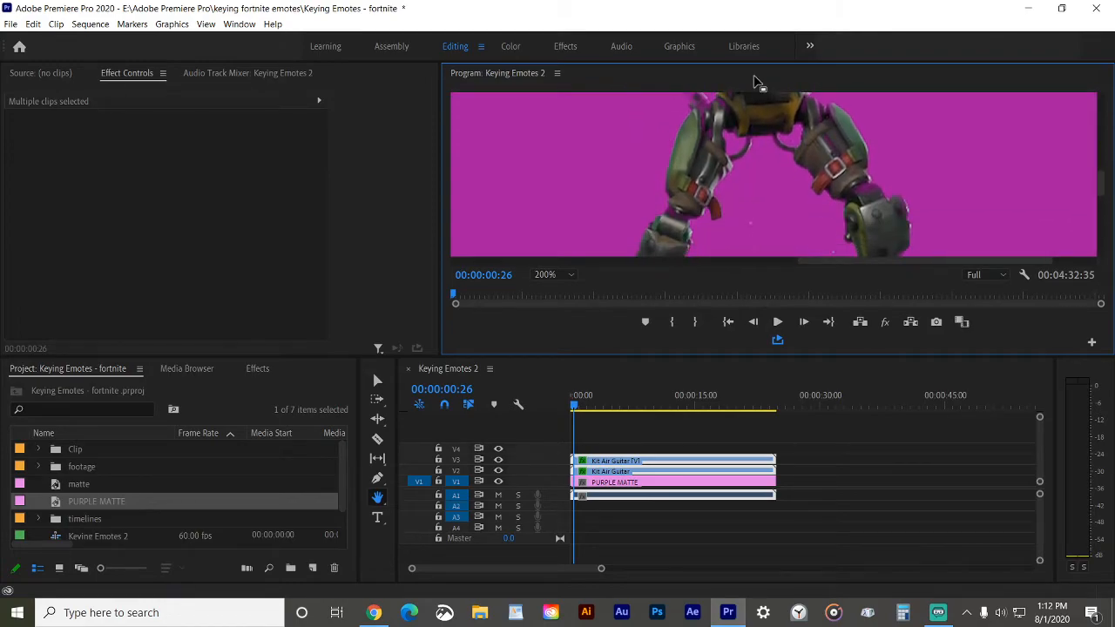
drag(881, 244, 871, 190)
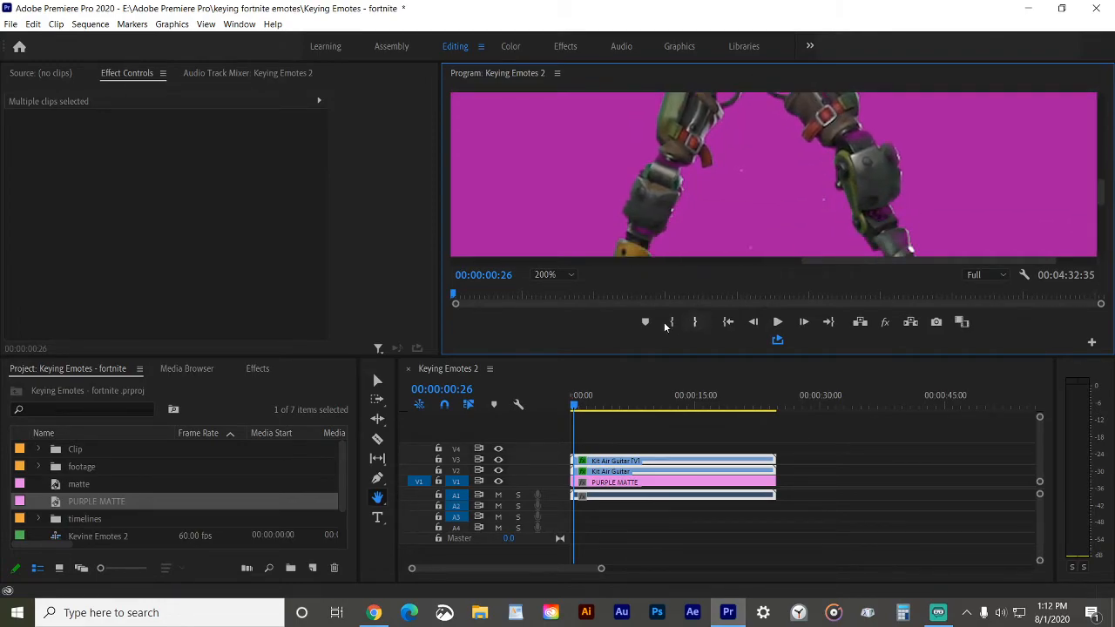
drag(575, 406, 695, 412)
drag(732, 202, 718, 96)
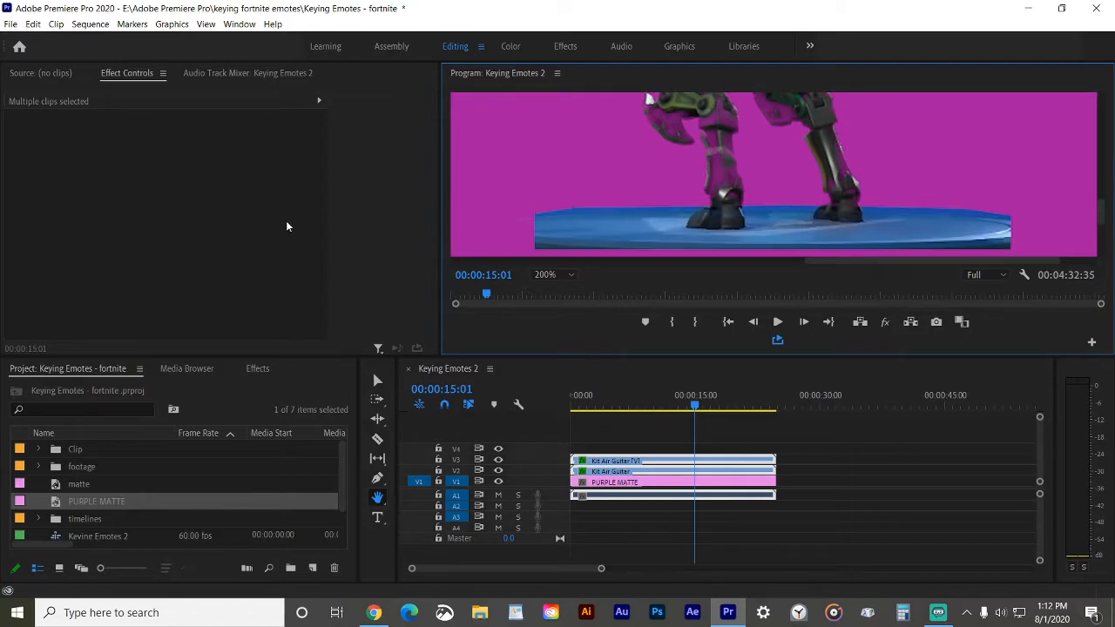
- Select the V3 Kit Air Guitar clip and open the Matte Cleanup settings of its Ultra Key effect
click(637, 433)
key(v)
click(639, 460)
scroll(135, 241, down, 3)
scroll(124, 380, down, 5)
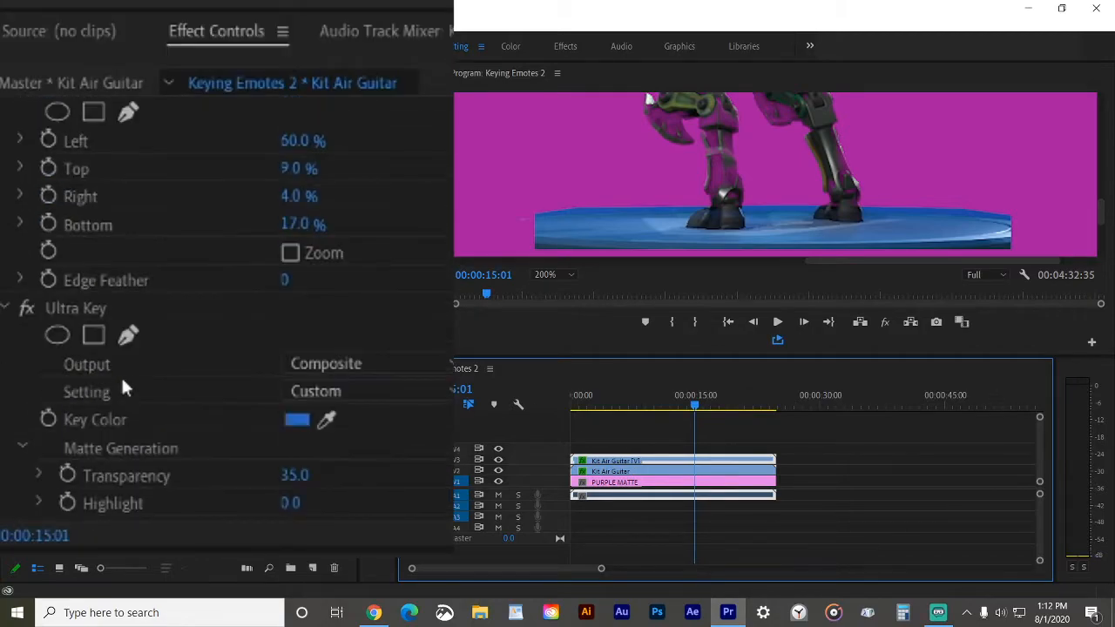
scroll(28, 318, down, 1)
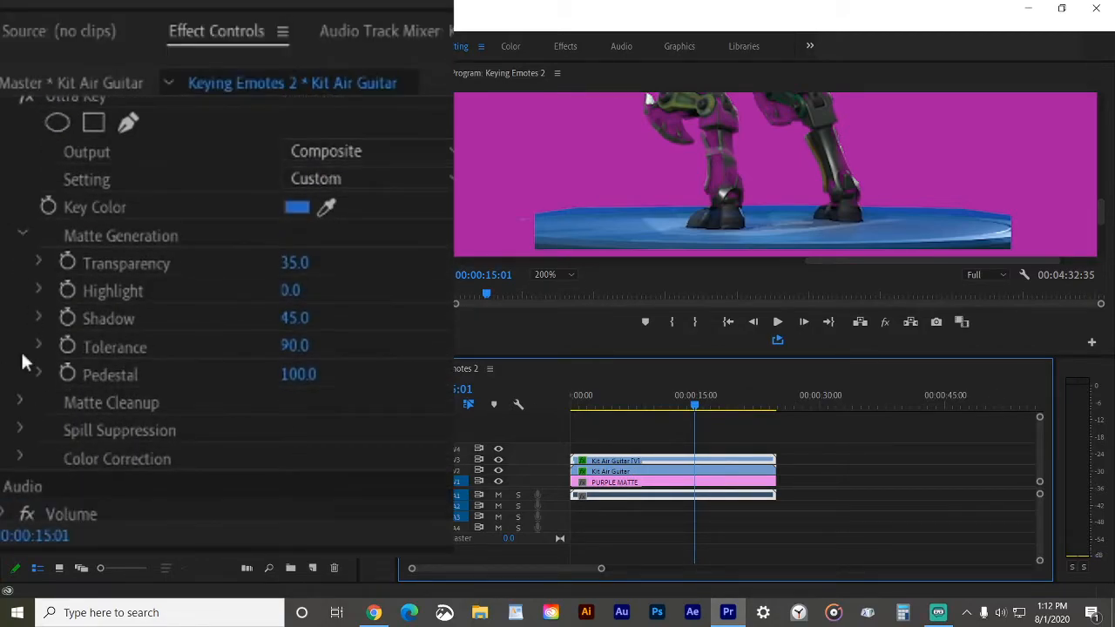
click(23, 423)
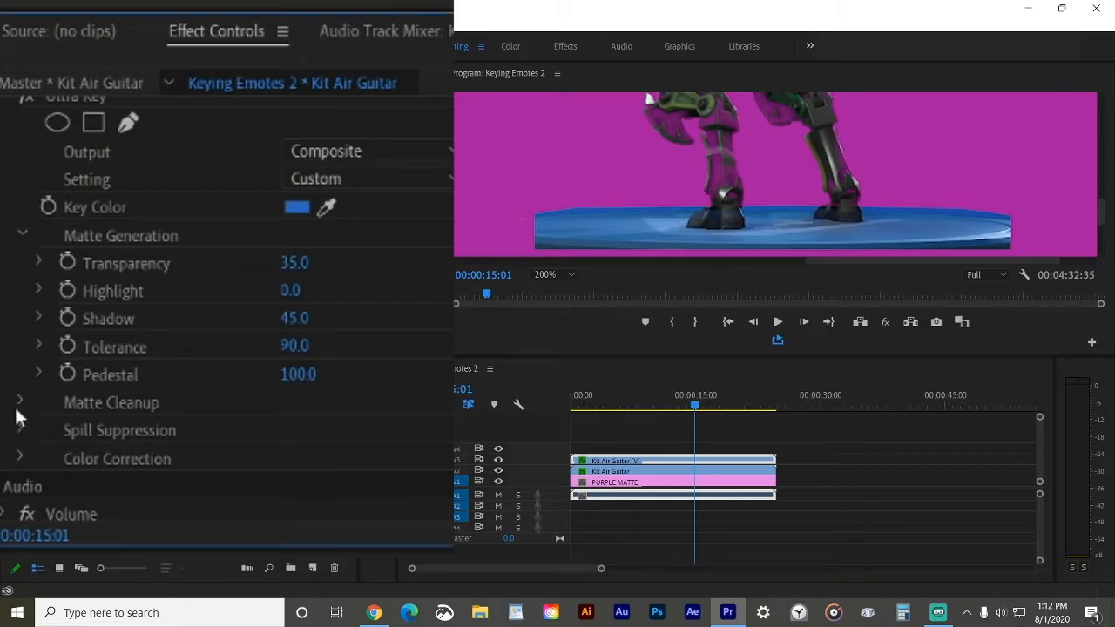
click(18, 403)
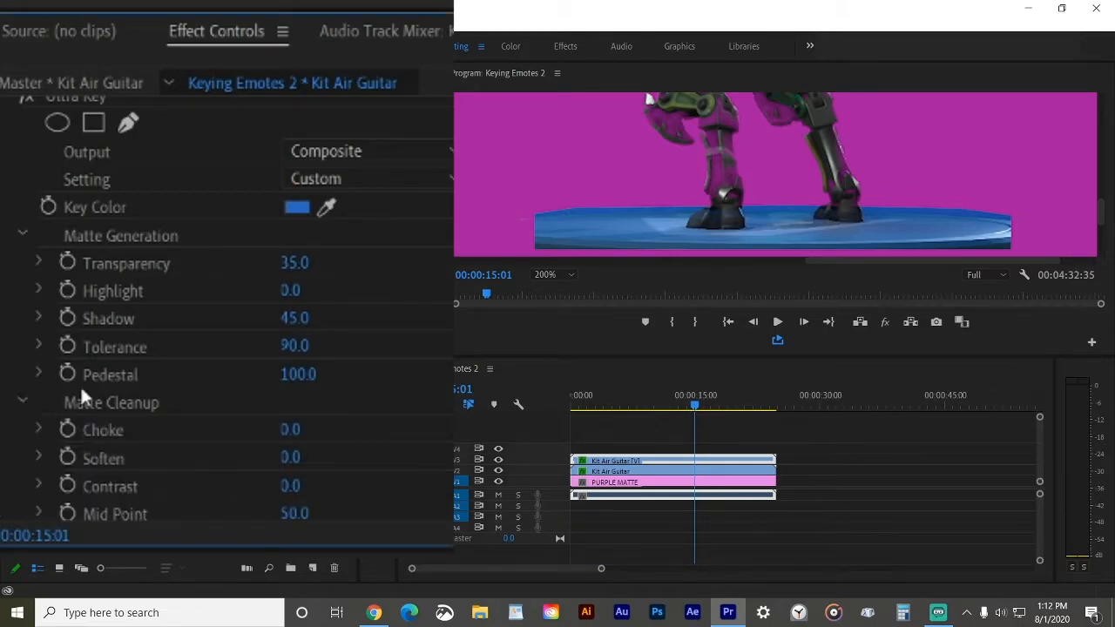
scroll(196, 383, down, 1)
click(288, 378)
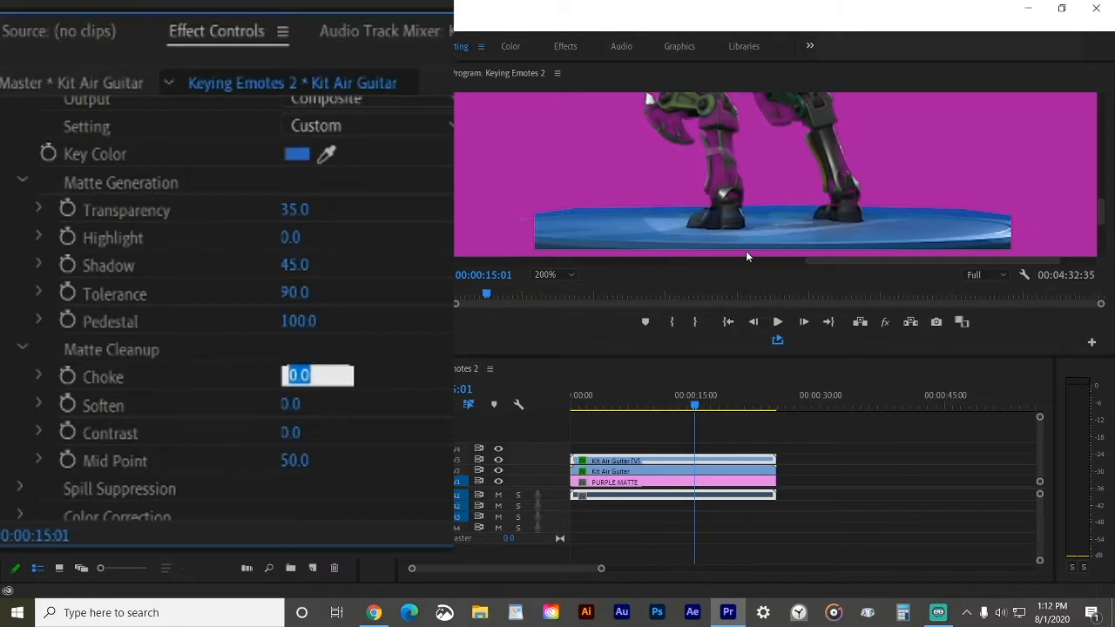
- In the V3 clip's Ultra Key Matte Cleanup, set Soften to 3, Contrast to 100 and Mid Point to 0
click(566, 276)
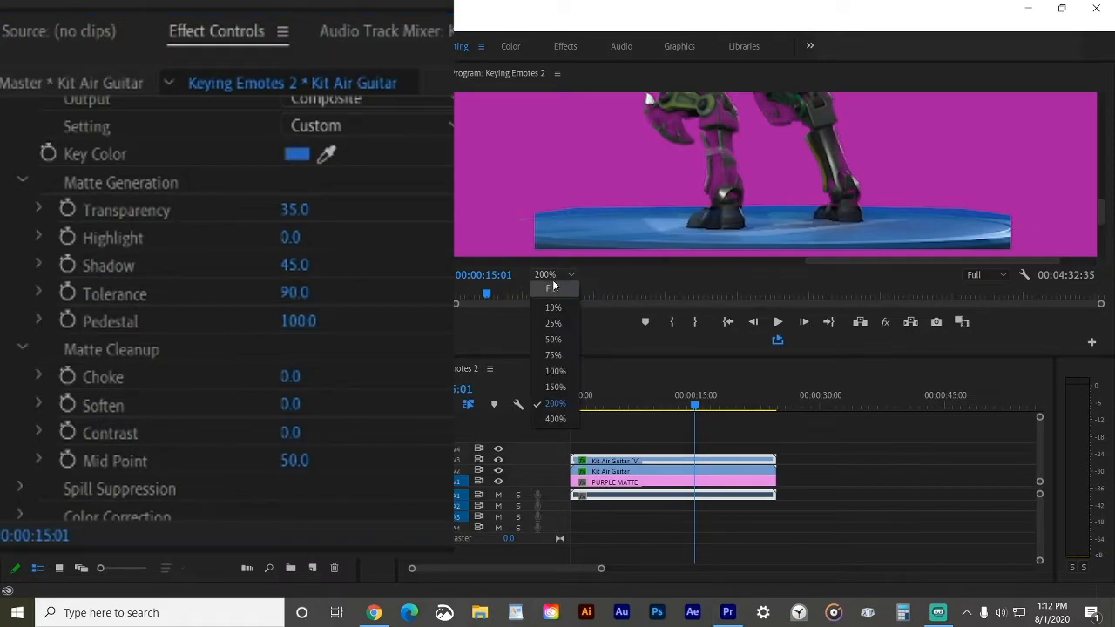
click(553, 287)
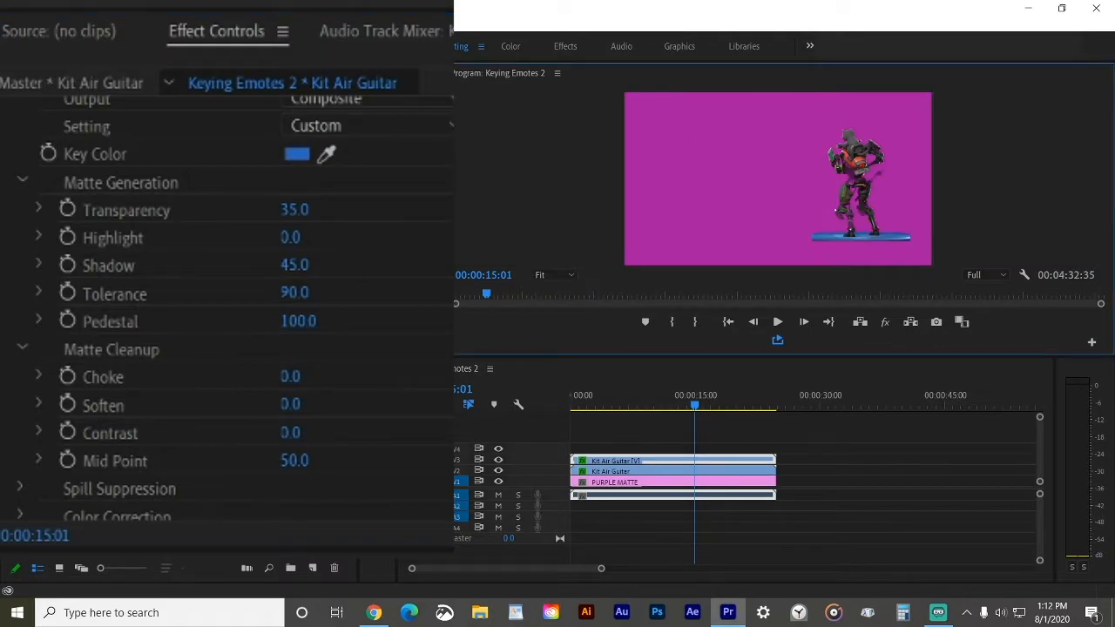
click(294, 406)
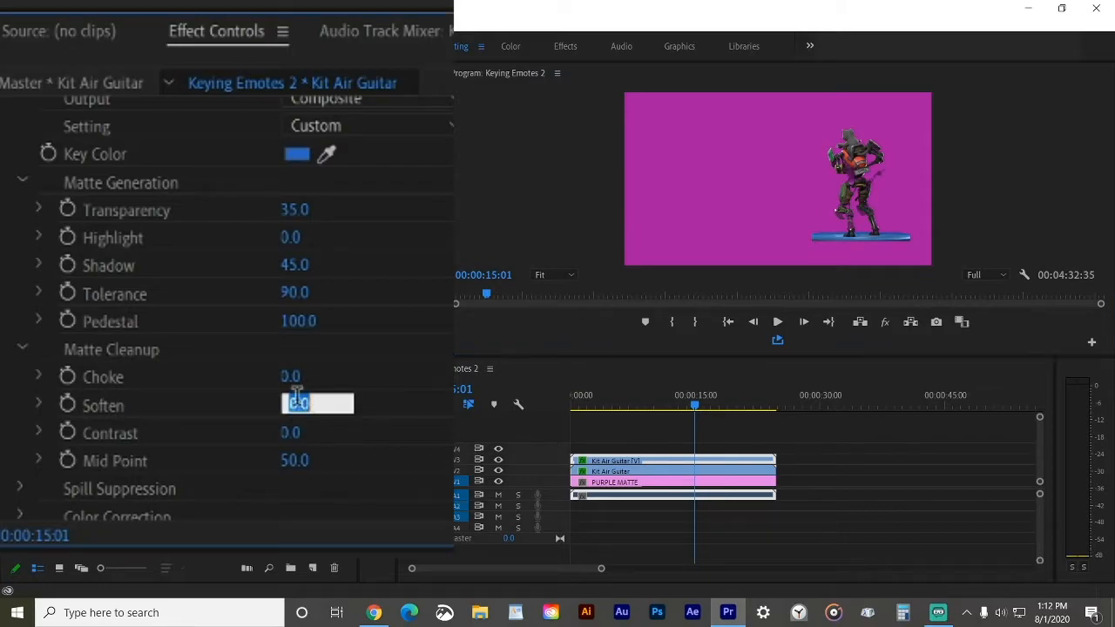
text(5)
key(Tab)
text(00)
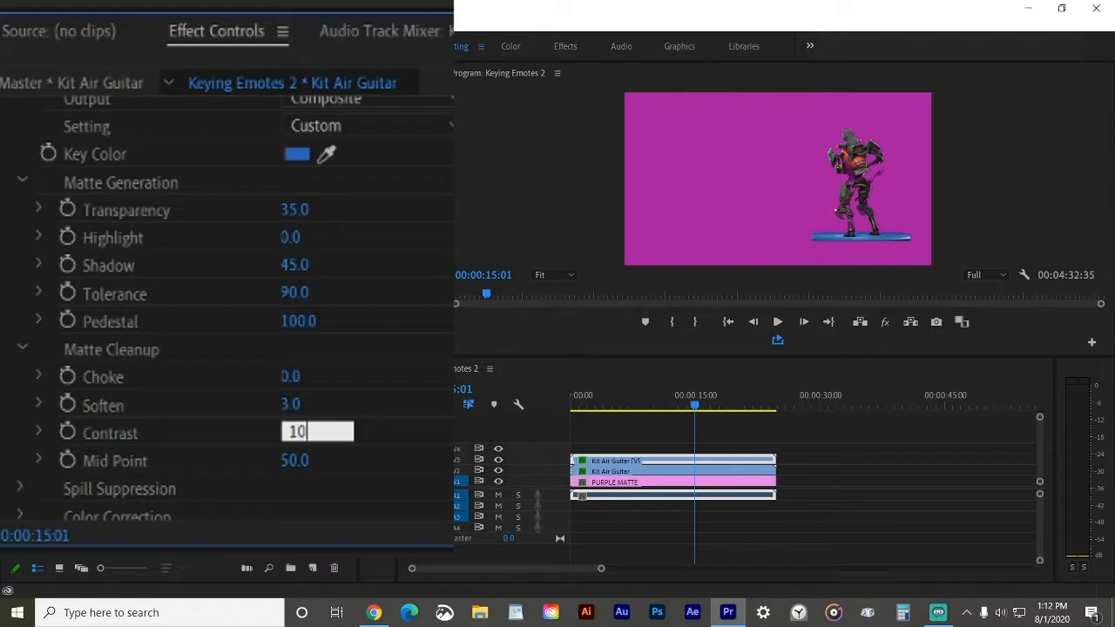
key(Return)
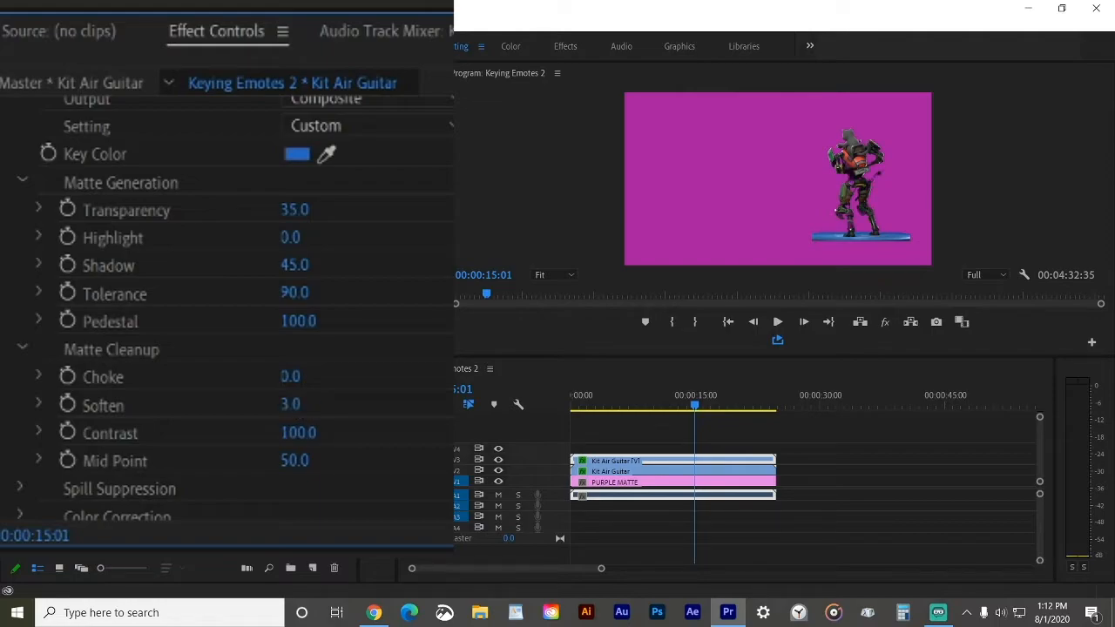
click(312, 463)
text(30)
key(Return)
drag(312, 461, 284, 462)
- Check the character's keyed edges at 150% zoom, at 00:00:15:01 and 00:00:10:29, and raise Soften to 4
click(543, 275)
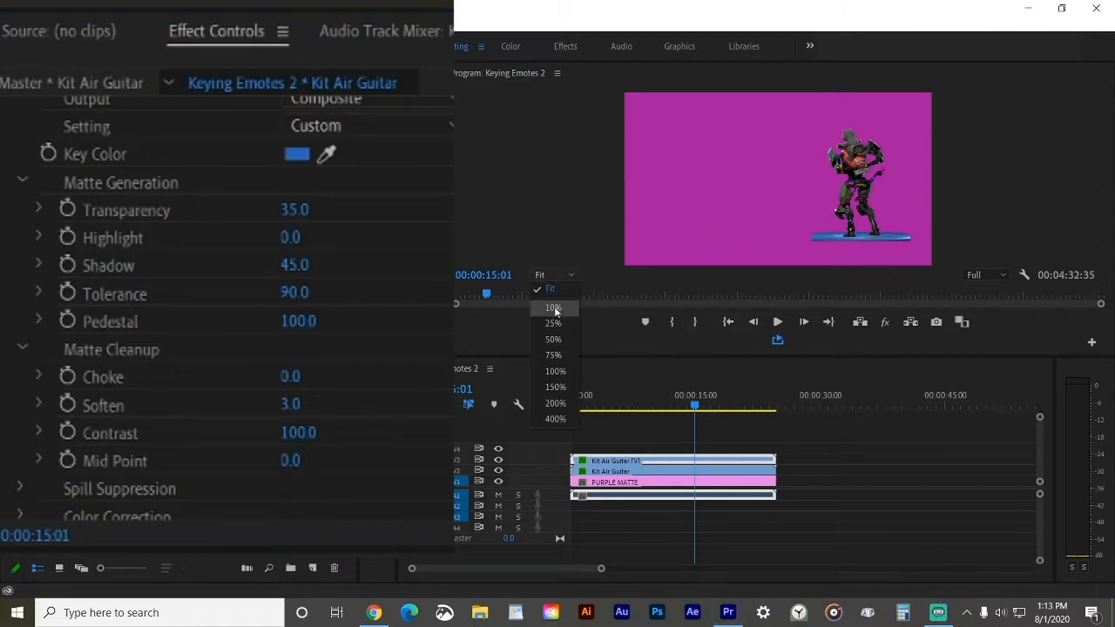
click(556, 386)
scroll(913, 259, right, 5)
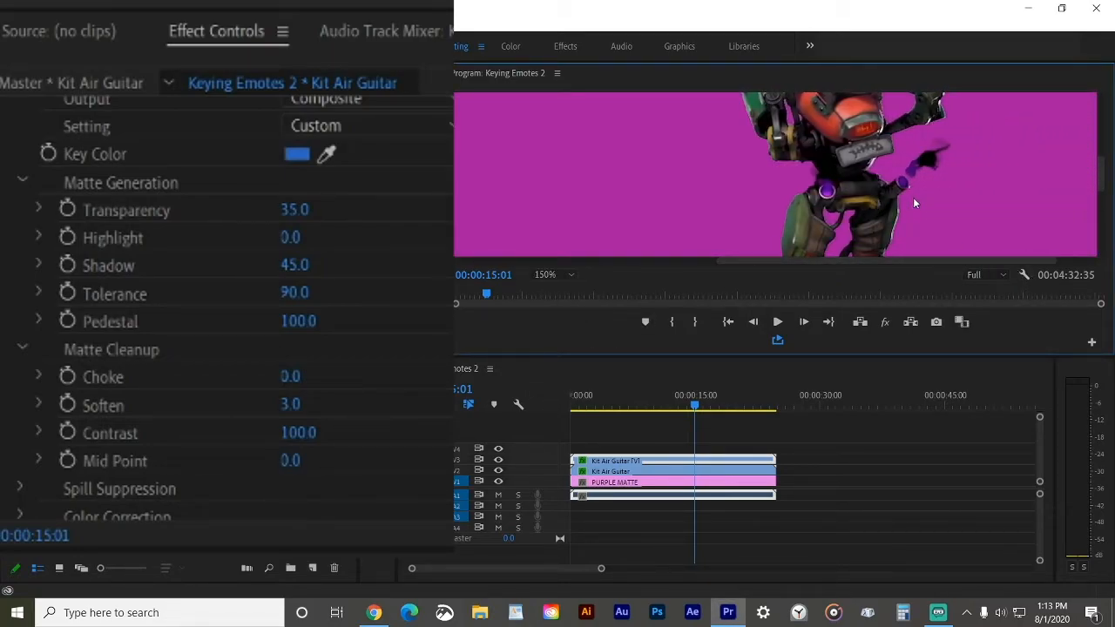
drag(1103, 197, 1100, 159)
drag(690, 403, 658, 412)
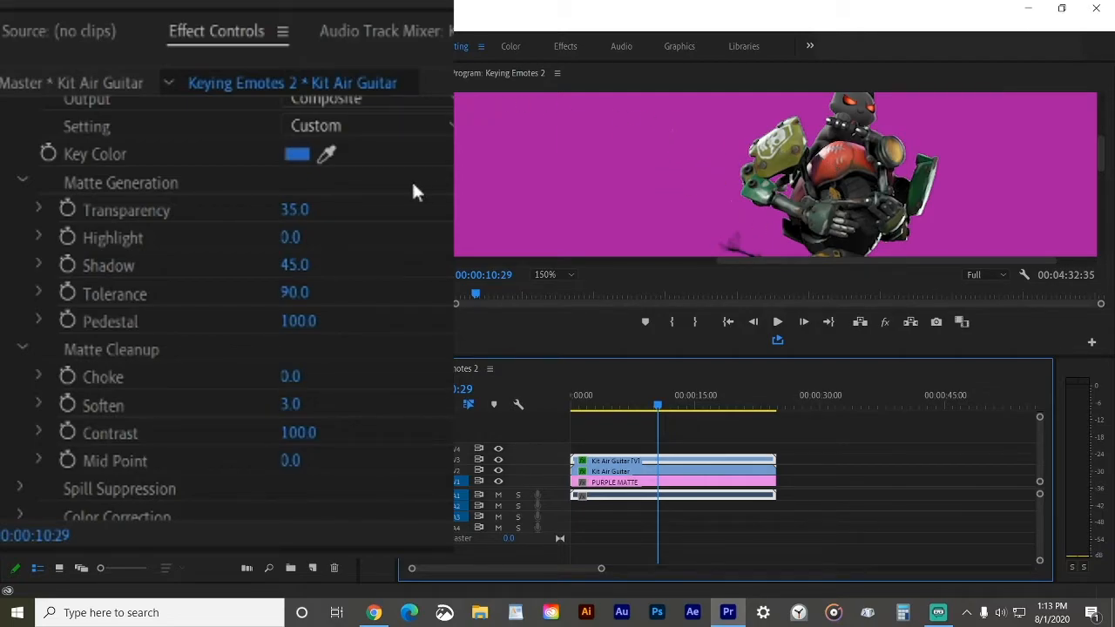
click(291, 240)
mouse_move(291, 237)
mouse_down()
mouse_move(377, 237)
mouse_move(291, 237)
mouse_move(308, 247)
mouse_up()
scroll(305, 244, down, 3)
- Raise the Matte Cleanup Choke of the V3 clip step by step to 13
click(315, 215)
key(Up)
key(Up)
key(Up)
key(Up)
key(Up)
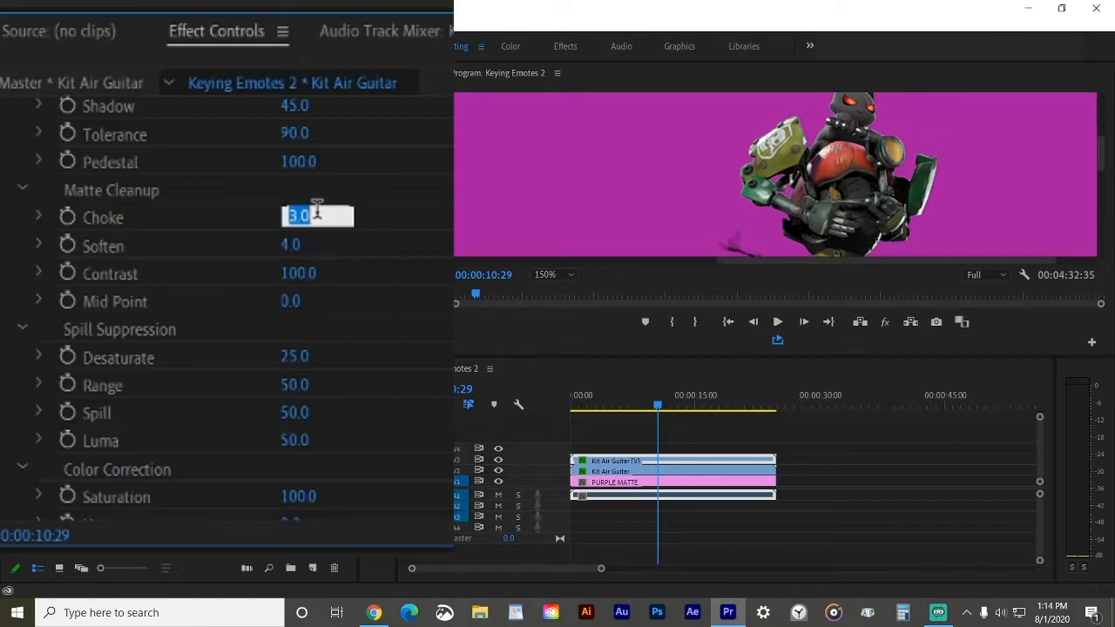
key(Up)
key(Up)
key(Up)
key(Up)
key(Up)
key(Up)
click(411, 214)
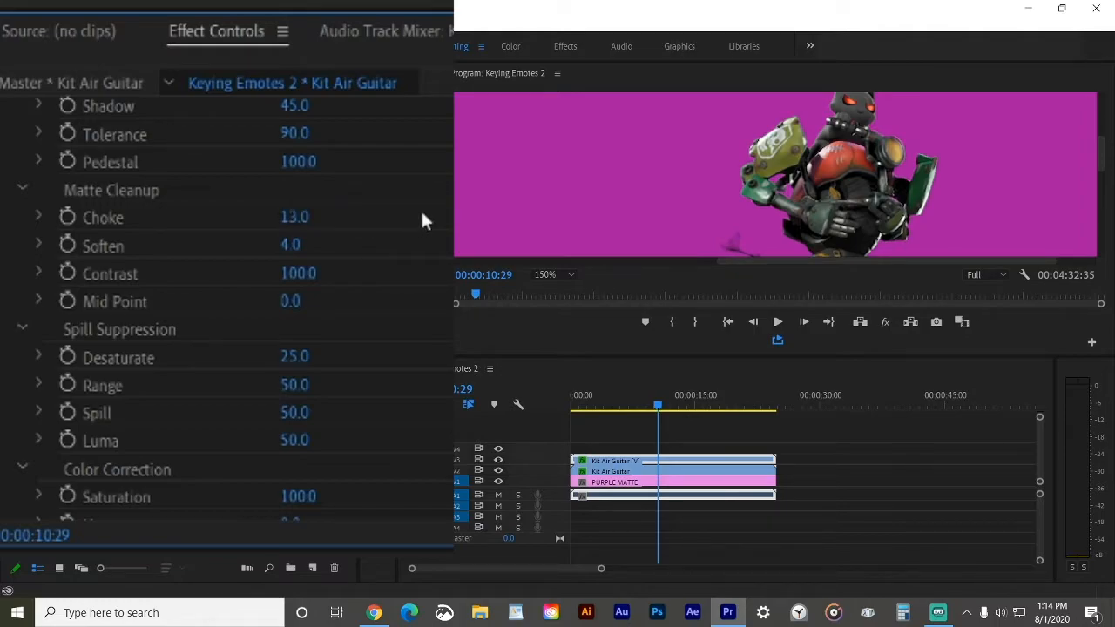
- With the playhead at 00:00:15:48, try Choke values of 24, 15 and 20 on the V3 clip
drag(657, 406, 701, 417)
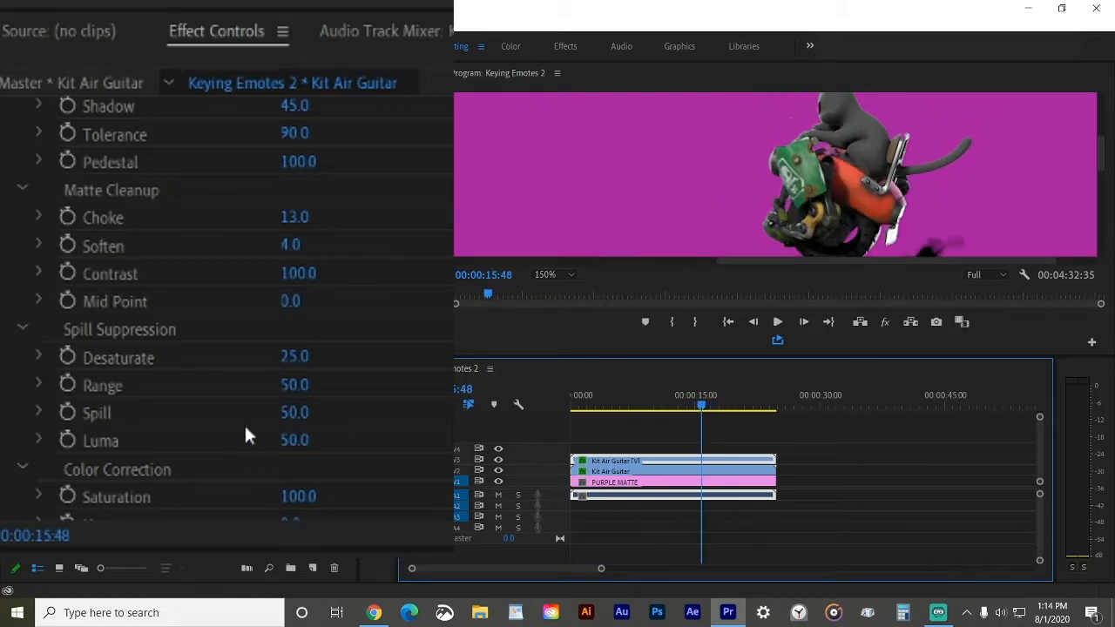
mouse_move(295, 223)
mouse_down()
mouse_move(330, 223)
mouse_move(304, 223)
mouse_up()
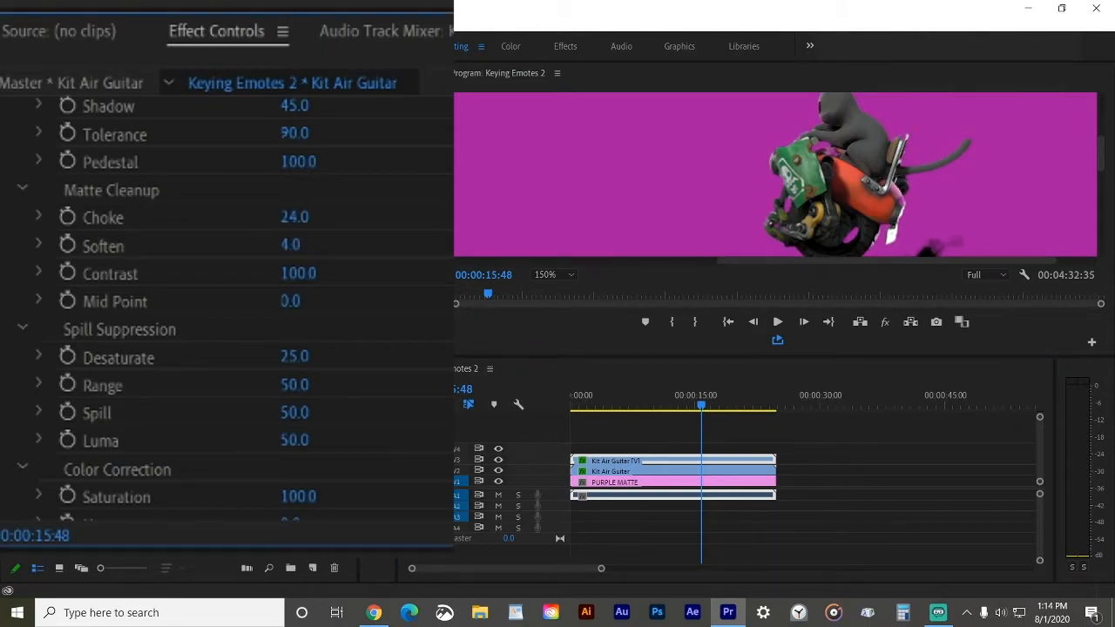
click(309, 216)
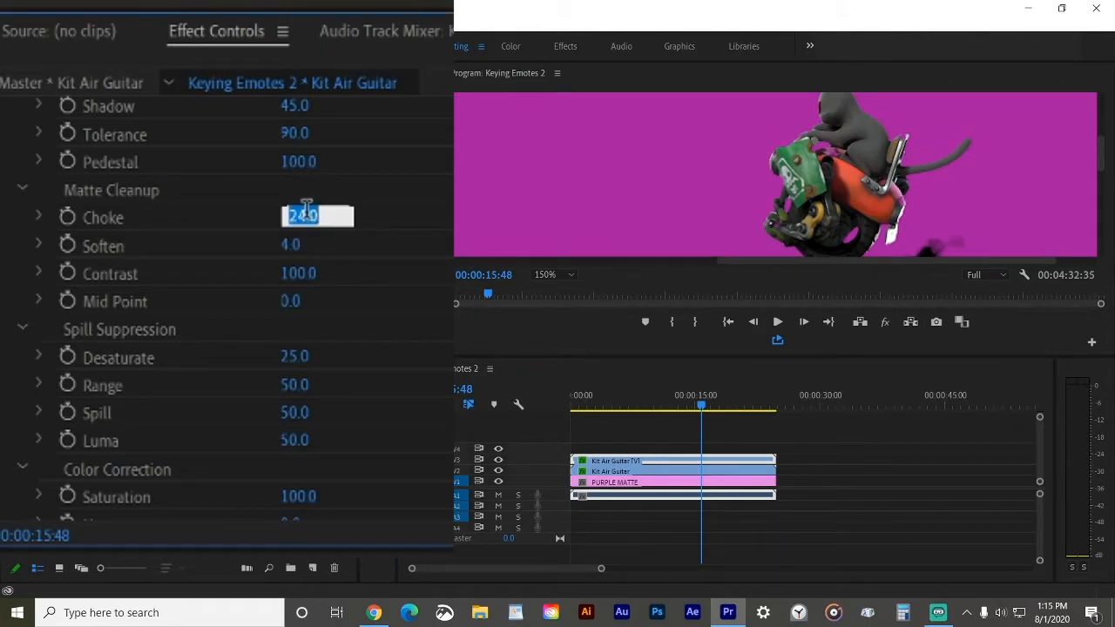
text(15)
key(Return)
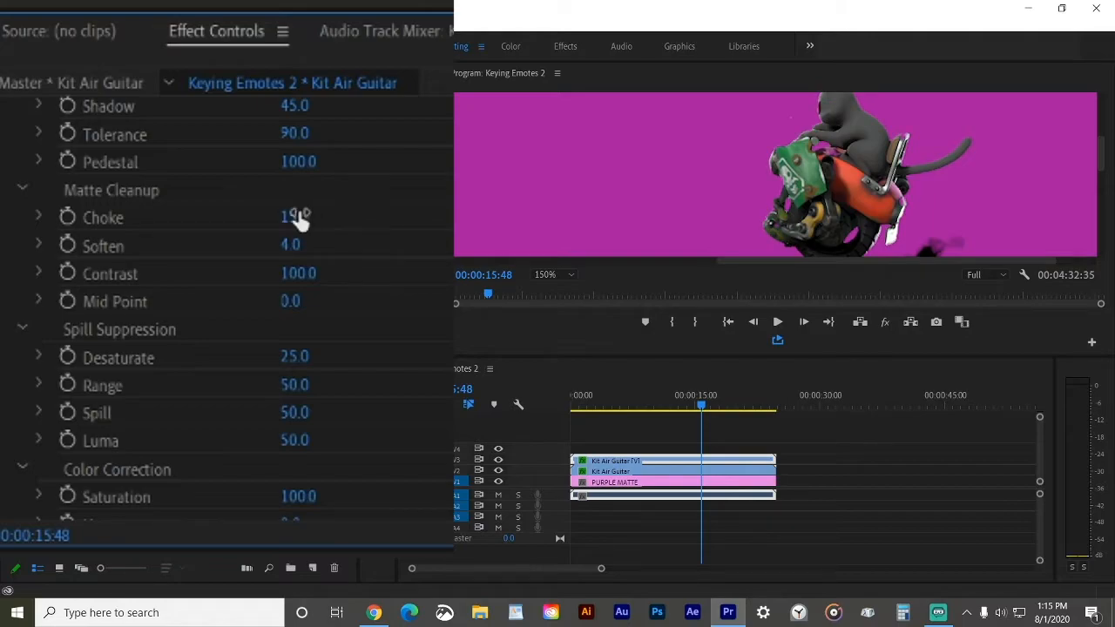
click(316, 212)
text(20)
key(Return)
- Set the V3 clip's Matte Cleanup Choke to 25 and Soften to 2
click(316, 217)
text(25)
key(Return)
drag(290, 246, 262, 247)
click(316, 240)
text(2)
key(Return)
- Check the fitted frame at 00:00:06:17 and 00:00:17:59, and set the V2 Kit Air Guitar clip's bottom crop to 15%
click(546, 275)
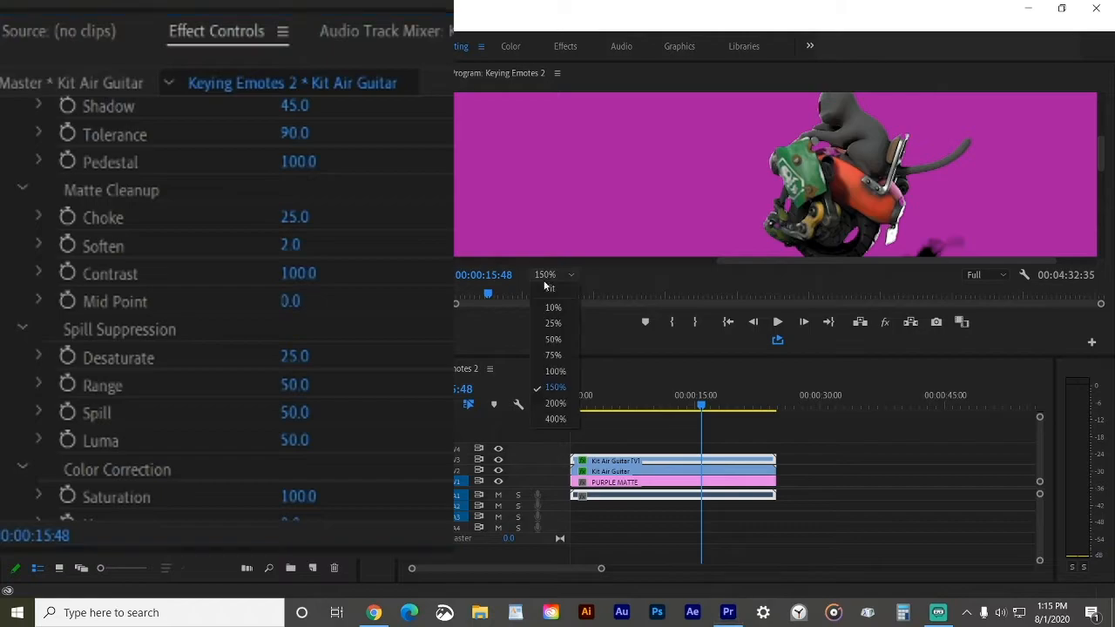
click(550, 288)
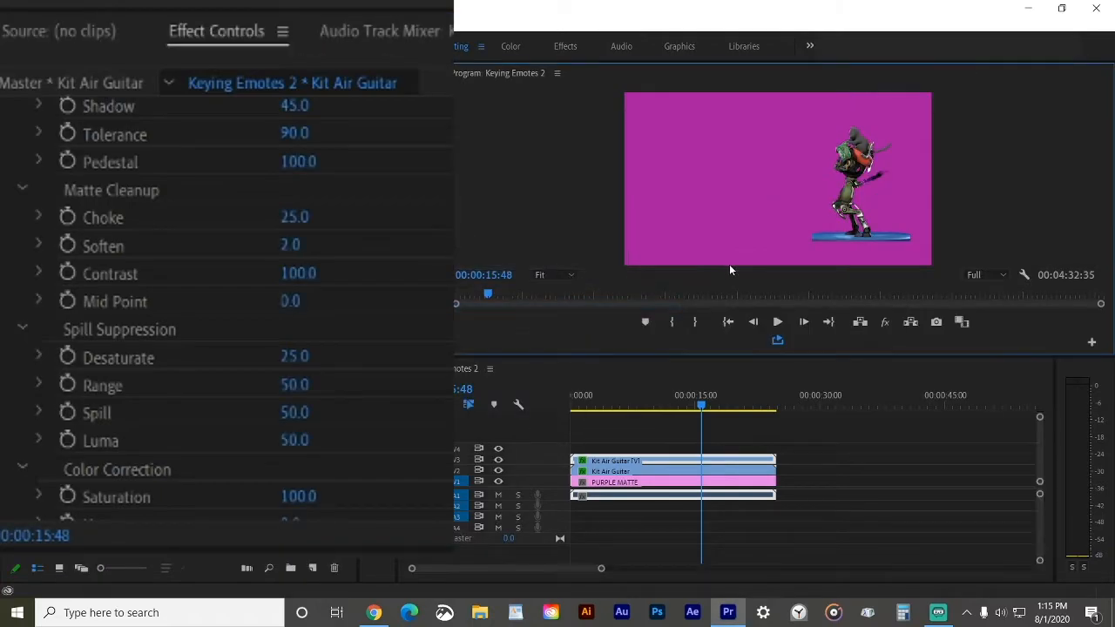
drag(703, 406, 624, 413)
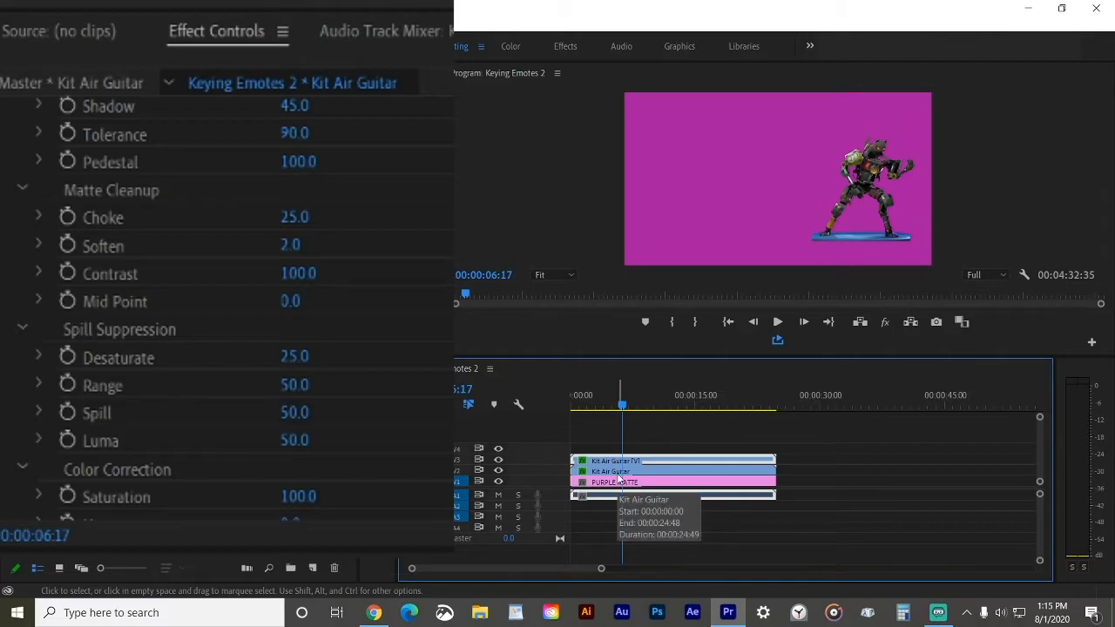
drag(622, 405, 719, 409)
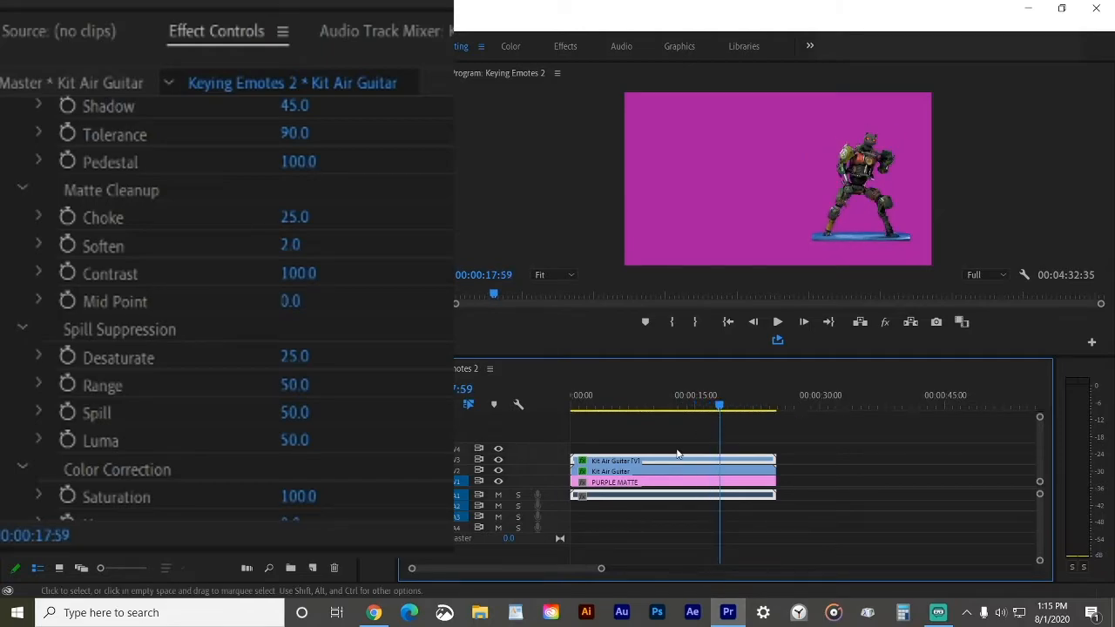
click(655, 471)
scroll(205, 294, down, 3)
scroll(206, 297, down, 8)
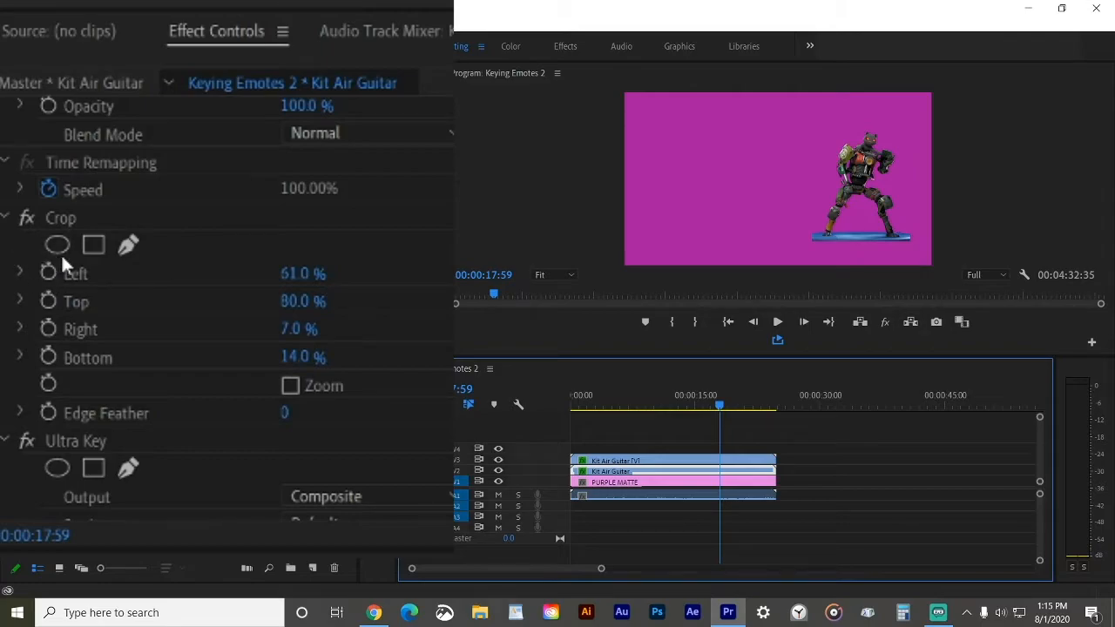
scroll(61, 261, down, 3)
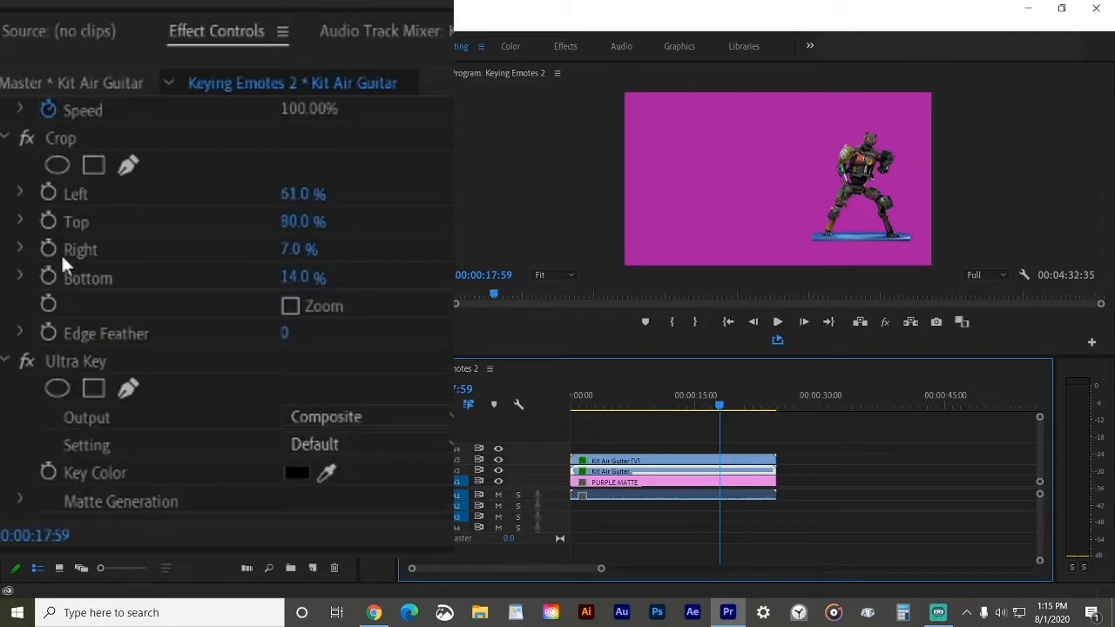
click(292, 277)
key(Up)
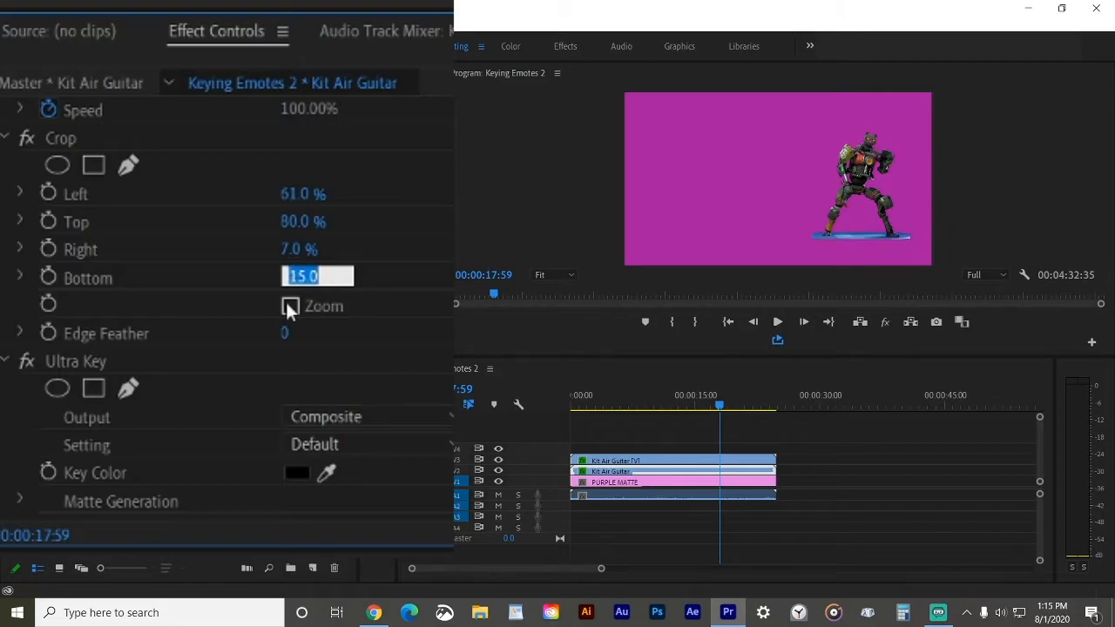
click(189, 290)
- Sample the platform's blue as the Key Color of the V2 clip's Ultra Key effect, viewing the platform at 150% zoom
scroll(189, 290, down, 1)
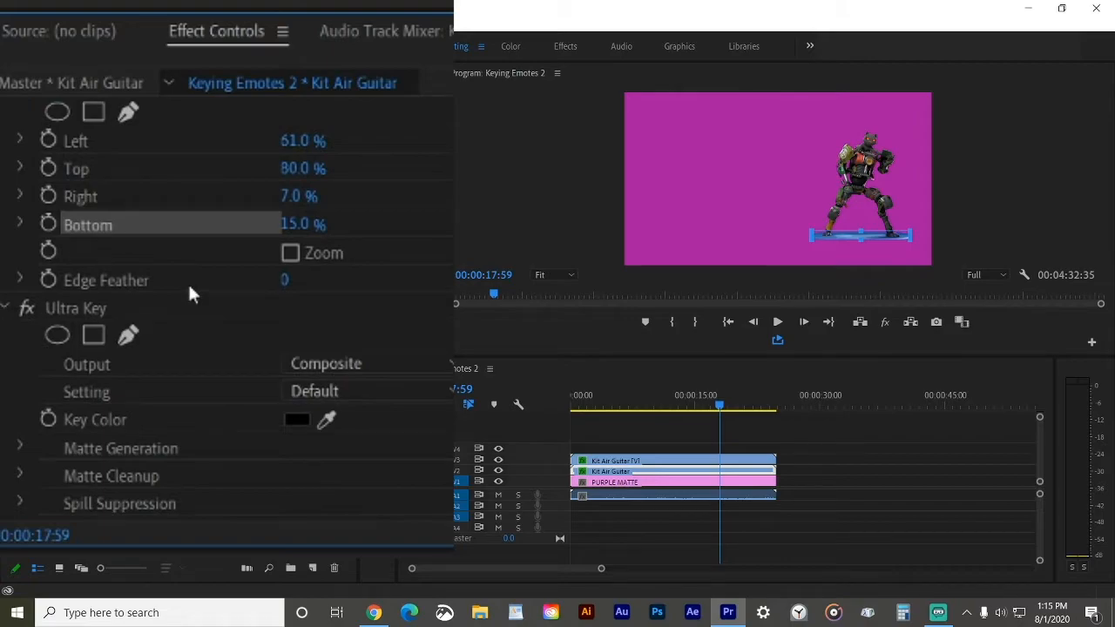
scroll(189, 287, down, 2)
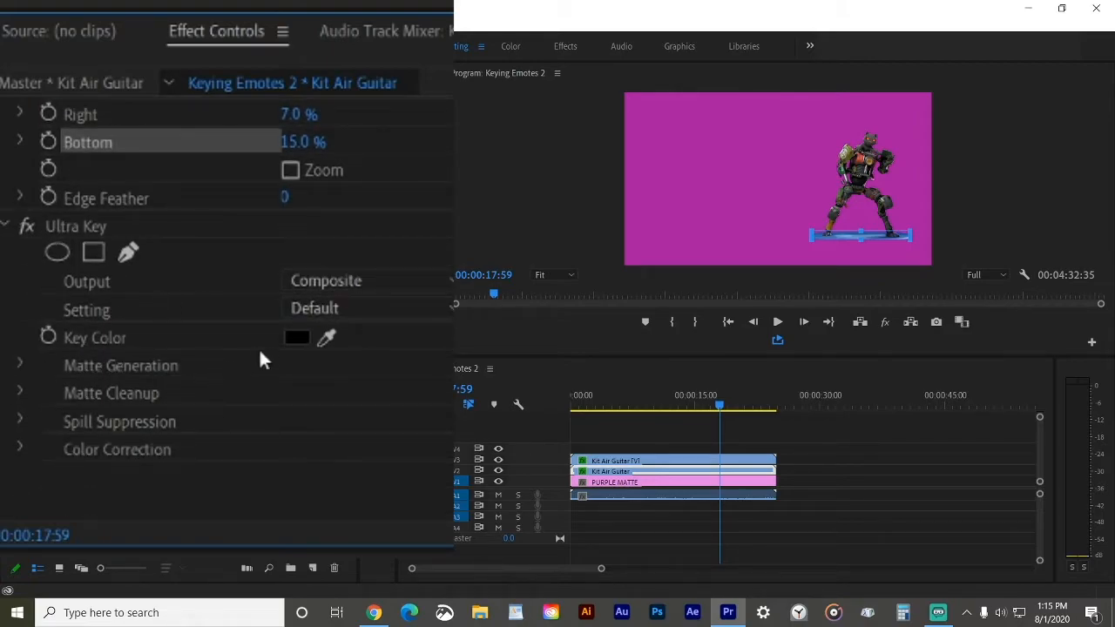
click(296, 337)
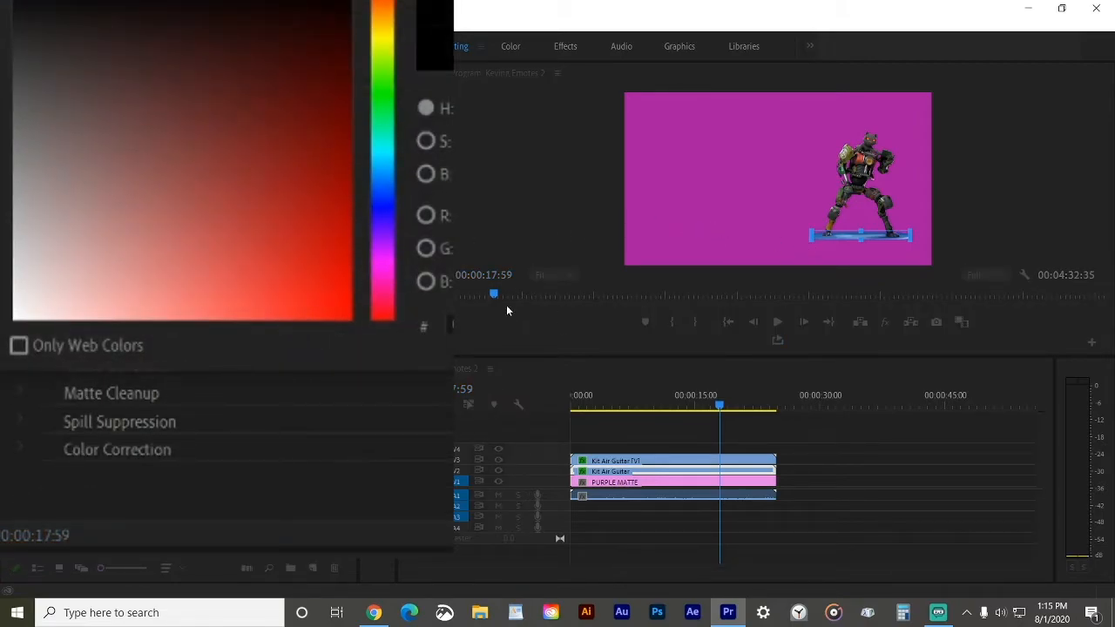
key(Escape)
click(540, 274)
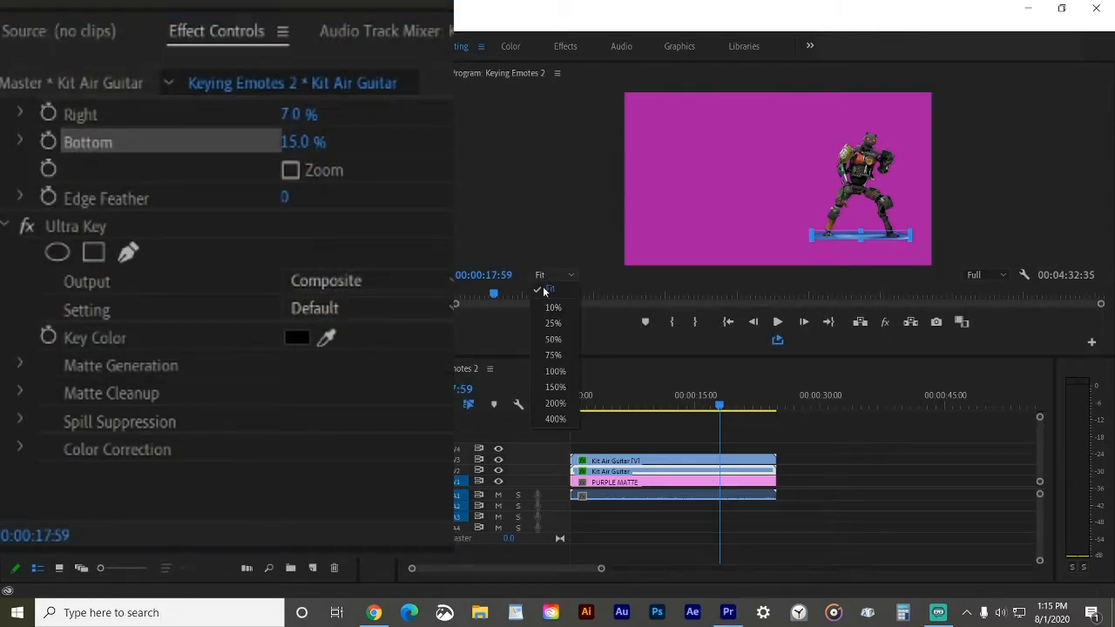
click(562, 389)
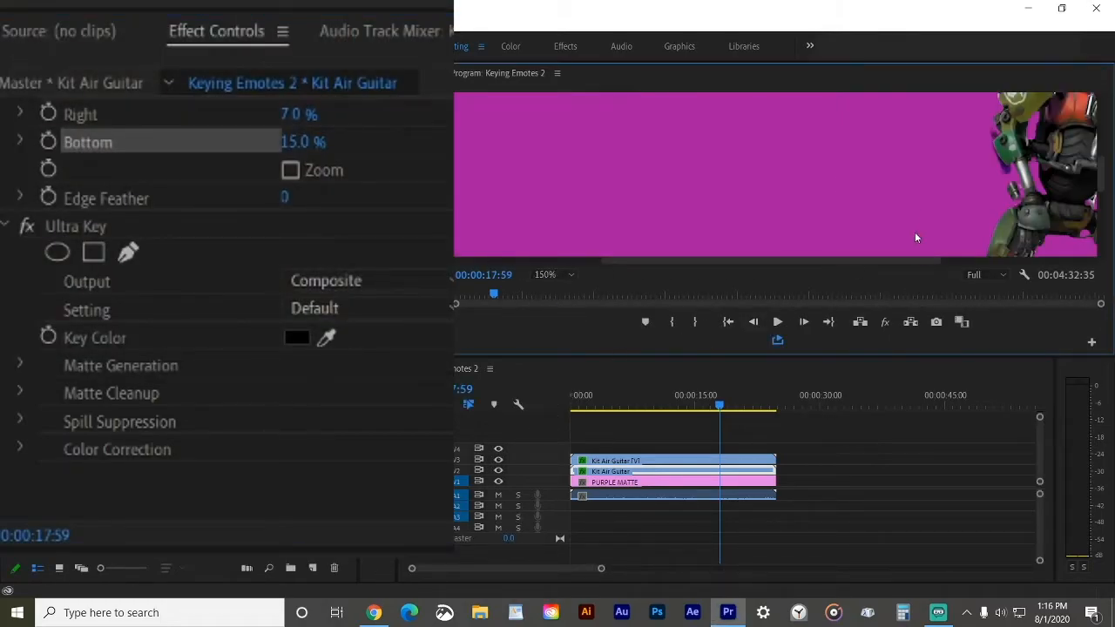
drag(907, 207, 491, 41)
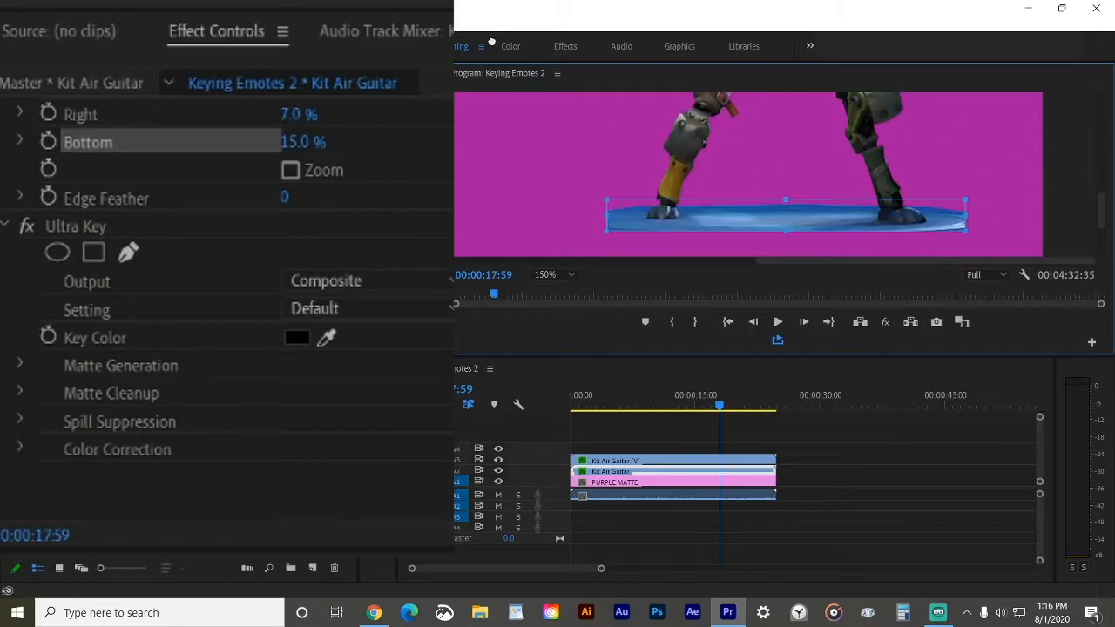
click(327, 338)
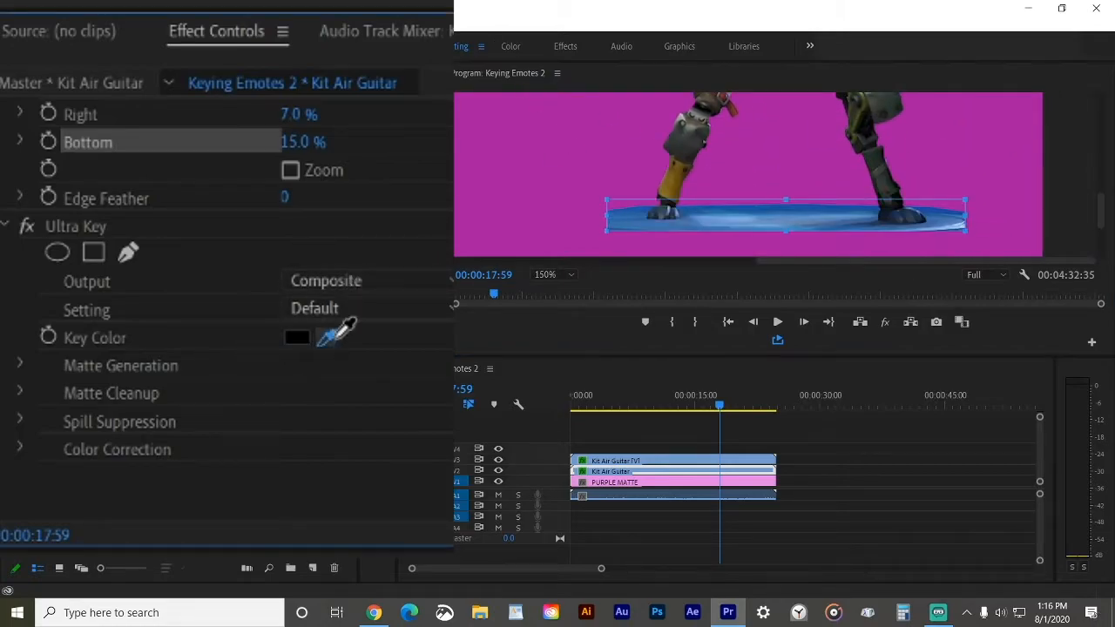
click(856, 216)
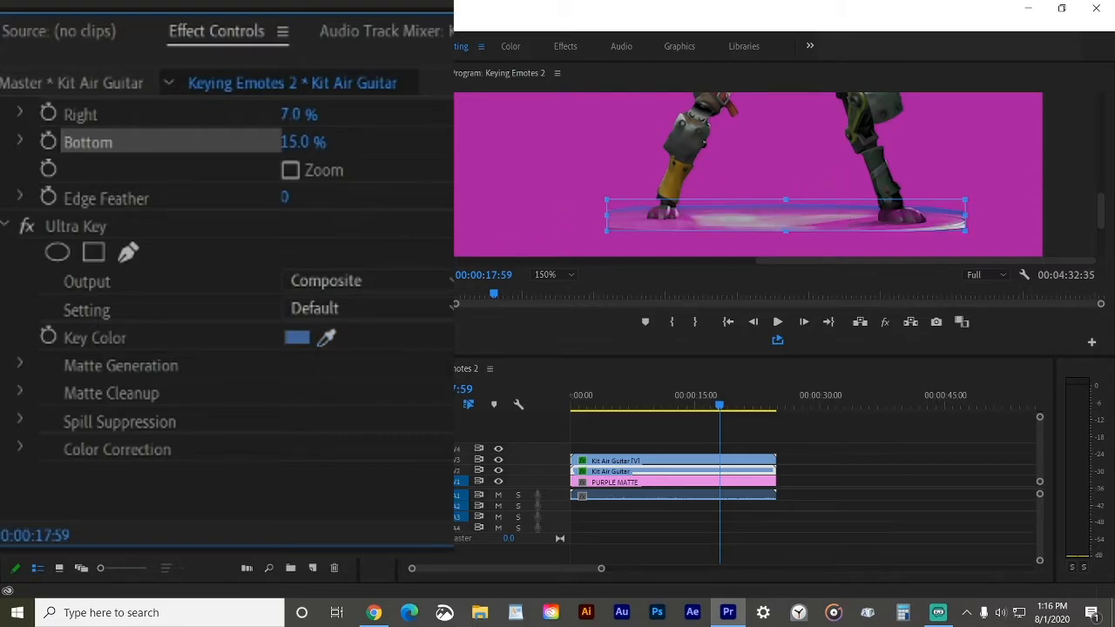
- In the V2 clip's Ultra Key Matte Generation, set Transparency to 50 and Highlight to 0
click(21, 366)
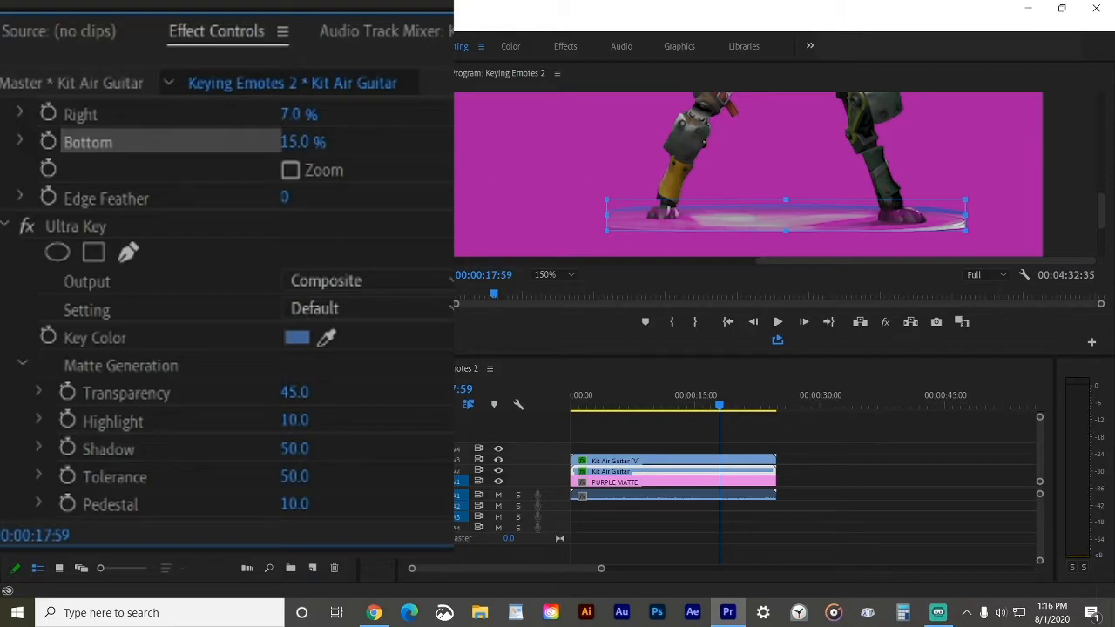
click(292, 394)
text(50)
key(Tab)
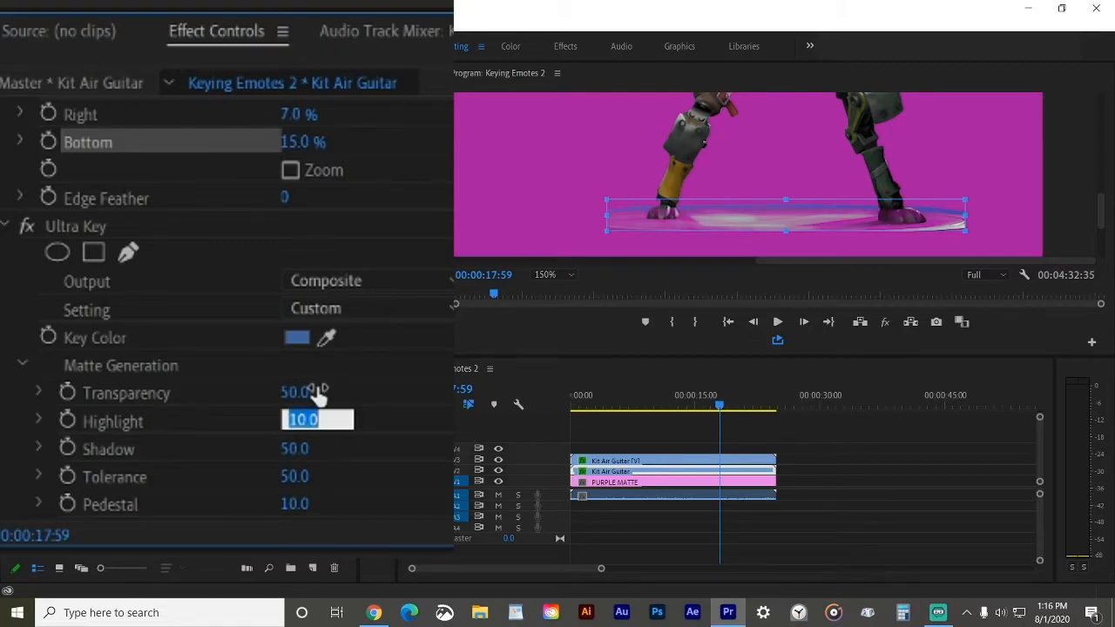
text(0)
key(Tab)
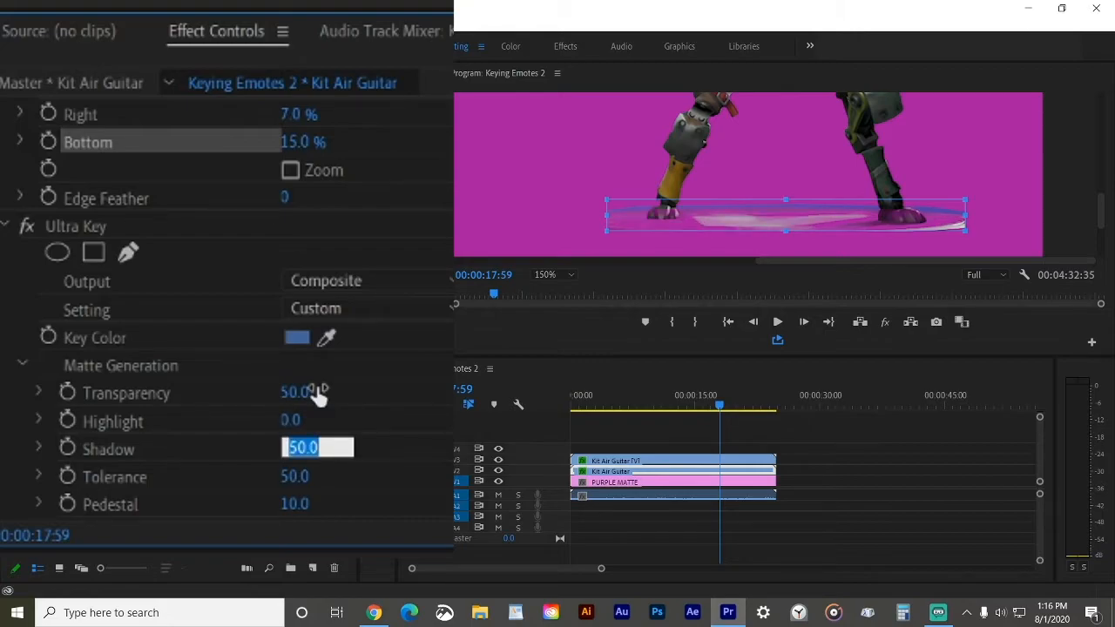
- Set the V2 clip's Matte Generation Shadow to 60 and Tolerance to 100
text(100)
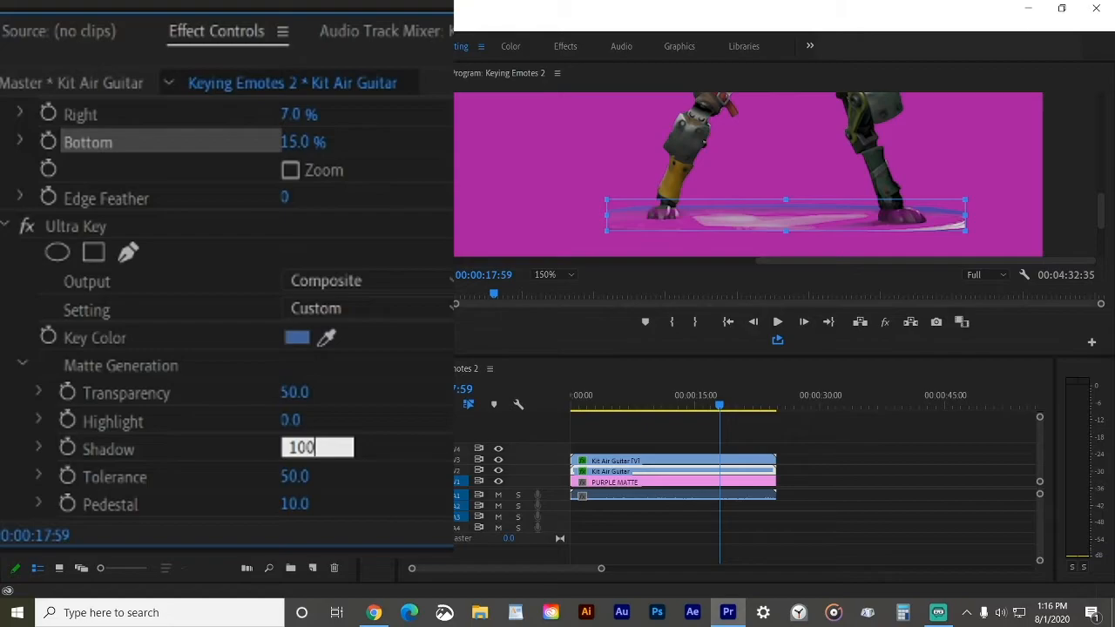
key(BackSpace)
key(BackSpace)
key(BackSpace)
text(60)
key(Tab)
text(100)
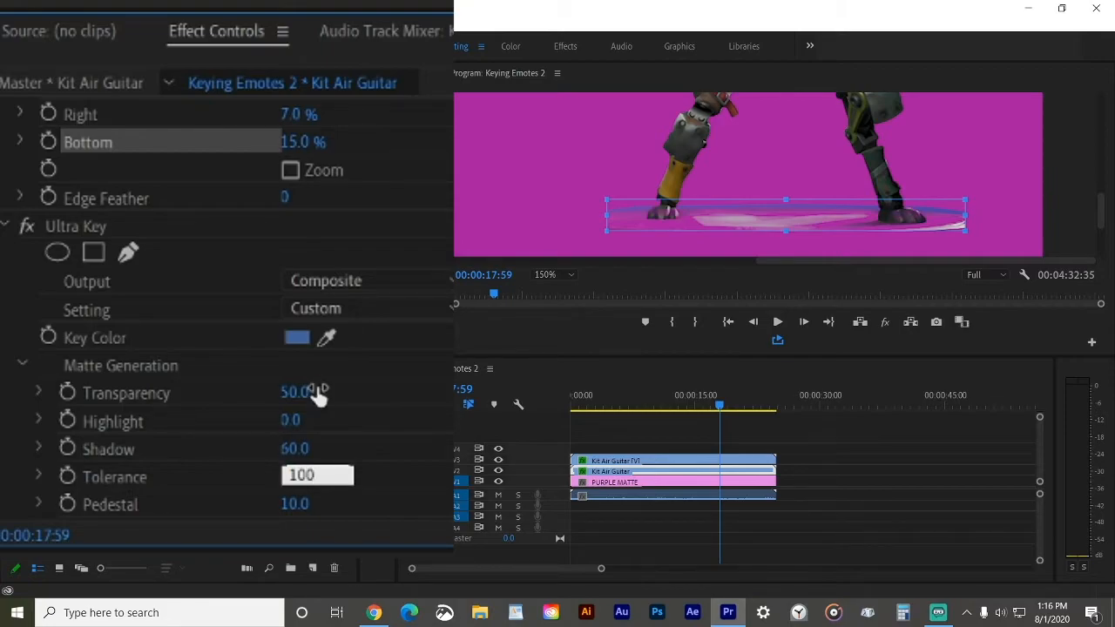
key(Tab)
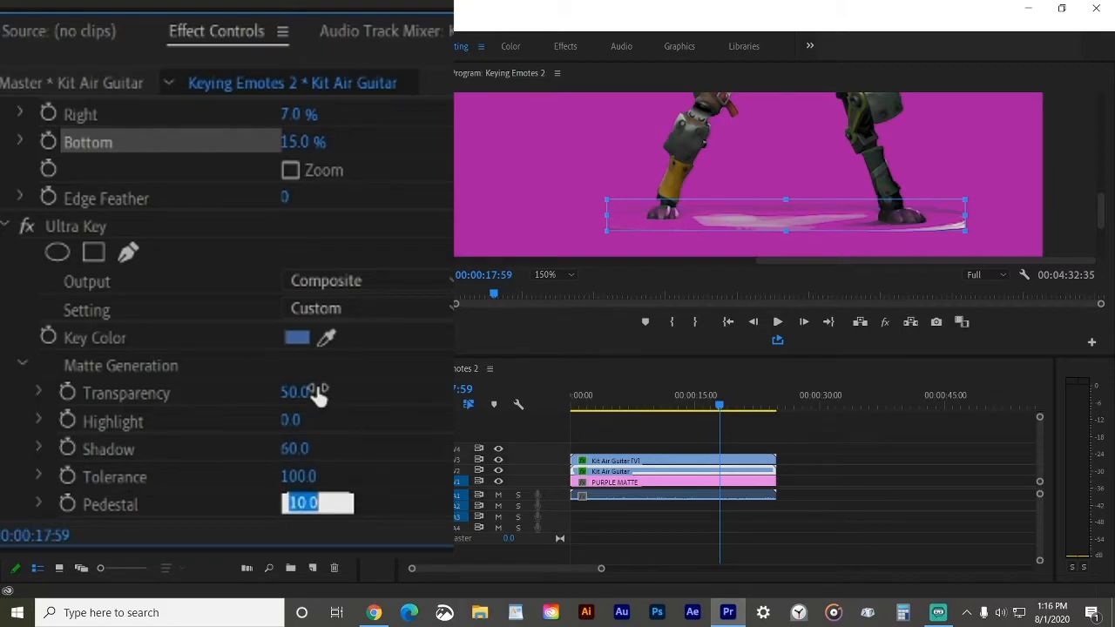
- Set the V2 Kit Air Guitar clip's Matte Generation Pedestal to 100 and check the feet against the purple matte
text(100)
key(Return)
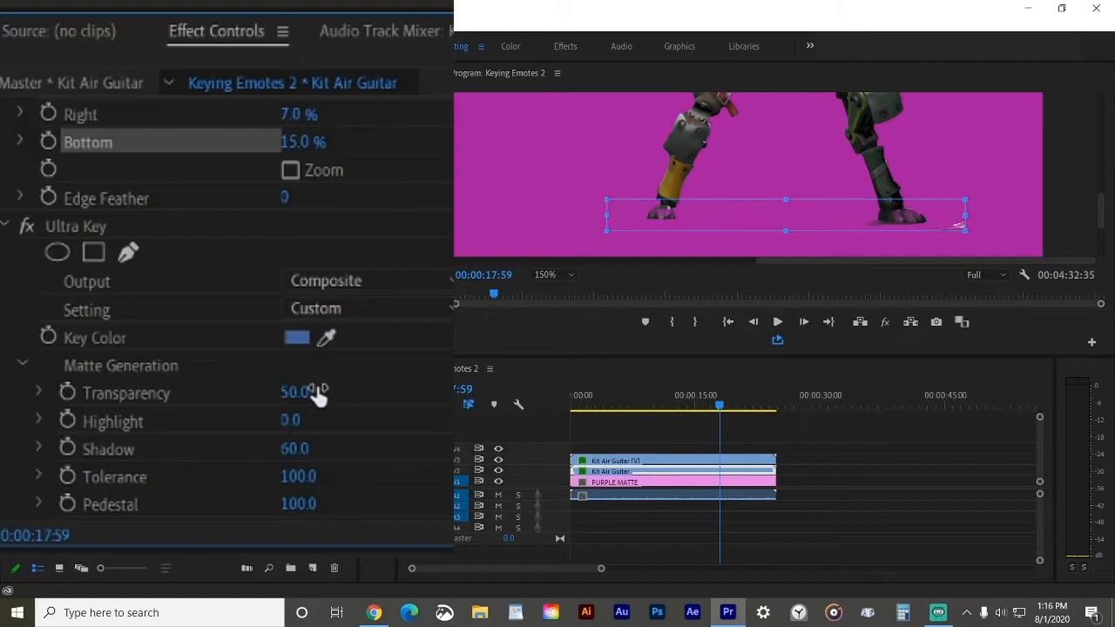
scroll(222, 306, down, 1)
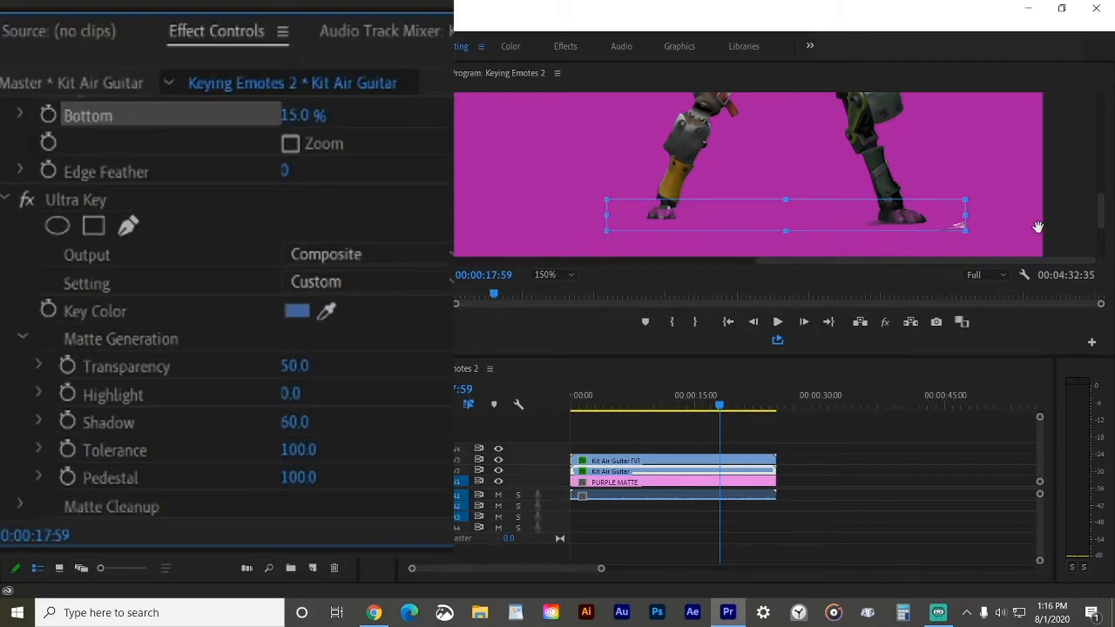
drag(1099, 213, 1099, 225)
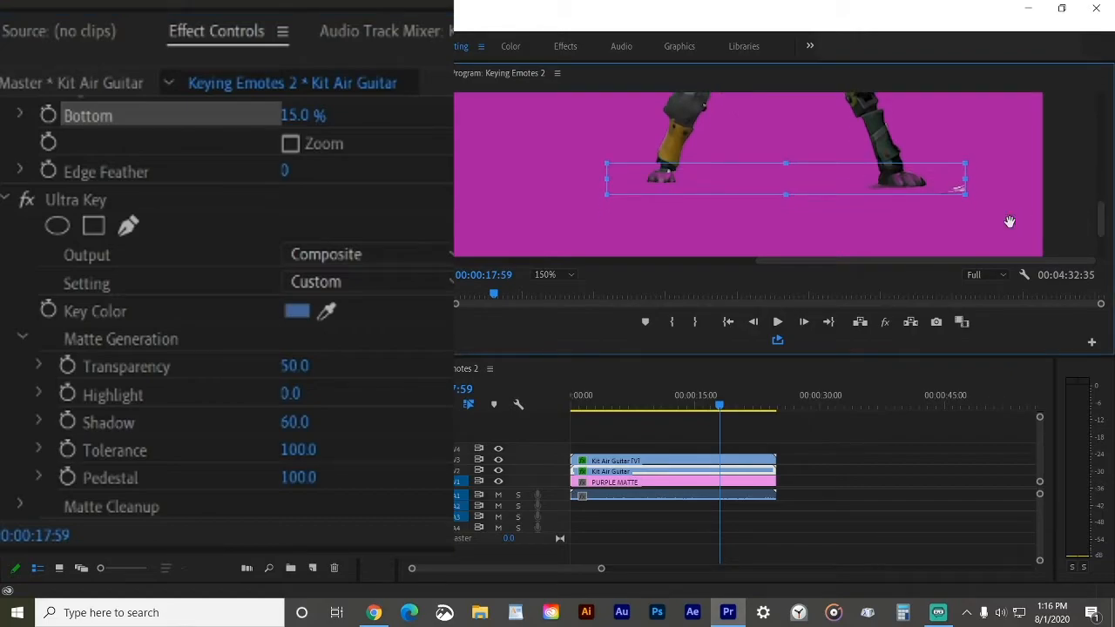
- In the V2 clip's Ultra Key Matte Cleanup, set Soften to 10 and Contrast to 100
scroll(297, 480, down, 1)
click(14, 479)
click(21, 482)
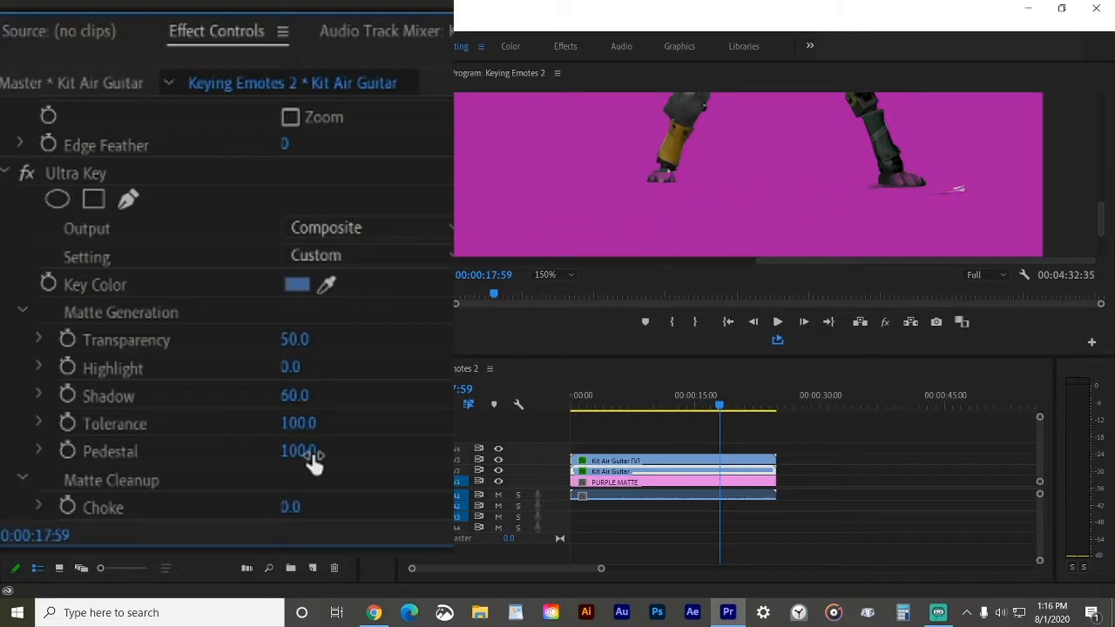
scroll(309, 456, down, 3)
scroll(300, 464, down, 2)
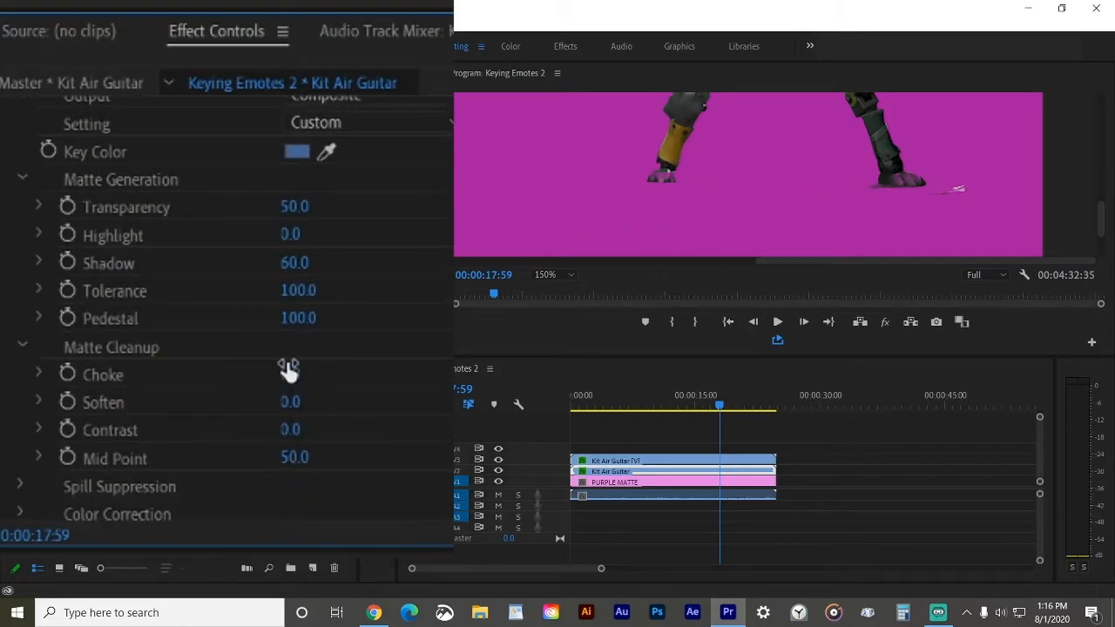
click(290, 429)
click(315, 396)
click(316, 393)
text(10)
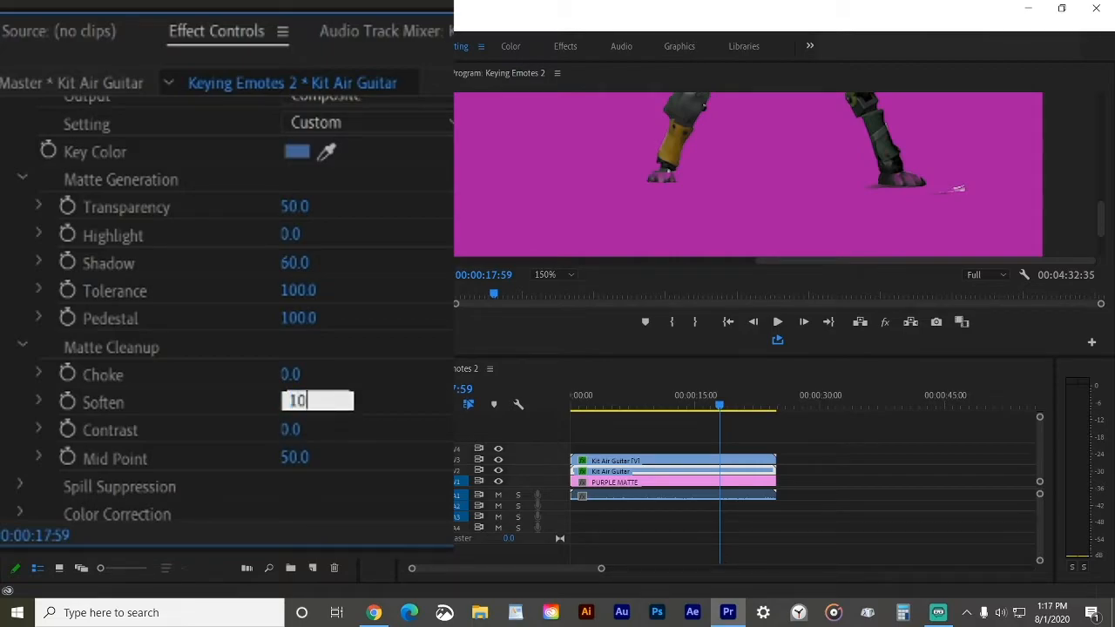
key(Tab)
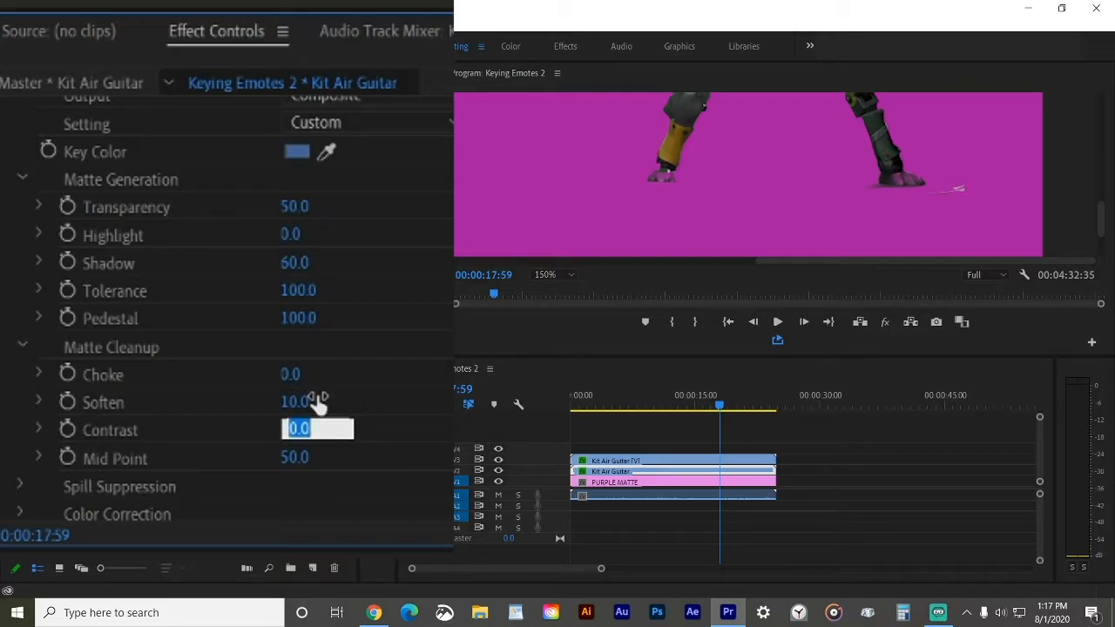
text(100)
key(Tab)
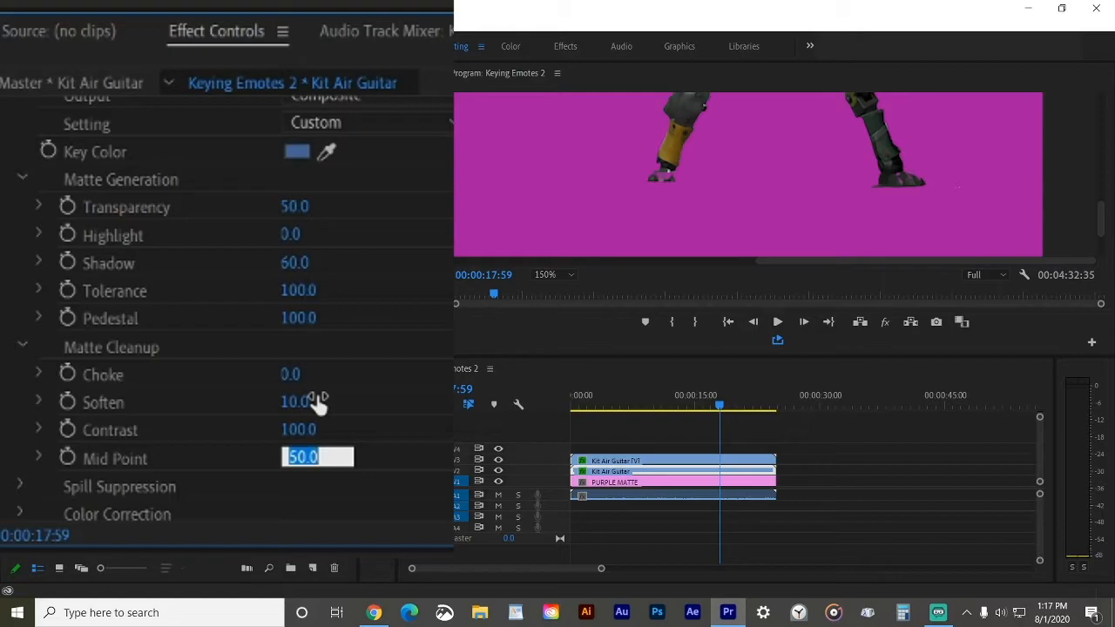
- Set the V2 clip's Matte Cleanup Mid Point to 5
click(378, 444)
drag(295, 458, 254, 457)
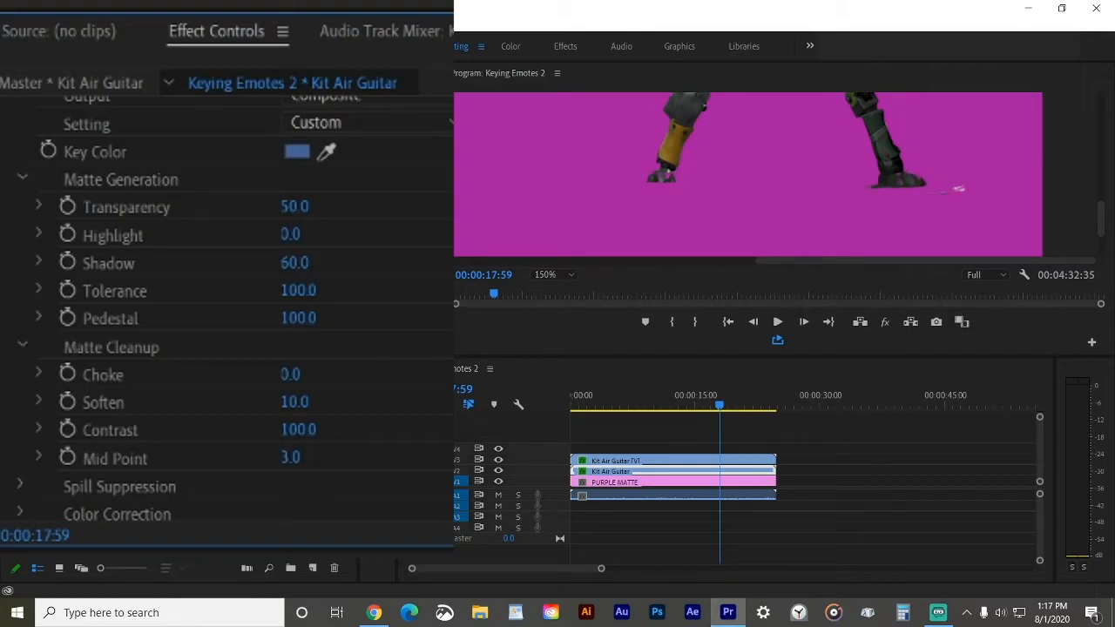
click(316, 458)
text(5)
key(Return)
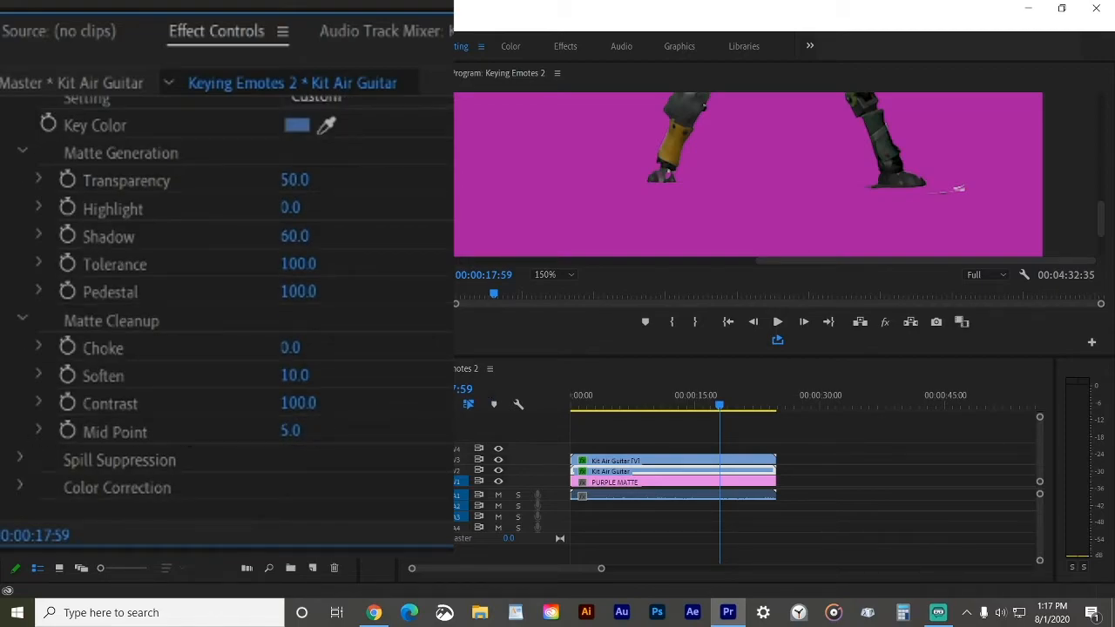
- Review the V2 clip's Spill Suppression values and try a higher Choke in its Matte Cleanup
click(23, 455)
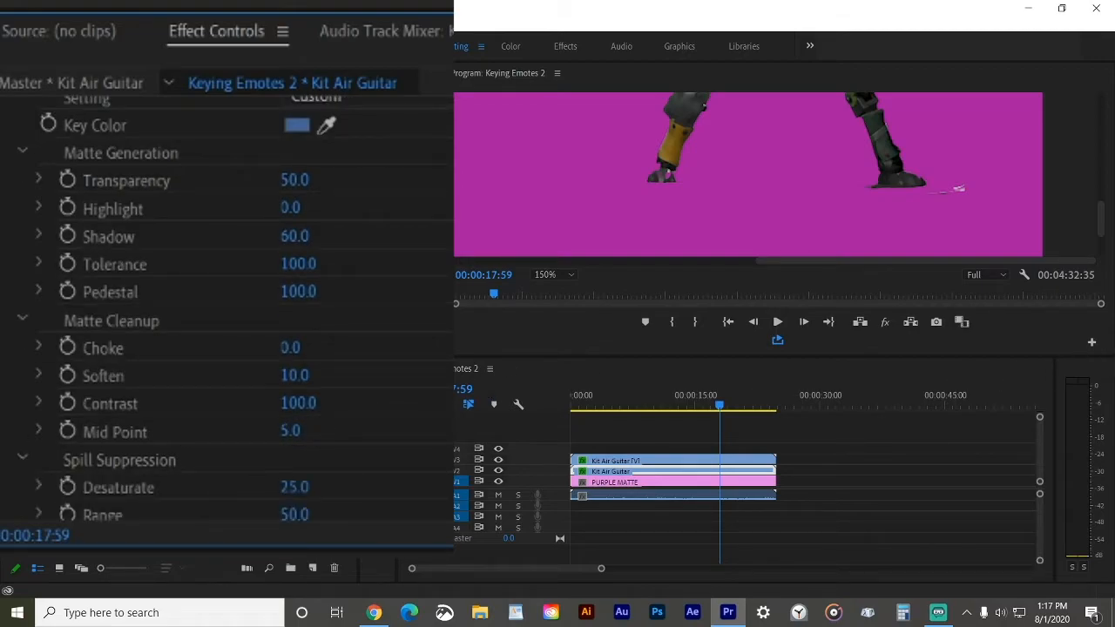
scroll(252, 344, down, 2)
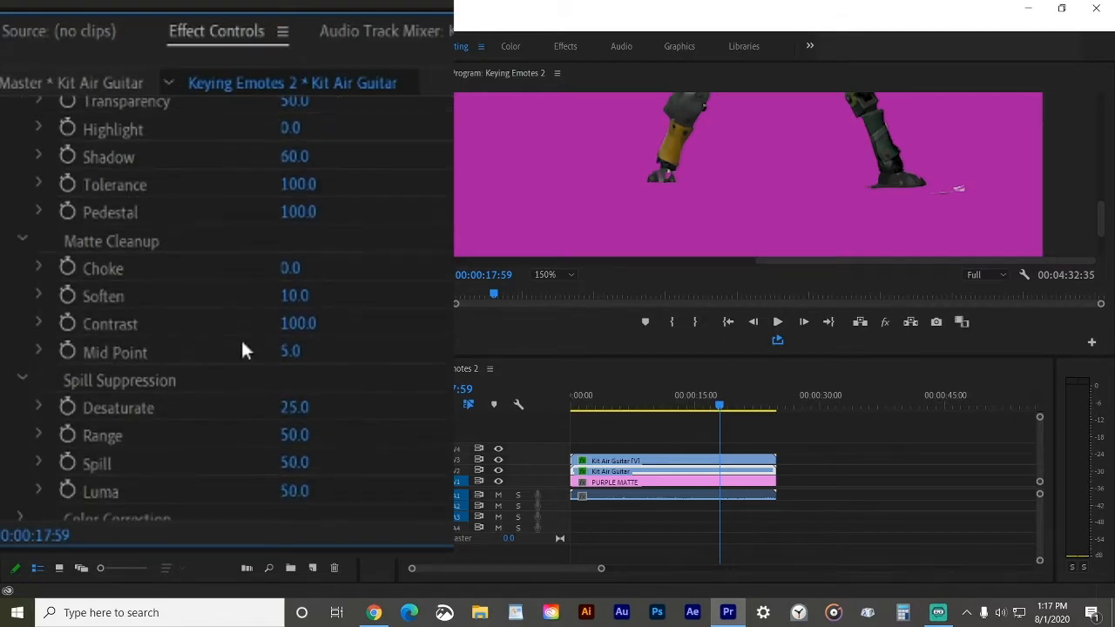
scroll(254, 353, up, 3)
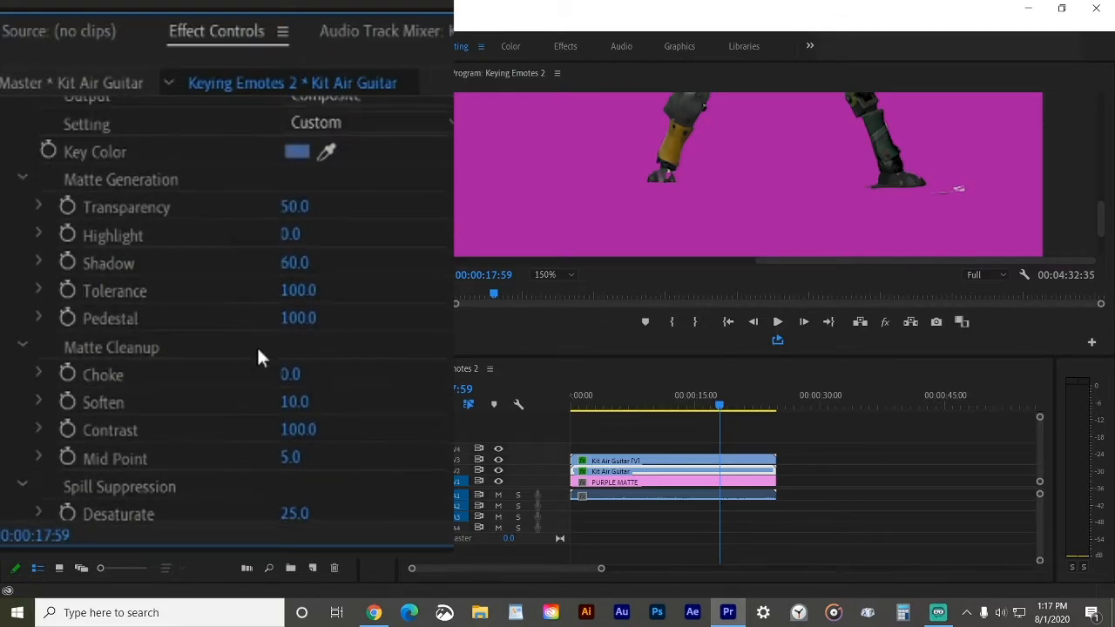
drag(289, 382, 309, 382)
- Pull the two right-end points of the V2 clip's opacity mask in close to the foot, cutting off the white platform streak
scroll(95, 262, up, 10)
click(70, 177)
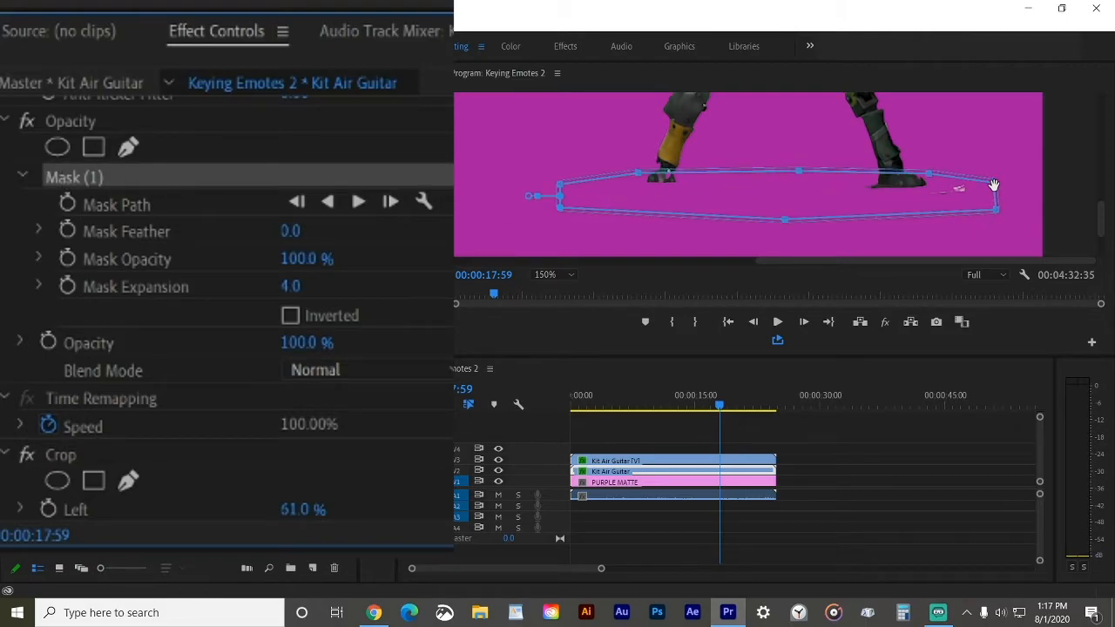
drag(994, 184, 941, 184)
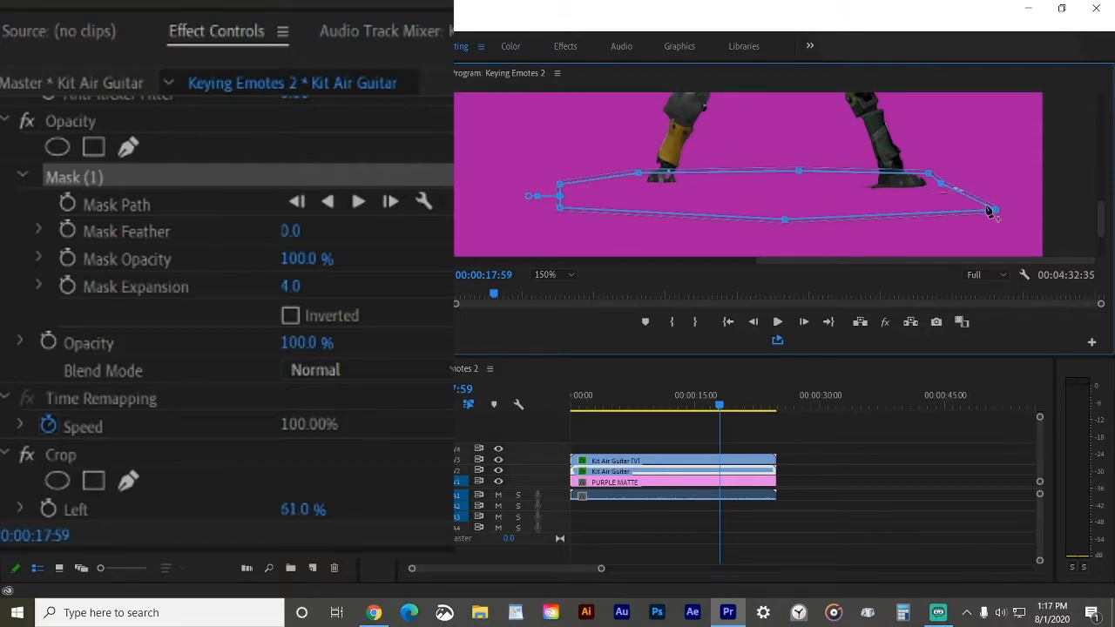
drag(994, 210, 924, 198)
- Check the masked feet at 00:00:19:18 and play the sequence through to the end of the clips
click(720, 405)
mouse_move(720, 405)
mouse_down()
mouse_move(647, 405)
mouse_move(731, 407)
mouse_up()
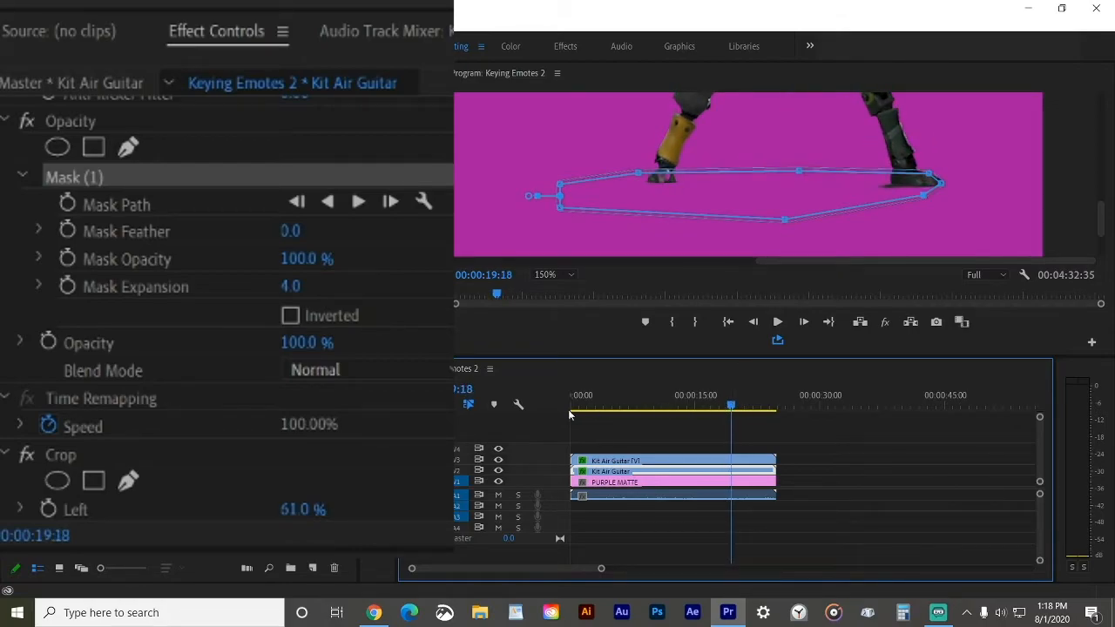
click(130, 455)
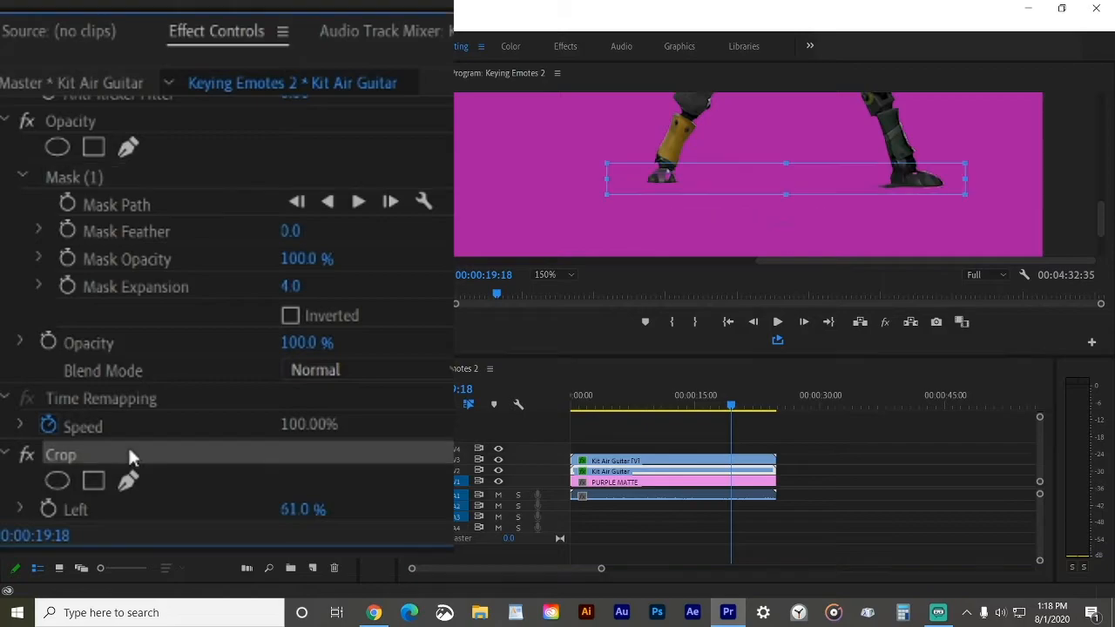
key(space)
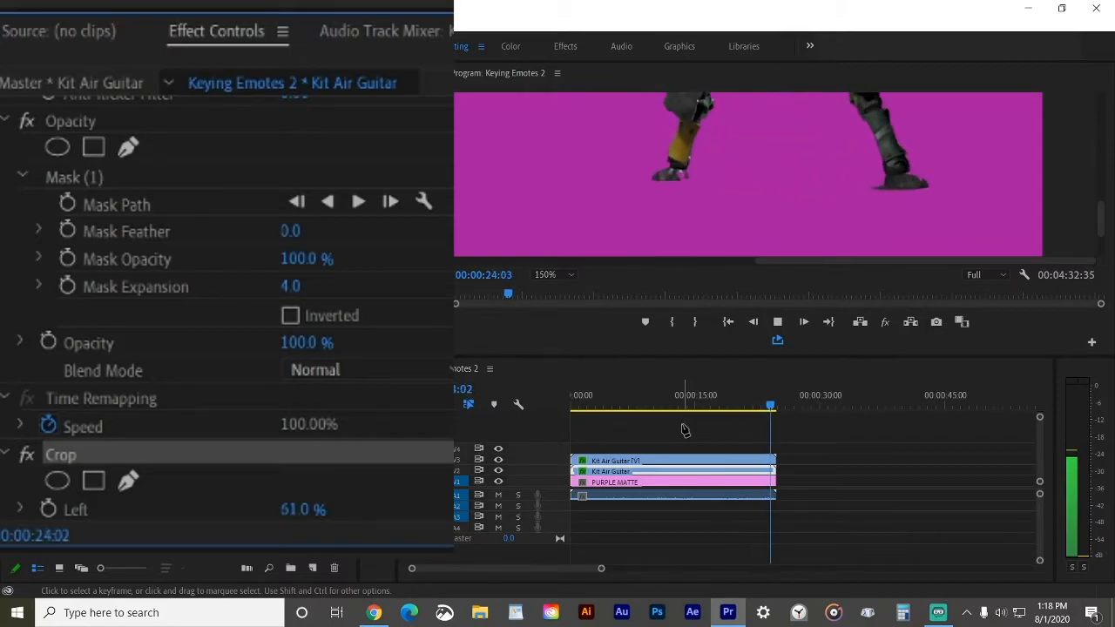
click(649, 376)
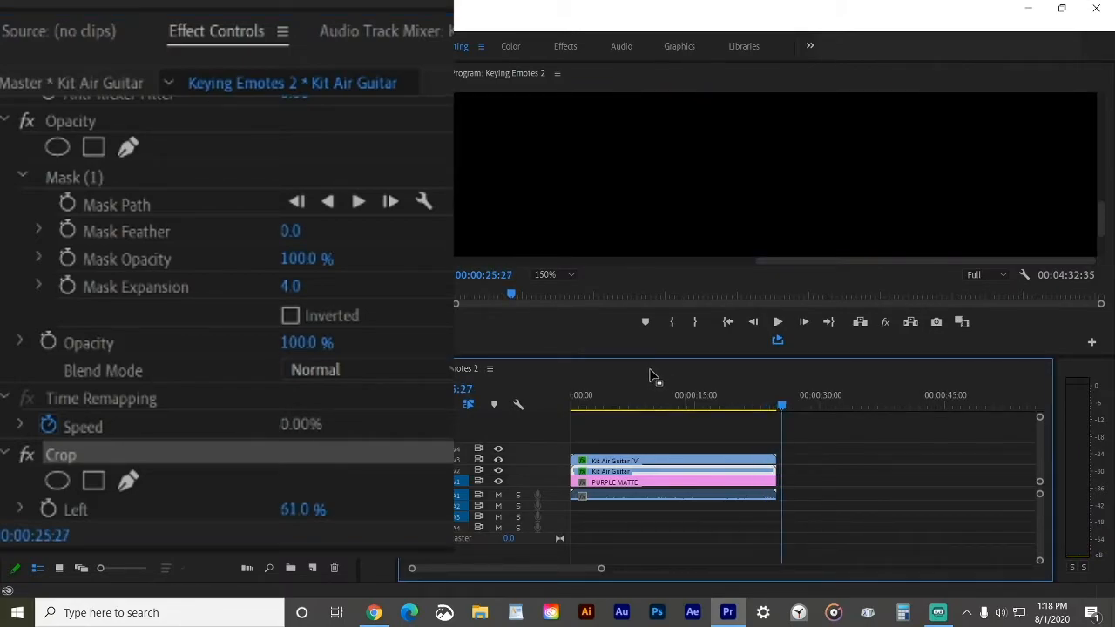
- Fit the whole frame in the preview and play the sequence from the start to 00:00:04:42
key(Home)
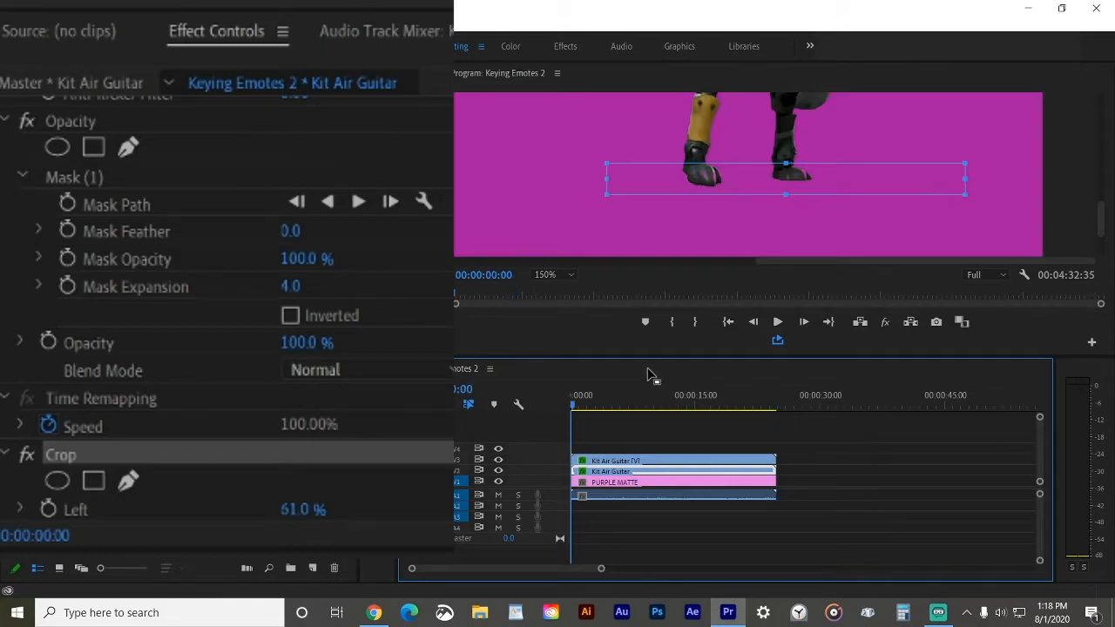
click(544, 275)
click(546, 291)
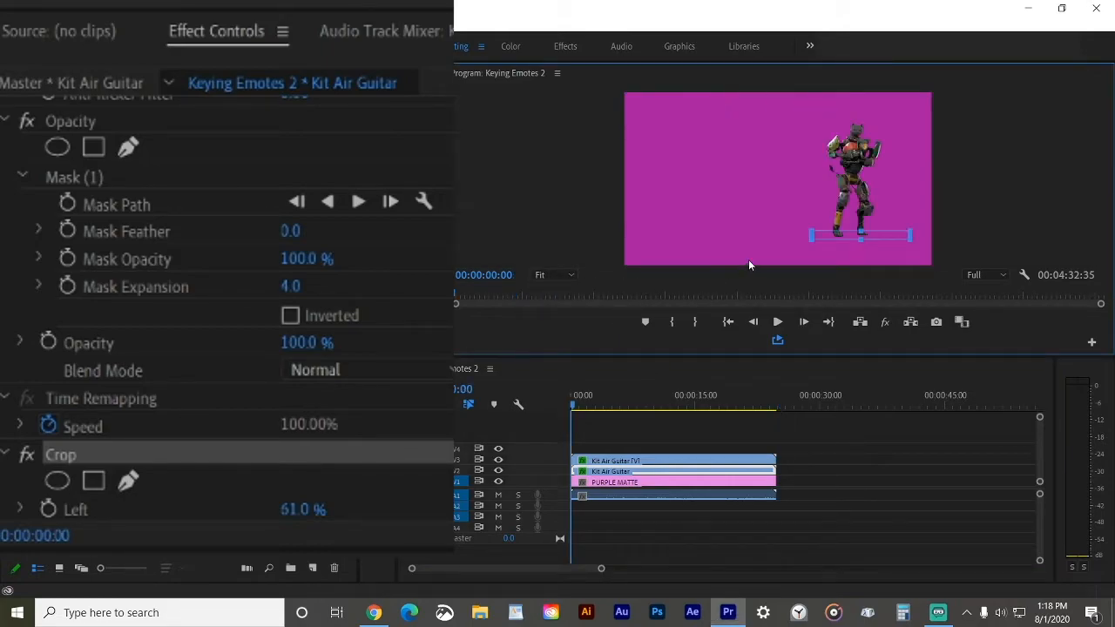
key(space)
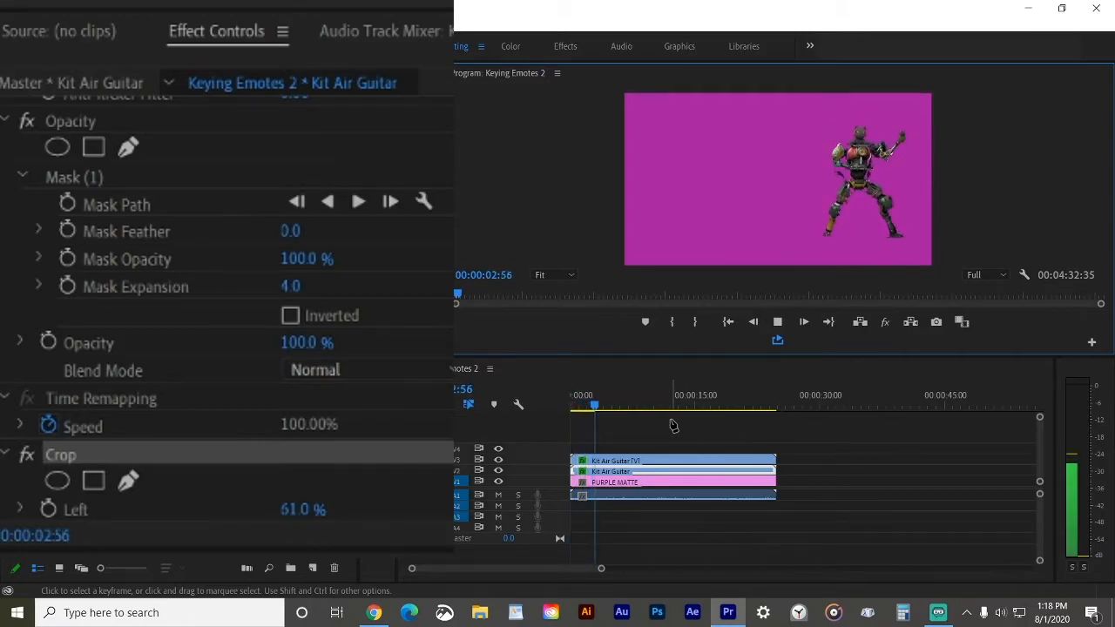
key(space)
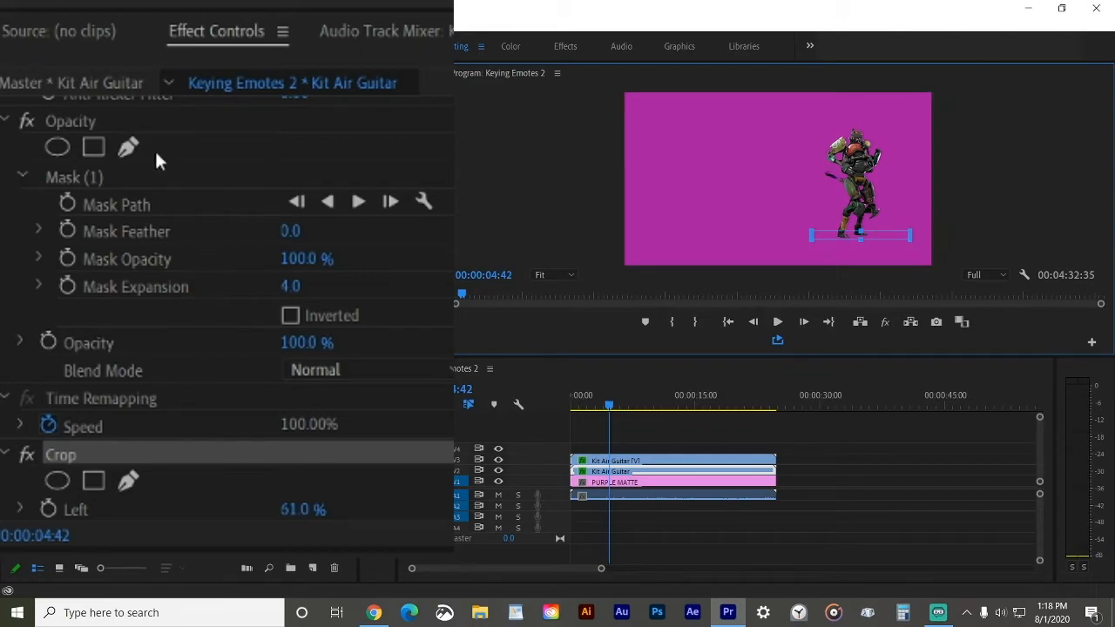
- Inspect the character's upper body and floating tail at 100% zoom, checking frames 00:00:09:51 and 00:00:09:31
click(672, 446)
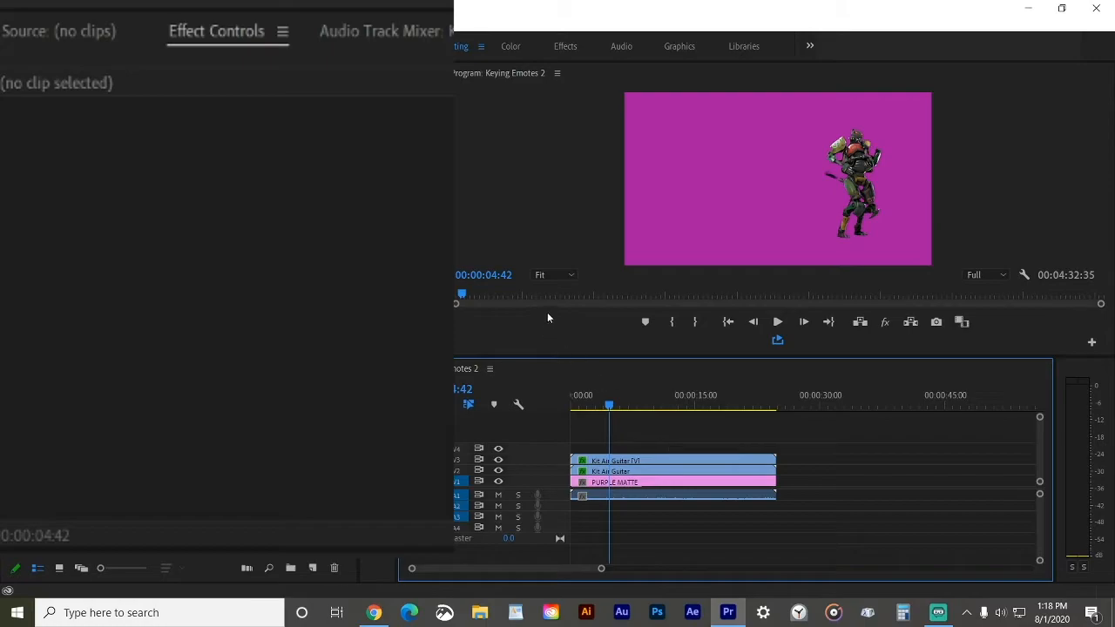
click(545, 275)
click(562, 372)
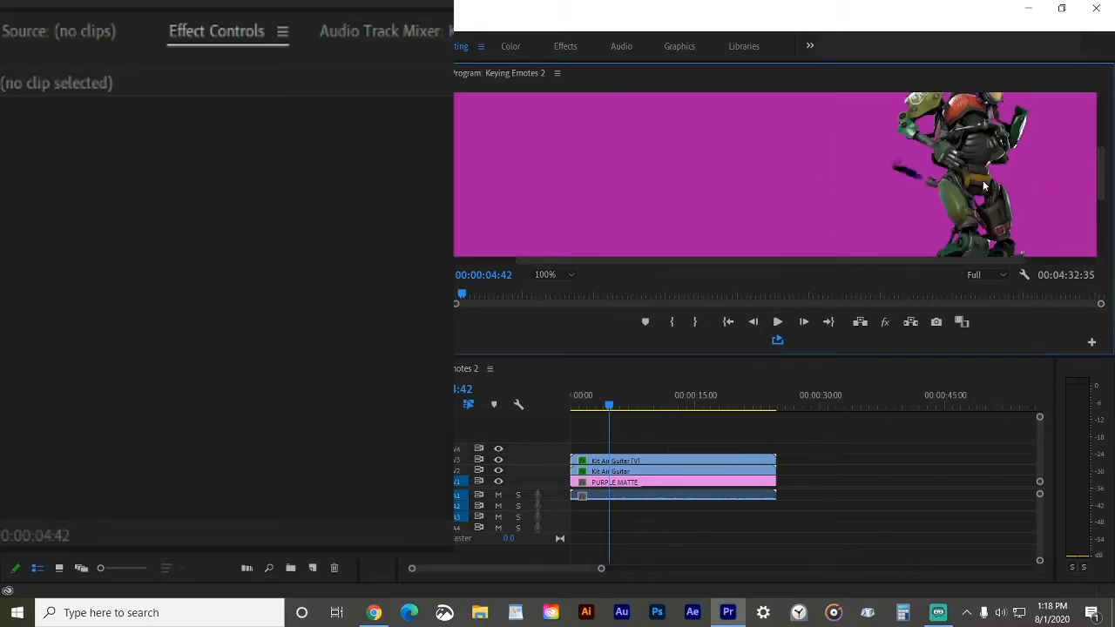
drag(965, 180, 749, 187)
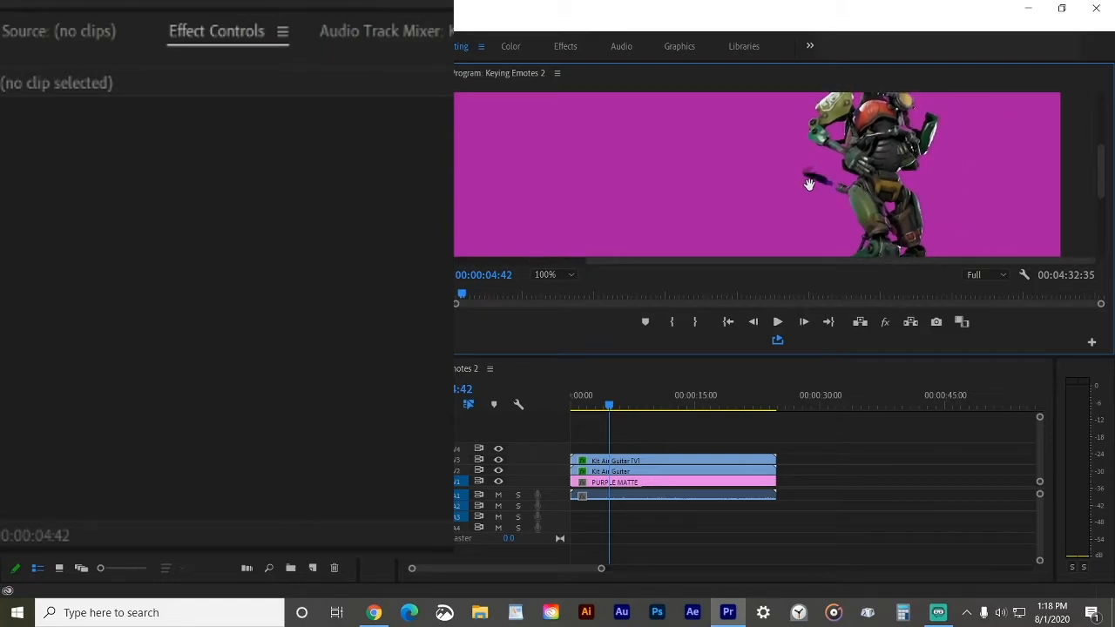
drag(611, 402, 654, 409)
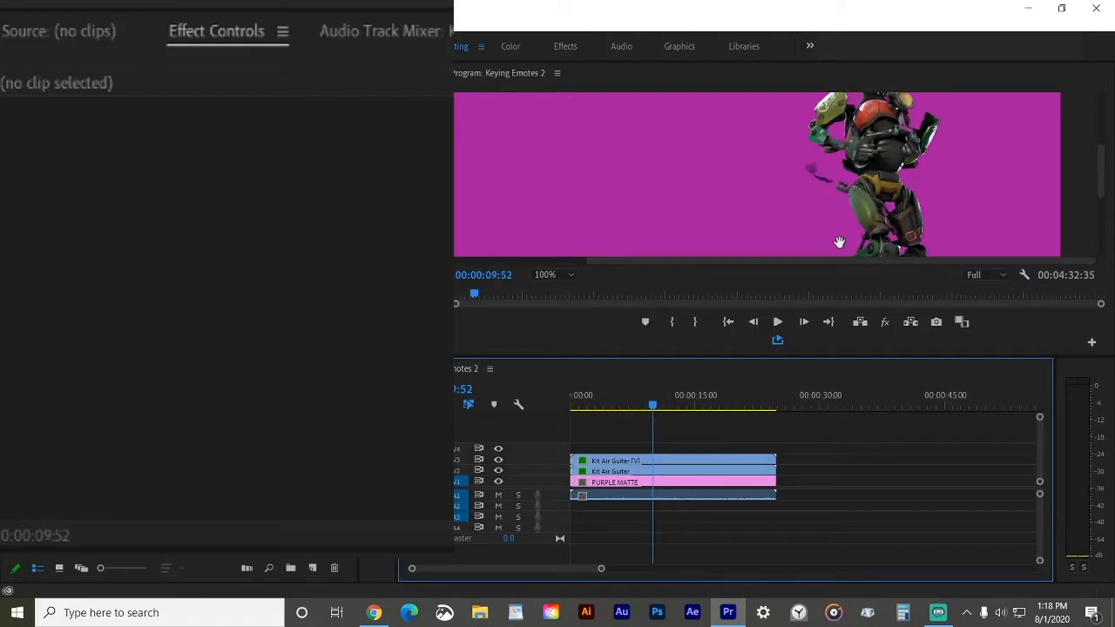
key(Left)
drag(1101, 187, 1101, 172)
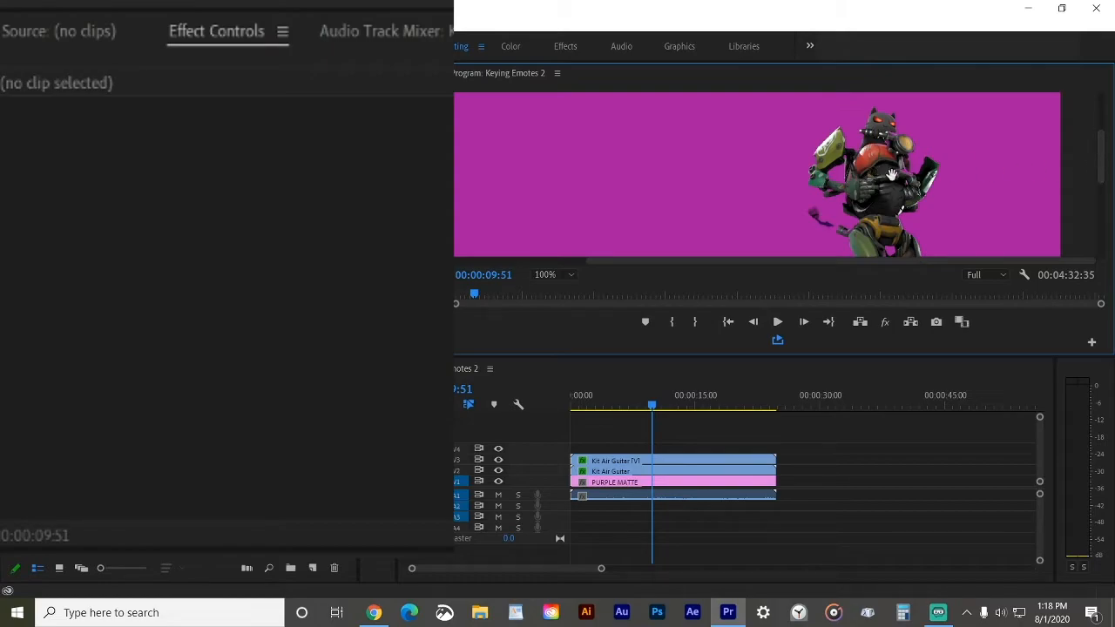
mouse_move(649, 406)
mouse_down()
mouse_move(634, 406)
mouse_move(649, 407)
mouse_up()
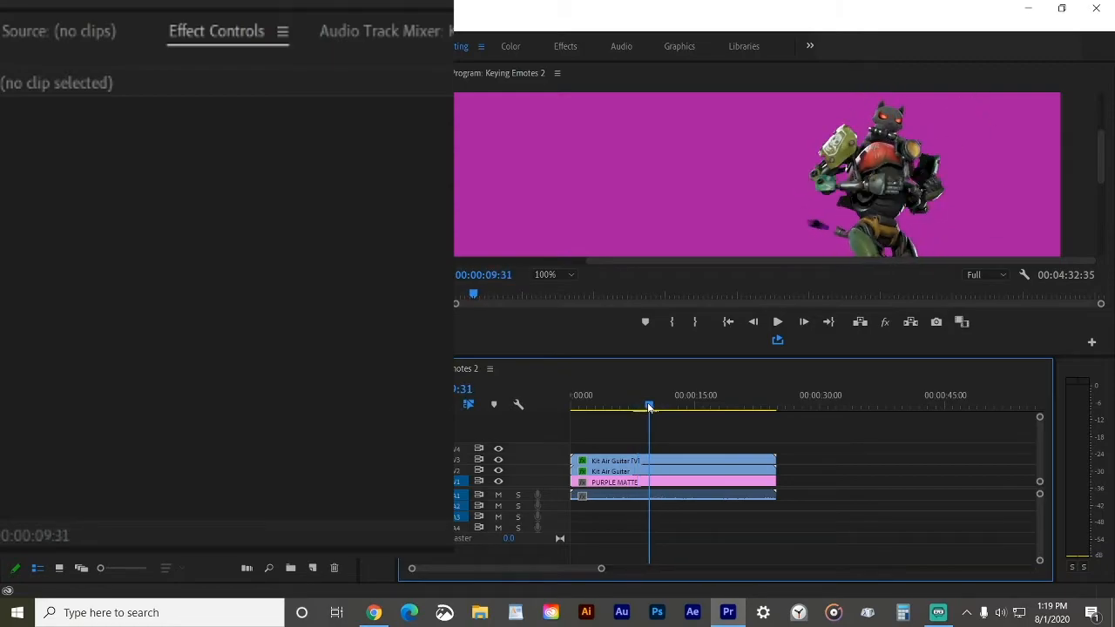
- Set the V3 Kit Air Guitar [V] clip's Ultra Key Matte Generation Transparency to 29
click(612, 464)
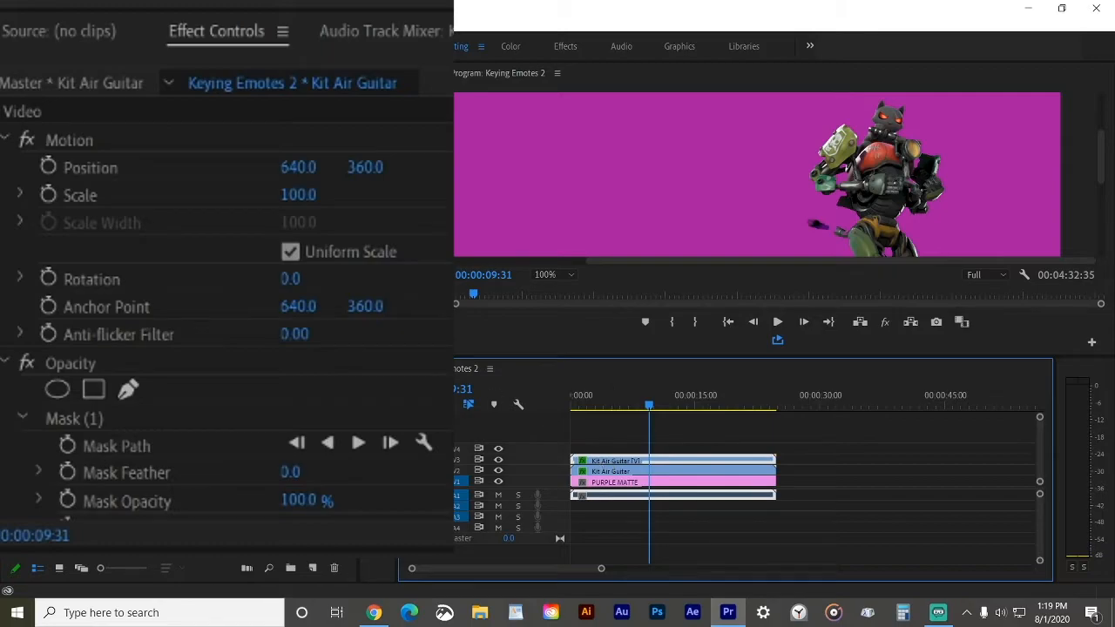
scroll(440, 371, down, 5)
scroll(244, 327, down, 10)
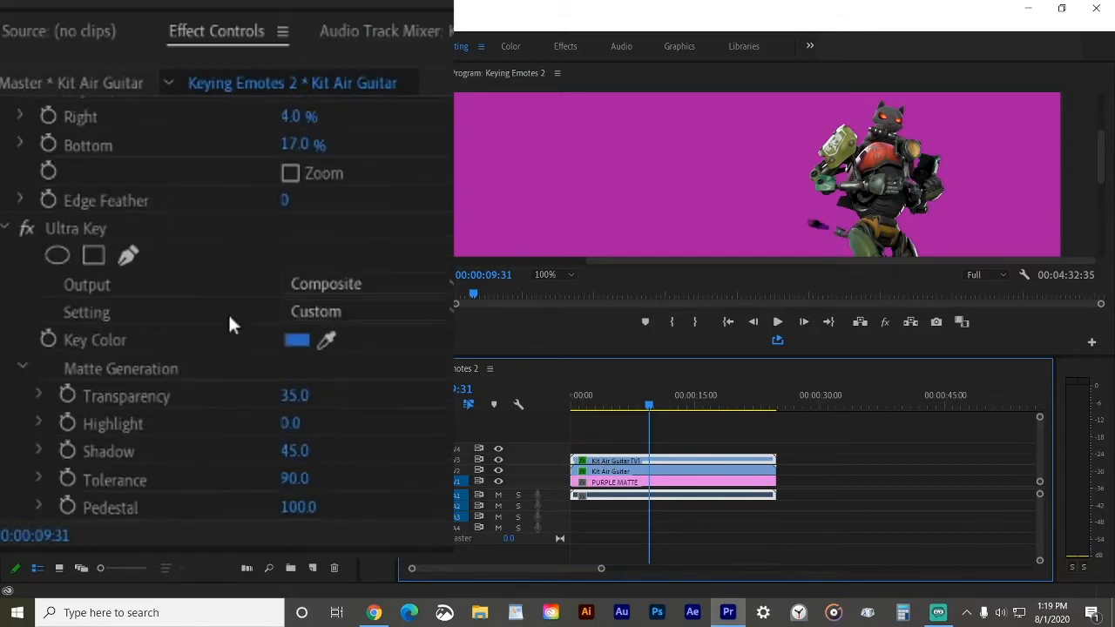
scroll(230, 324, down, 2)
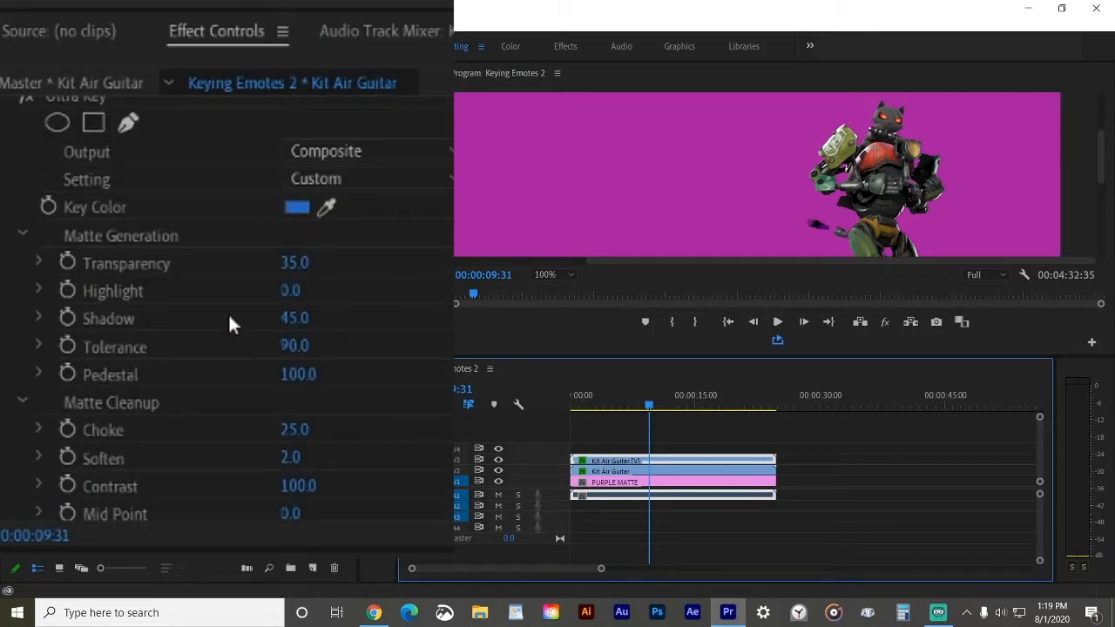
click(296, 262)
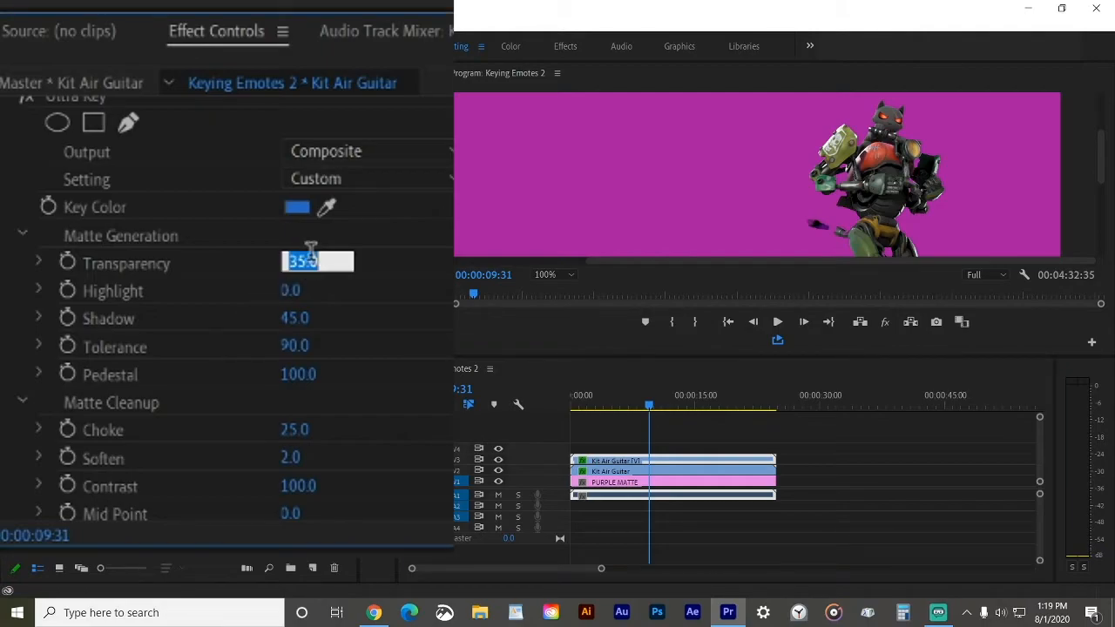
key(Up)
key(Down)
key(Down)
key(Down)
key(Down)
key(Down)
key(Down)
key(Down)
key(Down)
key(Down)
key(Up)
key(Up)
key(Up)
key(Return)
- Check the character's feet at 100% zoom and set the V2 Kit Air Guitar clip's Ultra Key Transparency to 44
key(h)
drag(752, 187, 749, 39)
scroll(357, 390, down, 5)
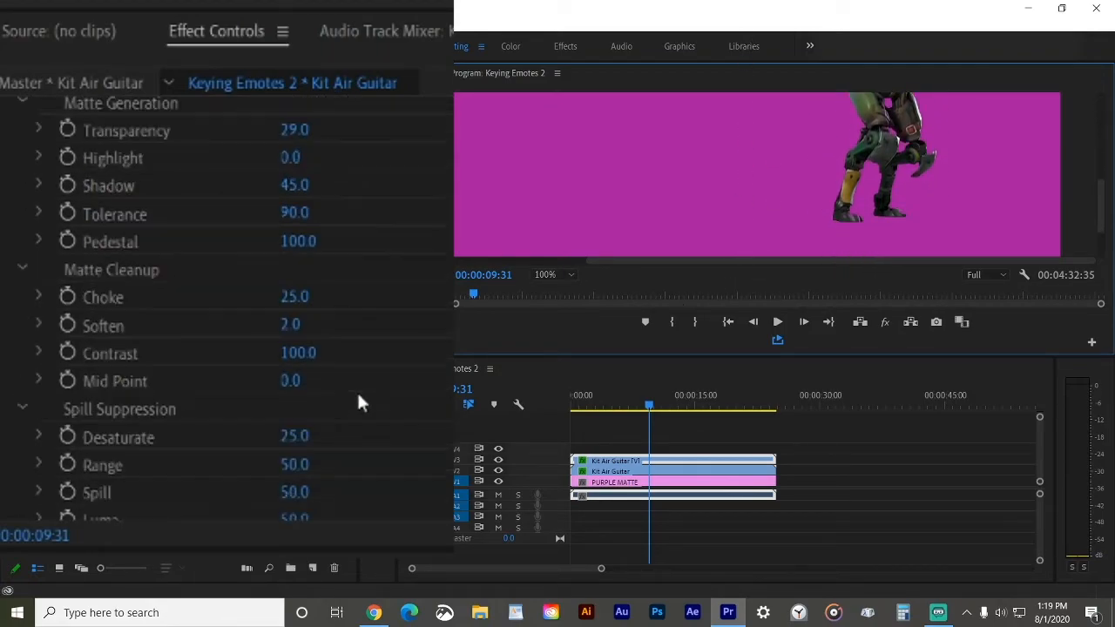
click(736, 472)
scroll(334, 335, down, 3)
scroll(333, 334, down, 1)
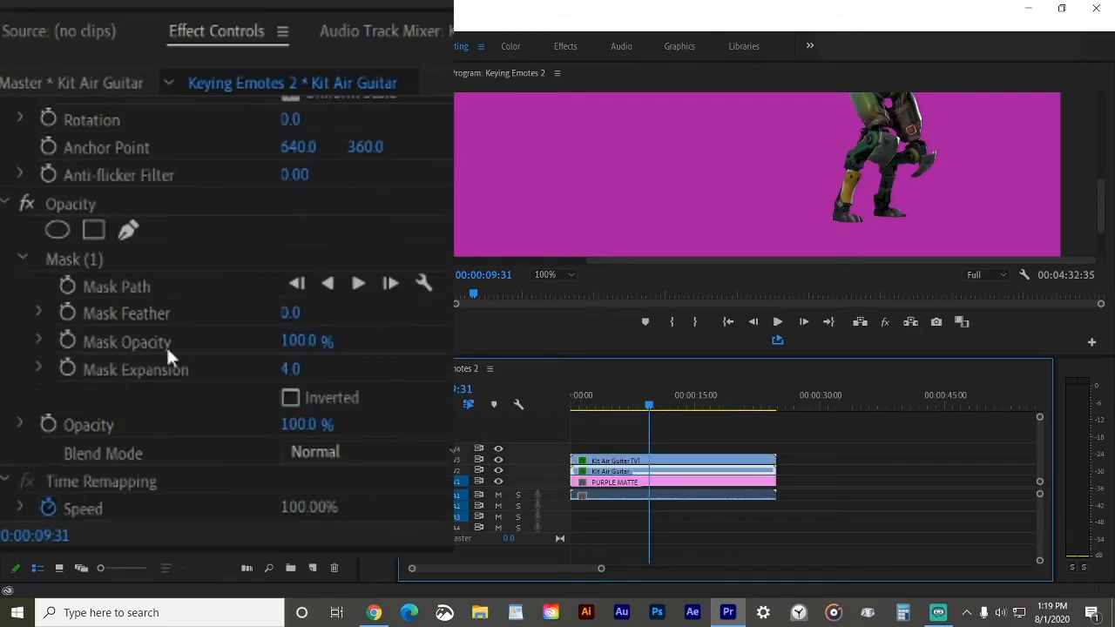
scroll(73, 282, down, 10)
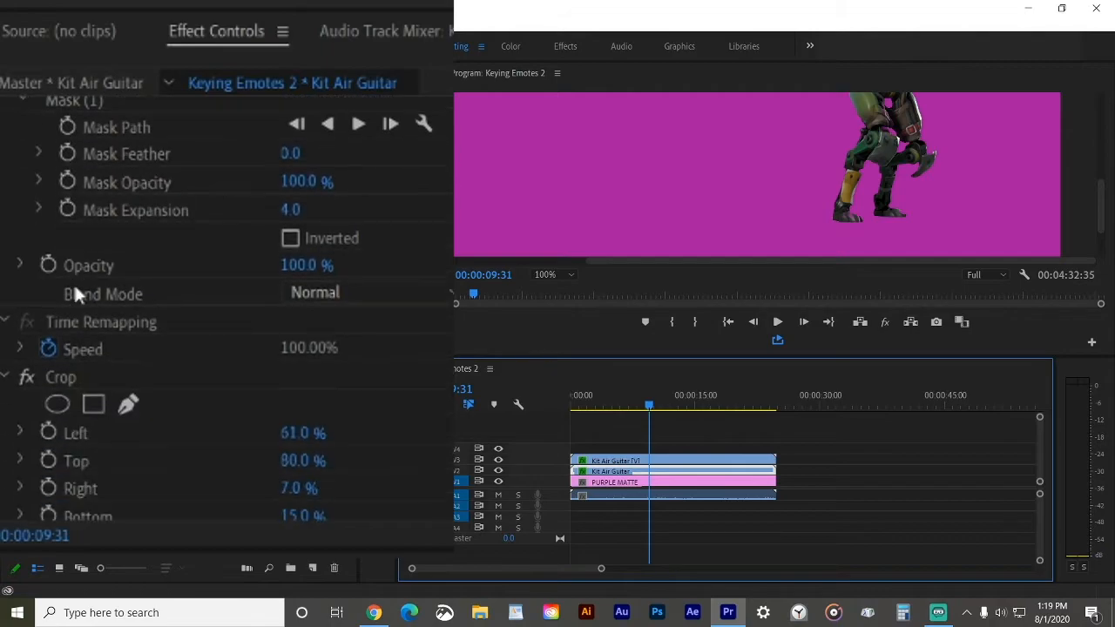
click(316, 340)
key(Up)
key(Up)
key(Up)
key(Up)
key(Up)
key(Up)
key(Up)
key(Up)
key(Up)
key(Up)
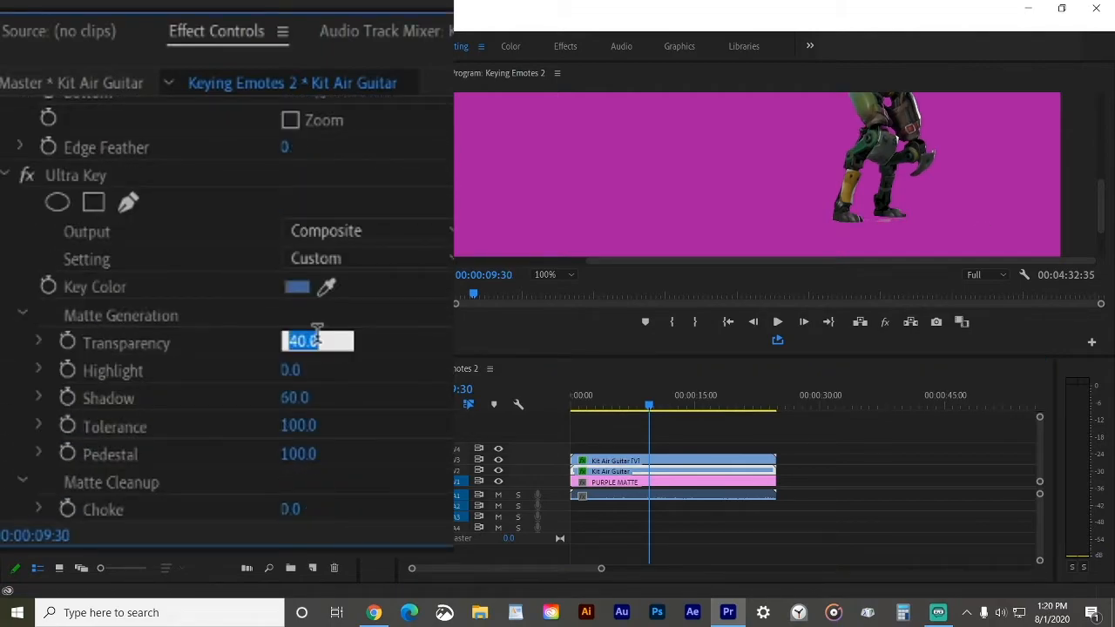
key(Down)
key(Up)
key(Up)
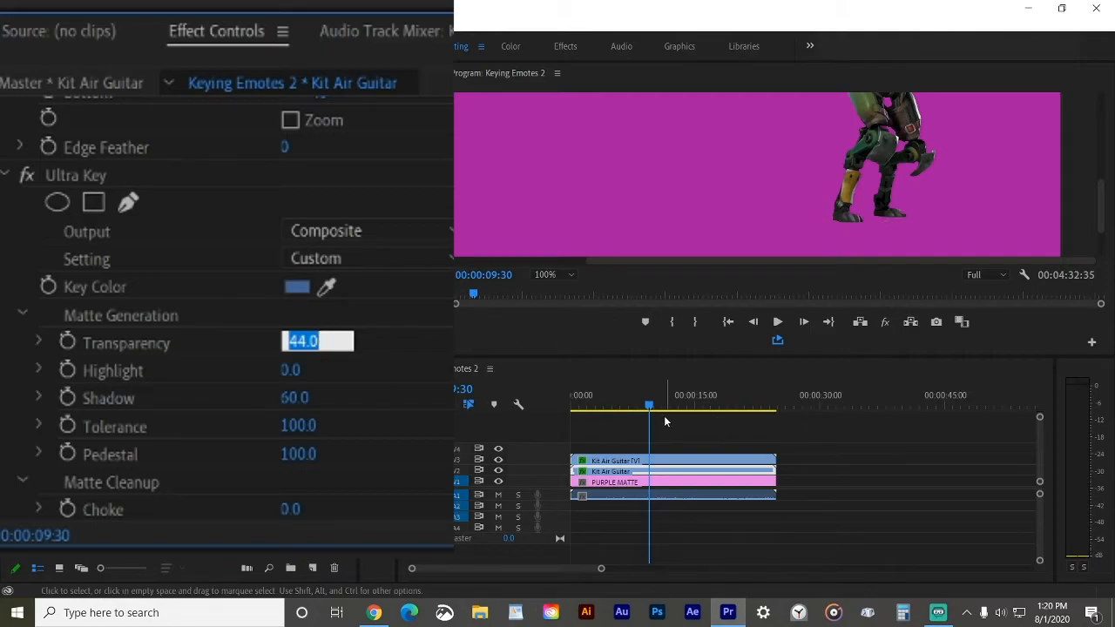
- Inspect the keyed character's edges at 00:00:10:50 and 00:00:18:10 at 100% zoom
click(646, 401)
mouse_move(645, 402)
mouse_down()
mouse_move(681, 401)
mouse_move(662, 396)
mouse_up()
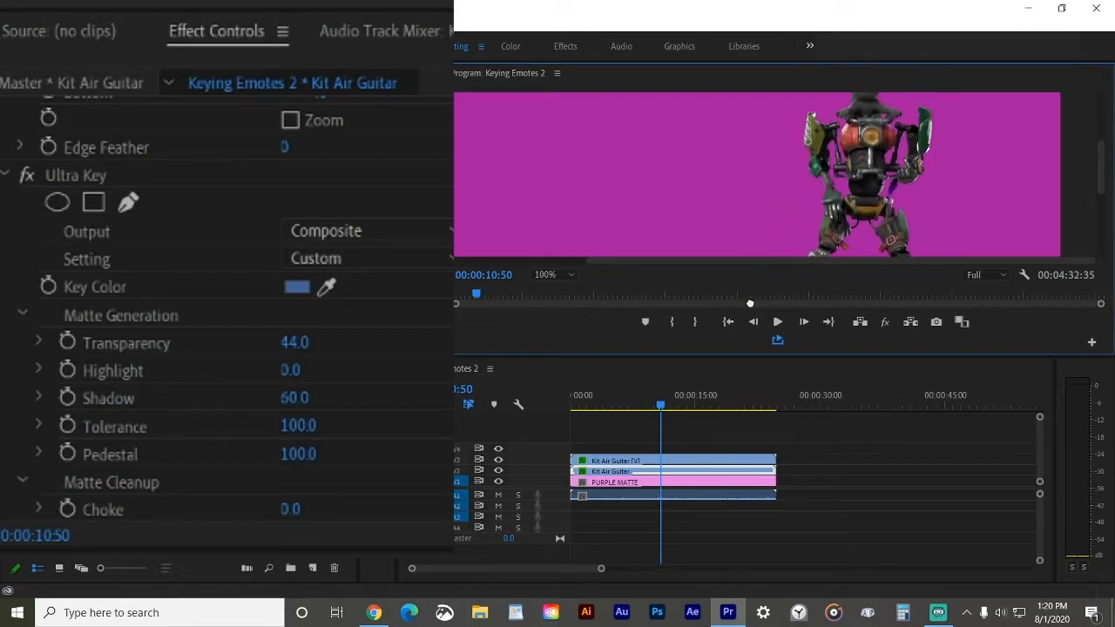
click(660, 409)
drag(661, 410, 722, 409)
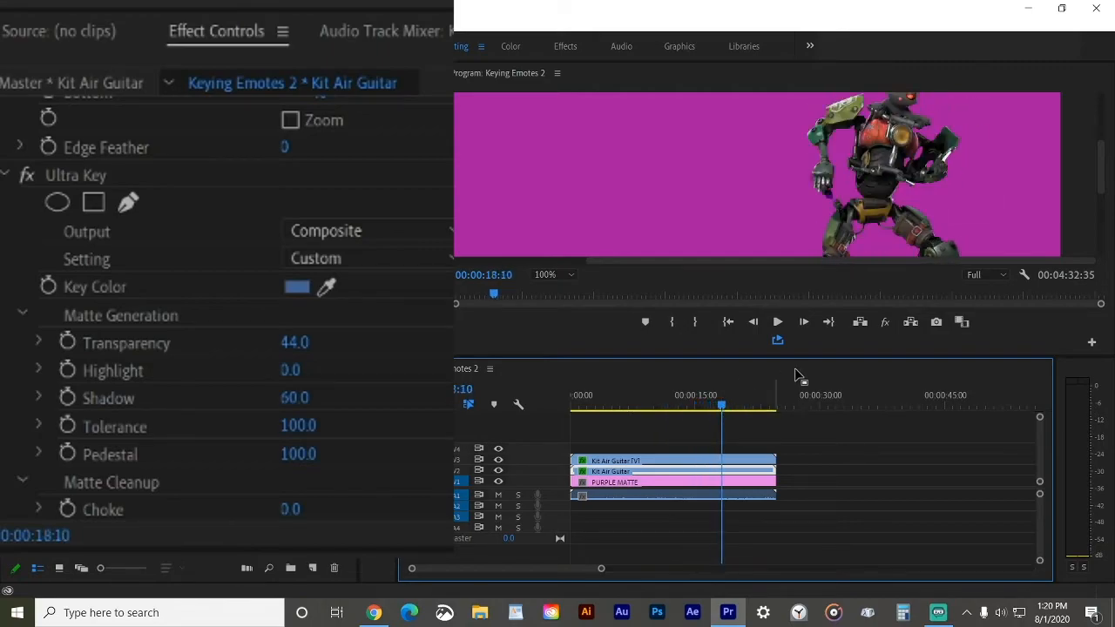
- Fit the whole frame in the preview and hide the V1 track holding the purple matte
click(568, 280)
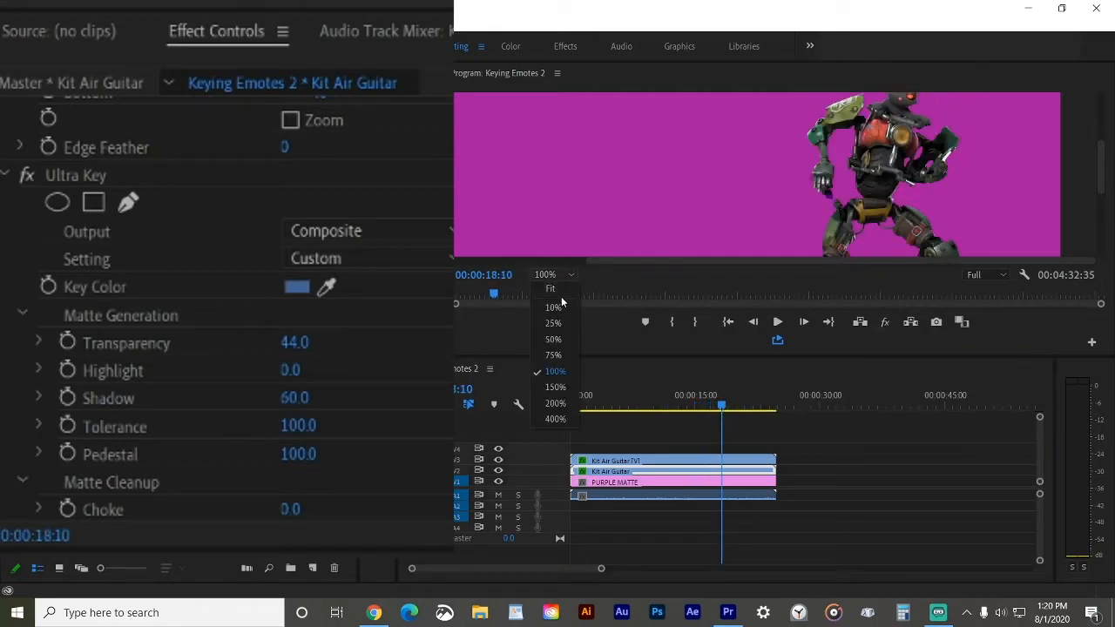
click(559, 292)
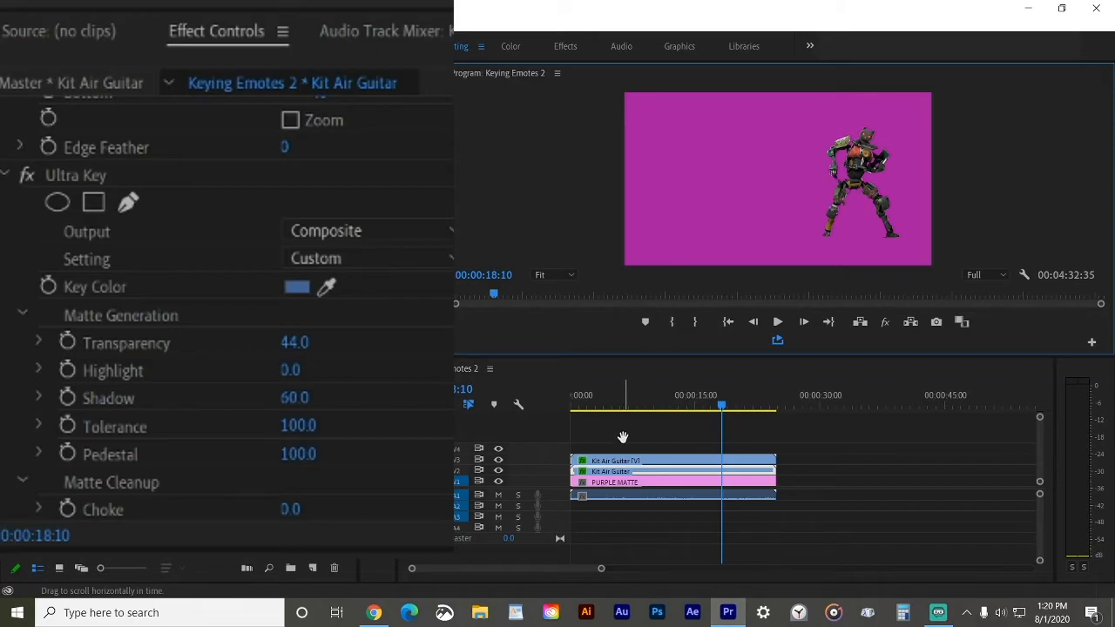
click(499, 480)
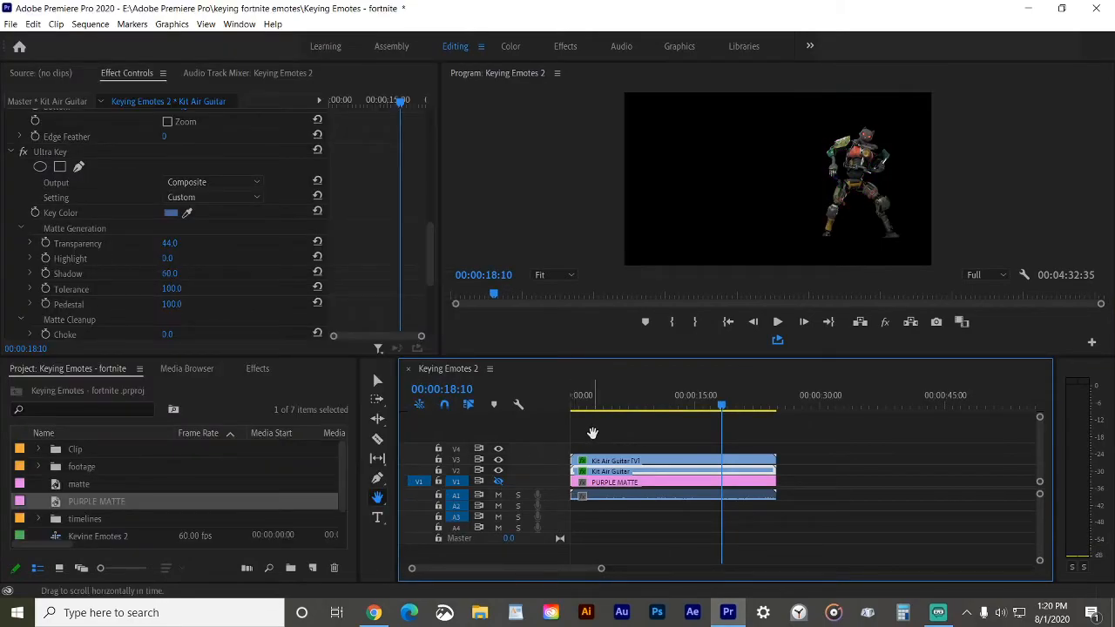
- Nest all the timeline clips as KIT ROCKING OUT NEST and move the nested clip up to track V2
key(v)
drag(599, 433, 647, 487)
right_click(647, 486)
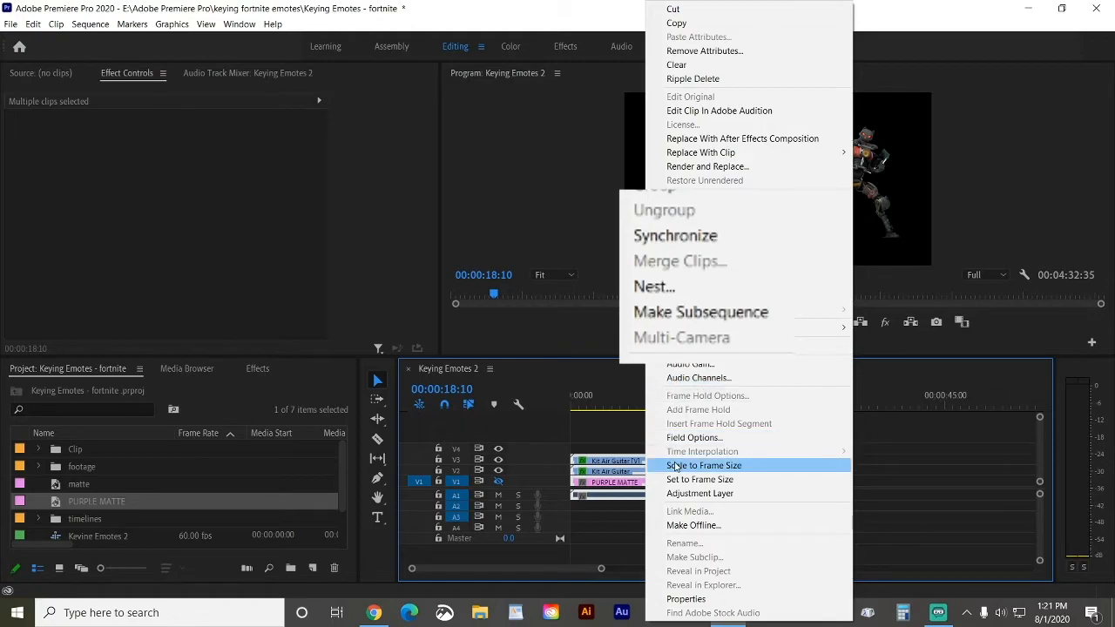
click(701, 296)
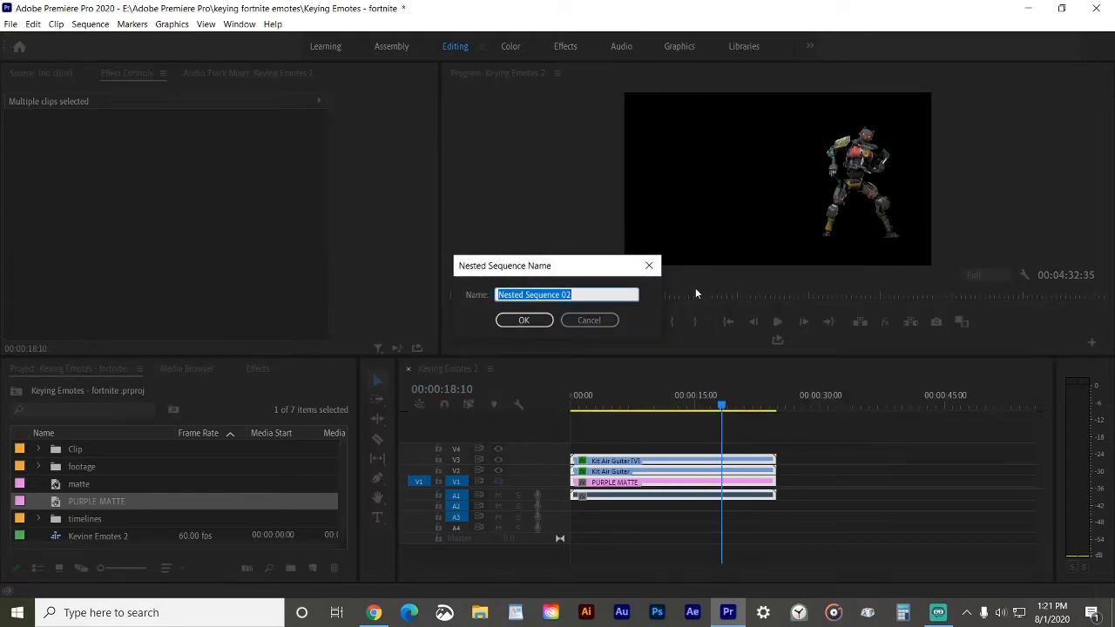
text(KIT ROCK)
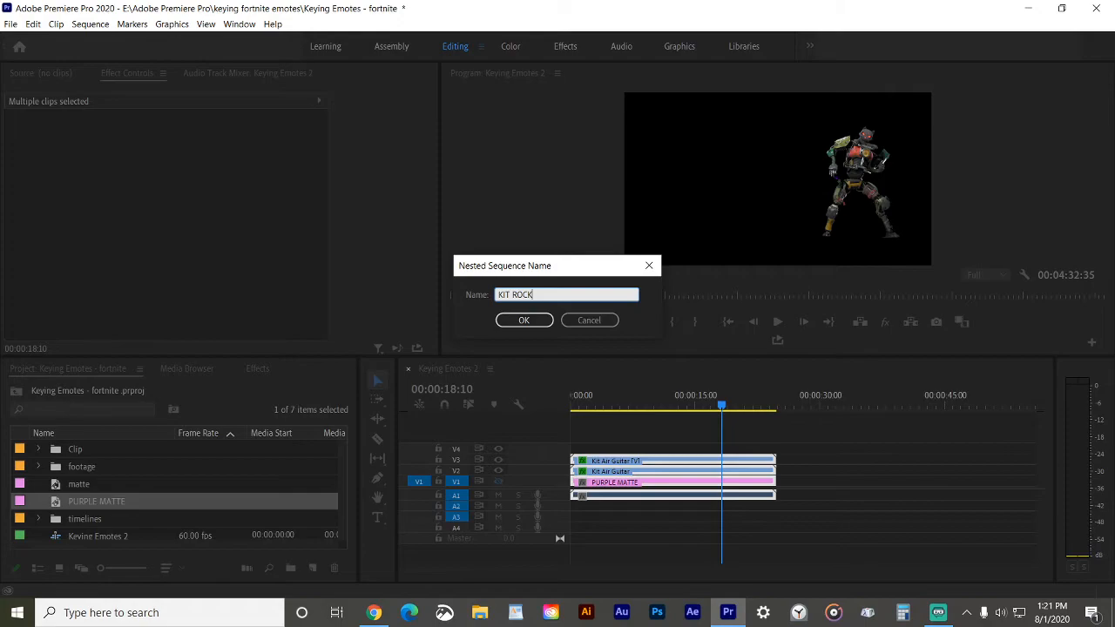
text(INF)
text( OUT NEST)
click(523, 320)
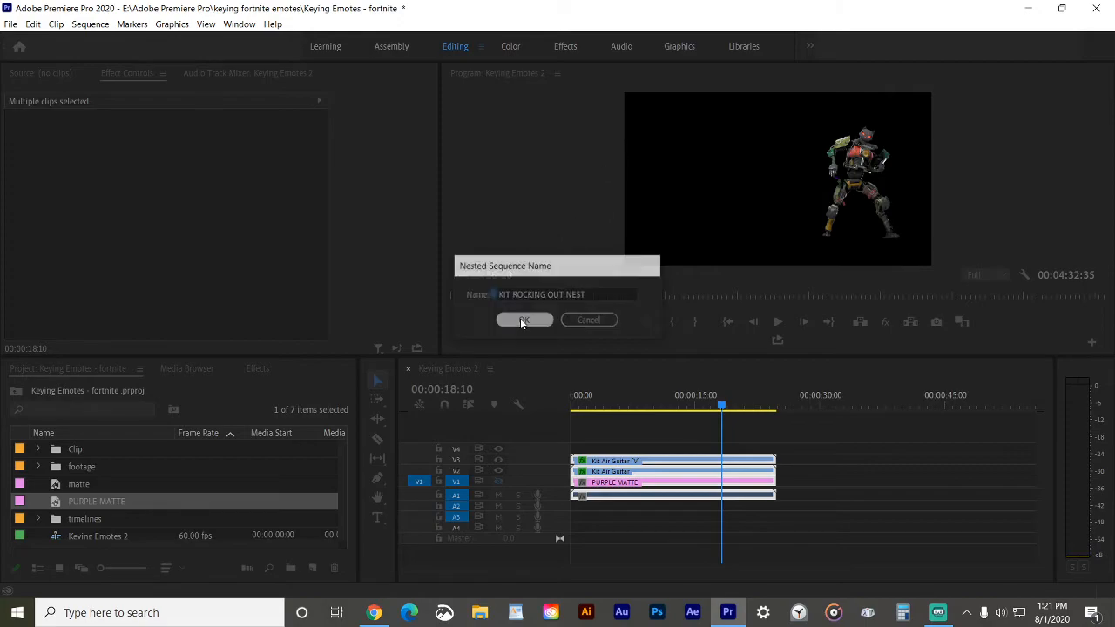
drag(603, 485, 603, 474)
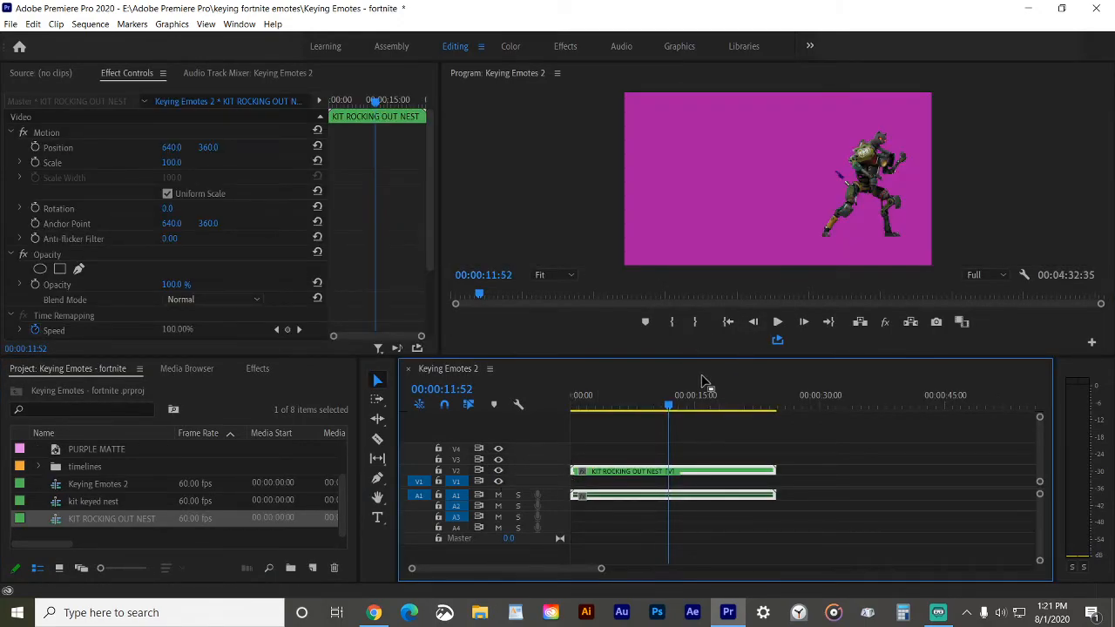
- Hide the PURPLE MATTE track V1 inside the KIT ROCKING OUT NEST sequence and check the result in Keying Emotes 2
mouse_move(667, 411)
mouse_down()
mouse_move(638, 412)
mouse_move(655, 412)
mouse_up()
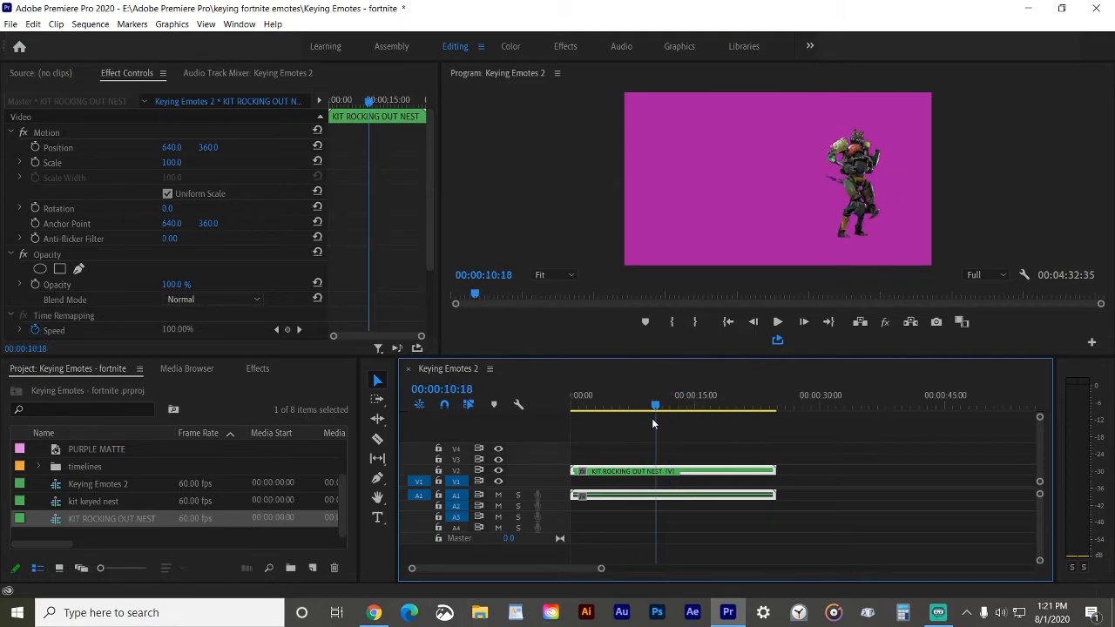
double_click(636, 470)
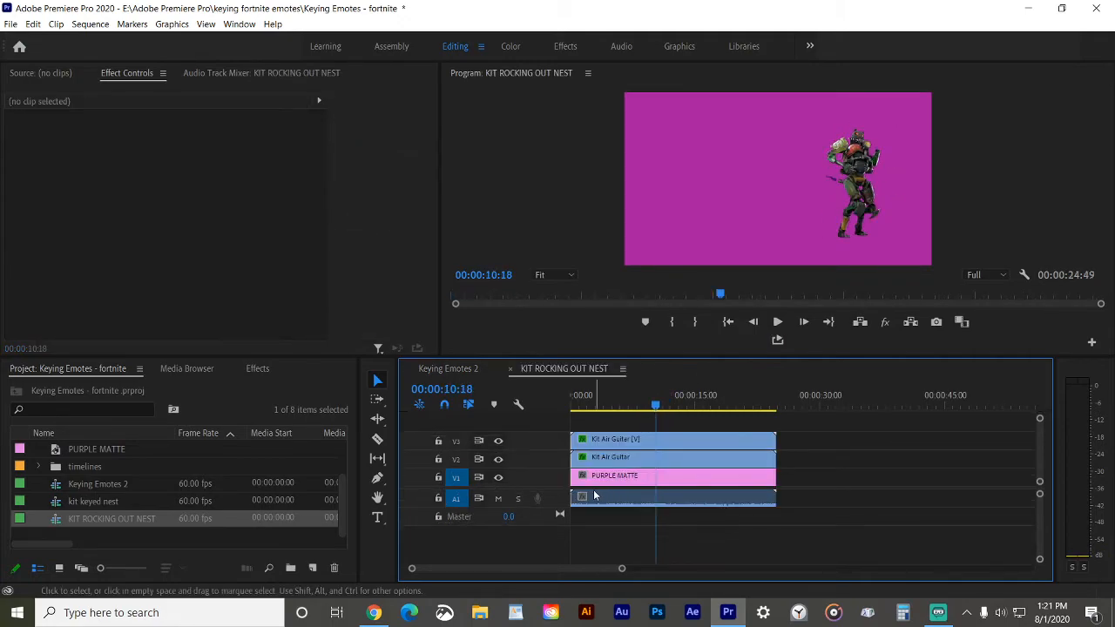
click(499, 477)
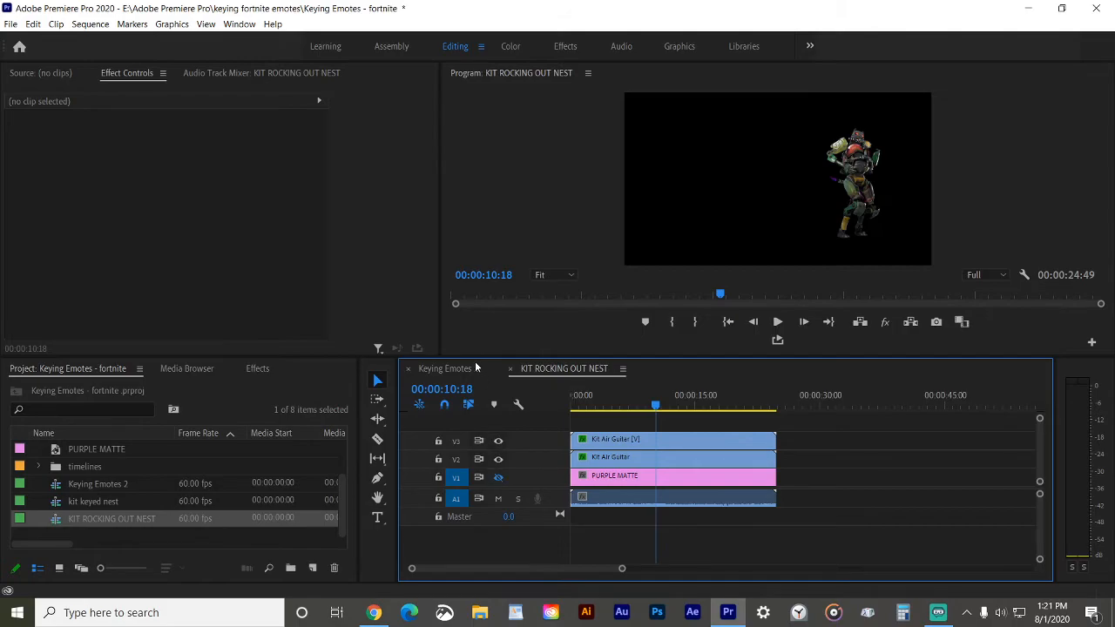
click(460, 375)
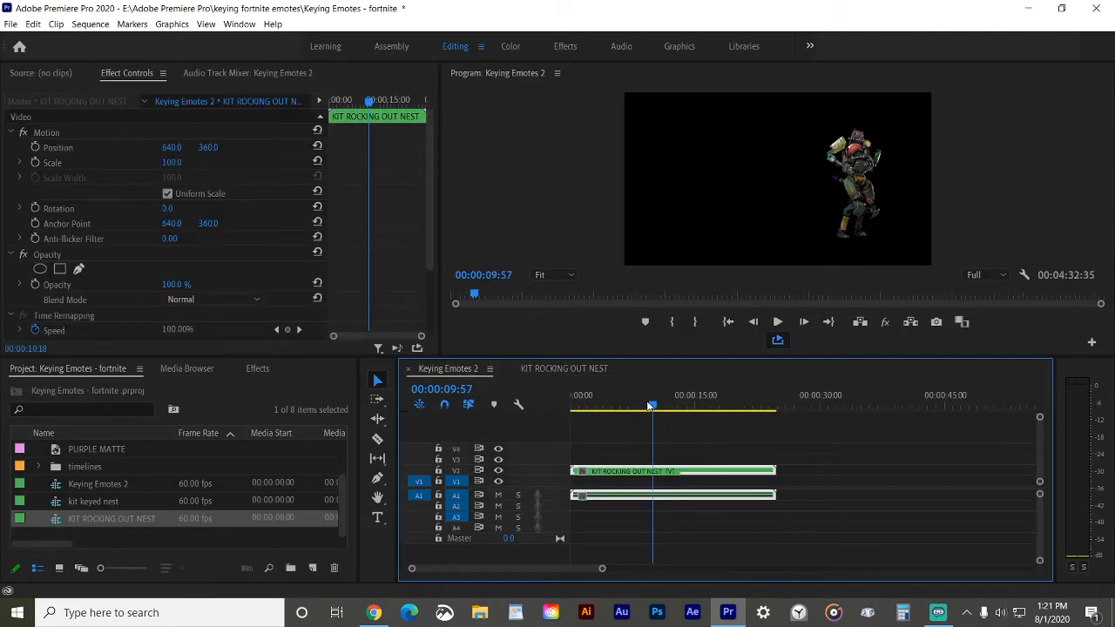
drag(654, 406, 637, 407)
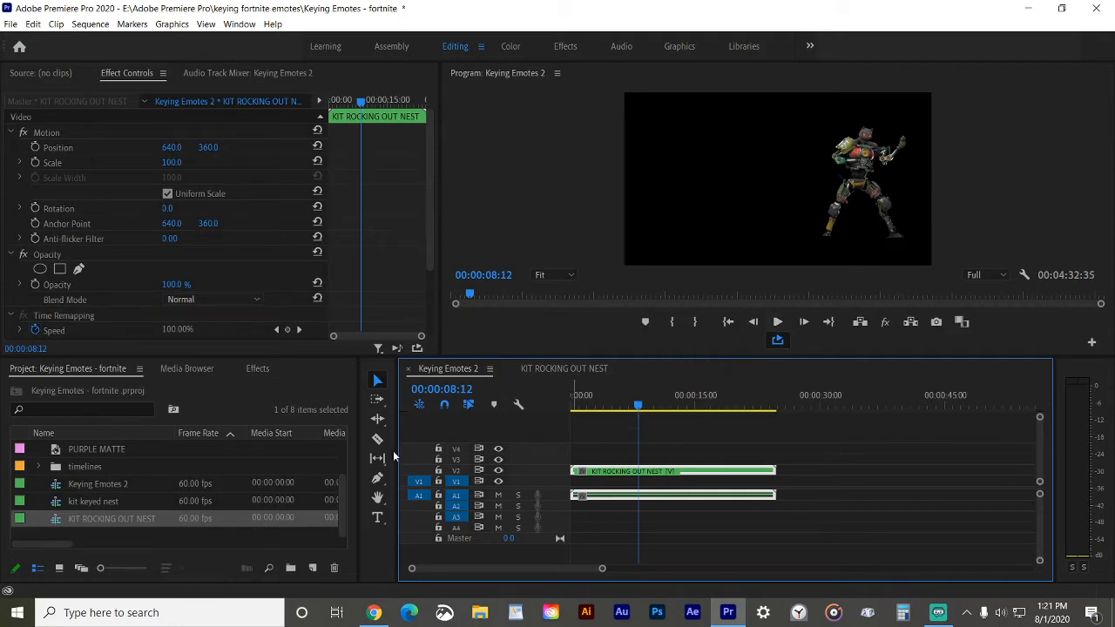
- Place the green matte on V1 beneath the nested clip and extend it to the nest's end
scroll(86, 446, up, 2)
drag(88, 468, 594, 485)
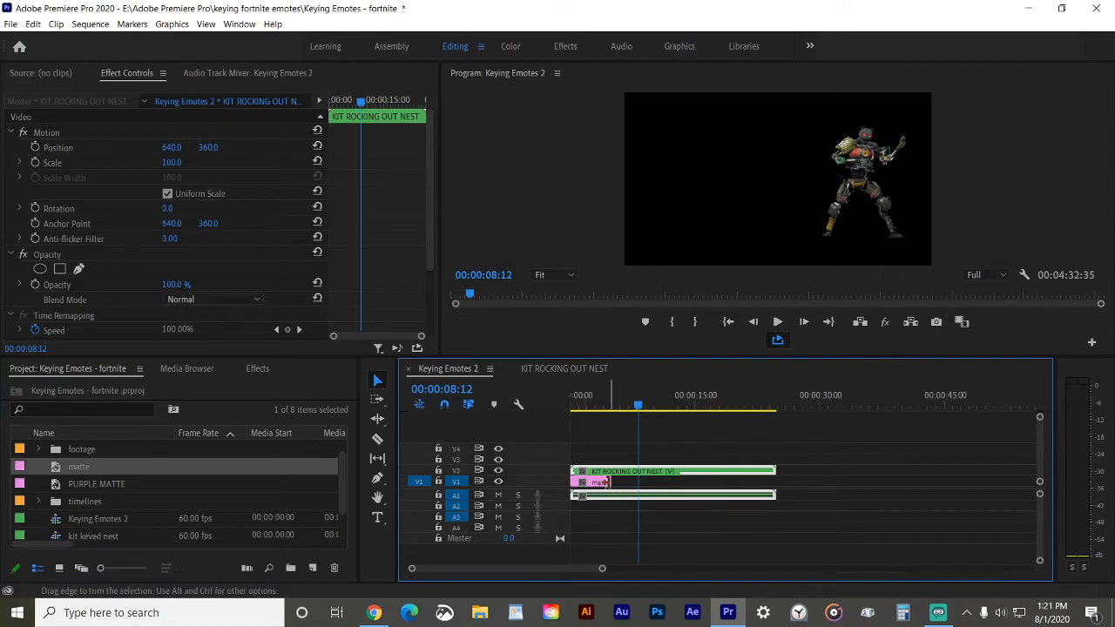
drag(728, 485, 775, 483)
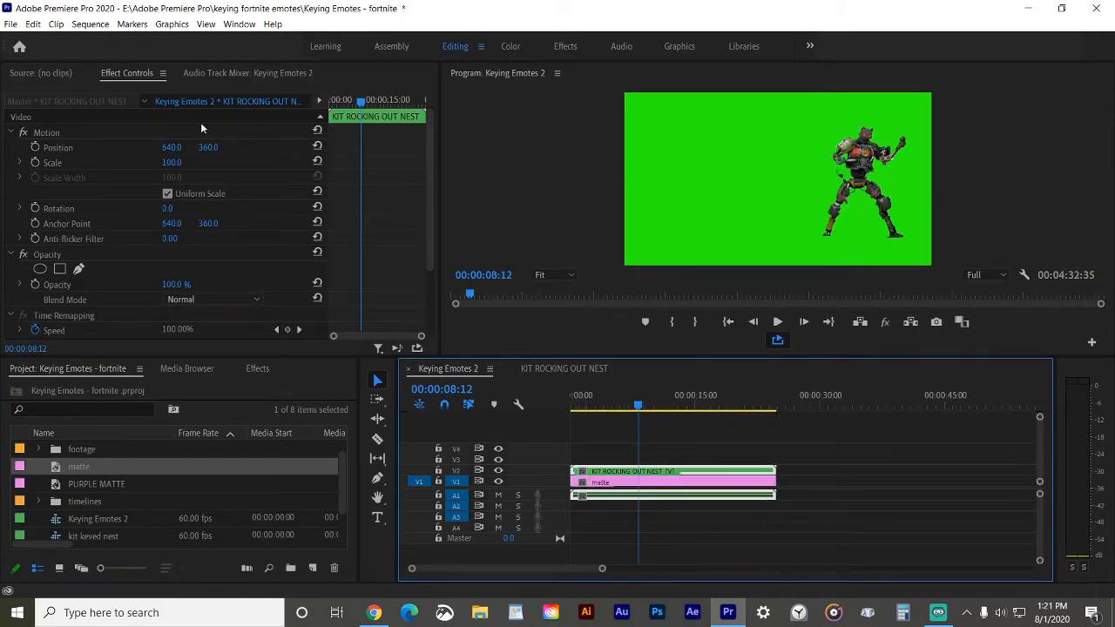
- Move the nested clip to Position about 325, 369 and place its anchor point on the character at about 989.5, 363
click(68, 133)
drag(841, 188, 766, 196)
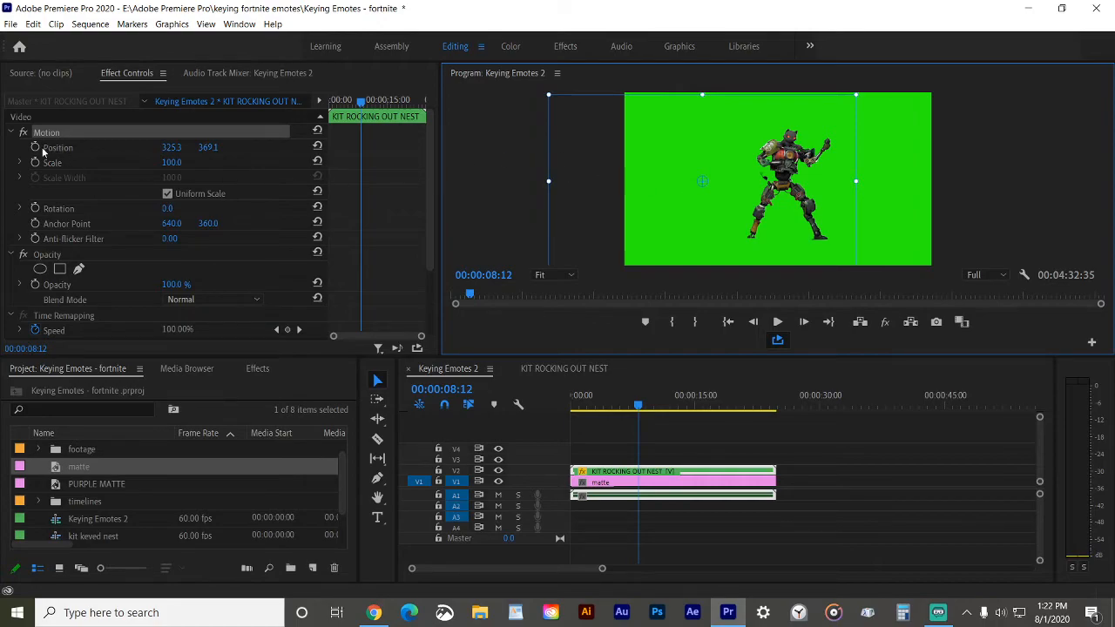
click(57, 227)
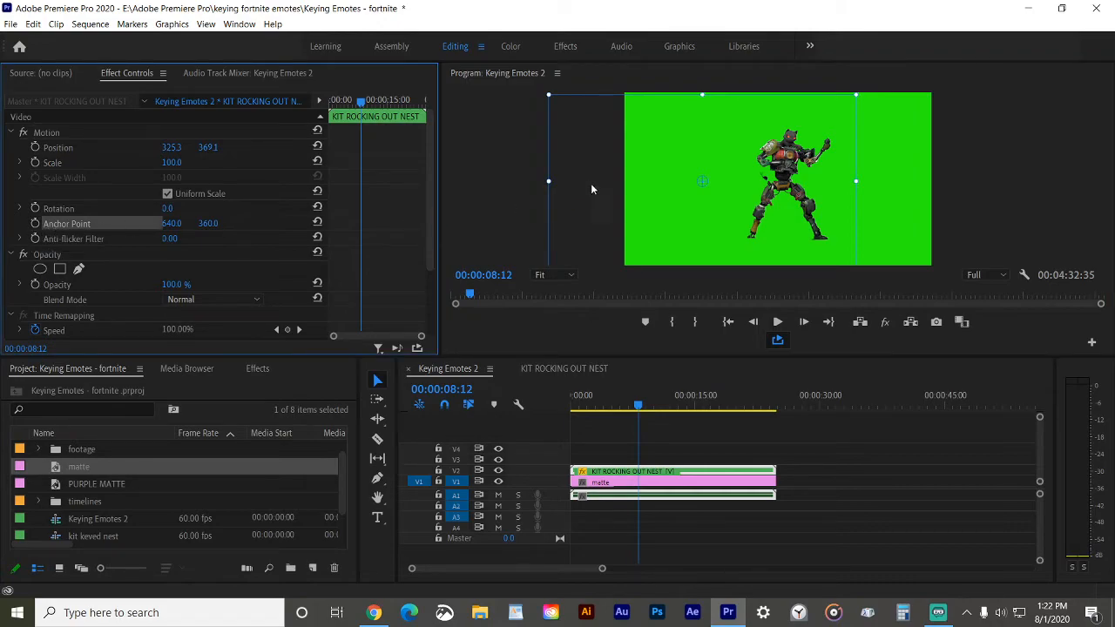
drag(702, 181, 786, 182)
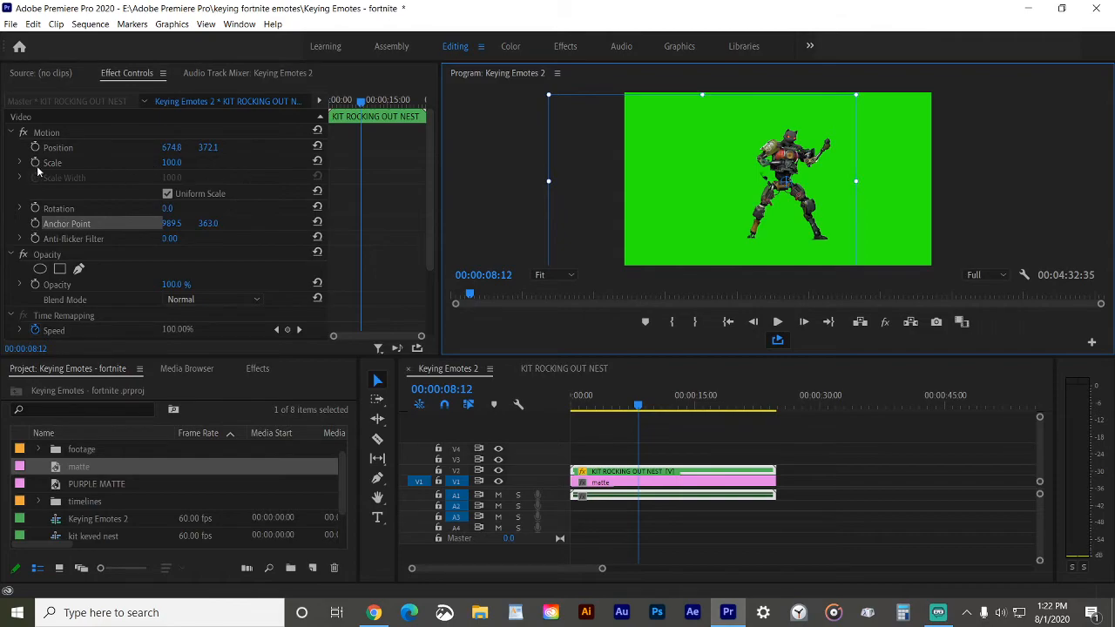
- Set the nested clip's Scale to 166 and return the playhead to the start of the sequence
drag(172, 164, 229, 164)
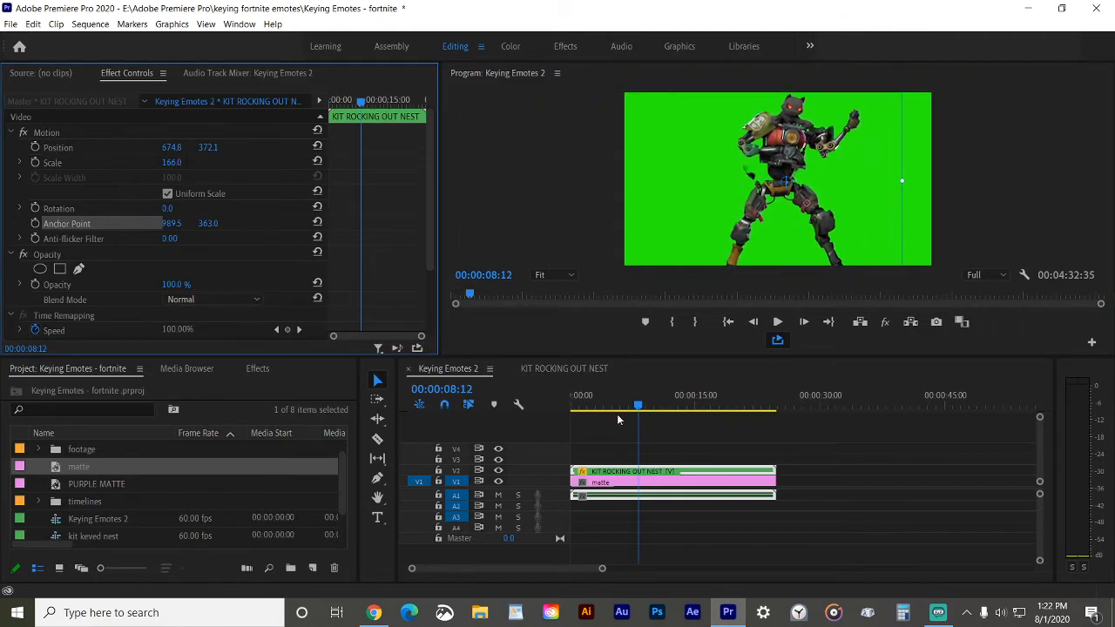
drag(641, 403, 538, 409)
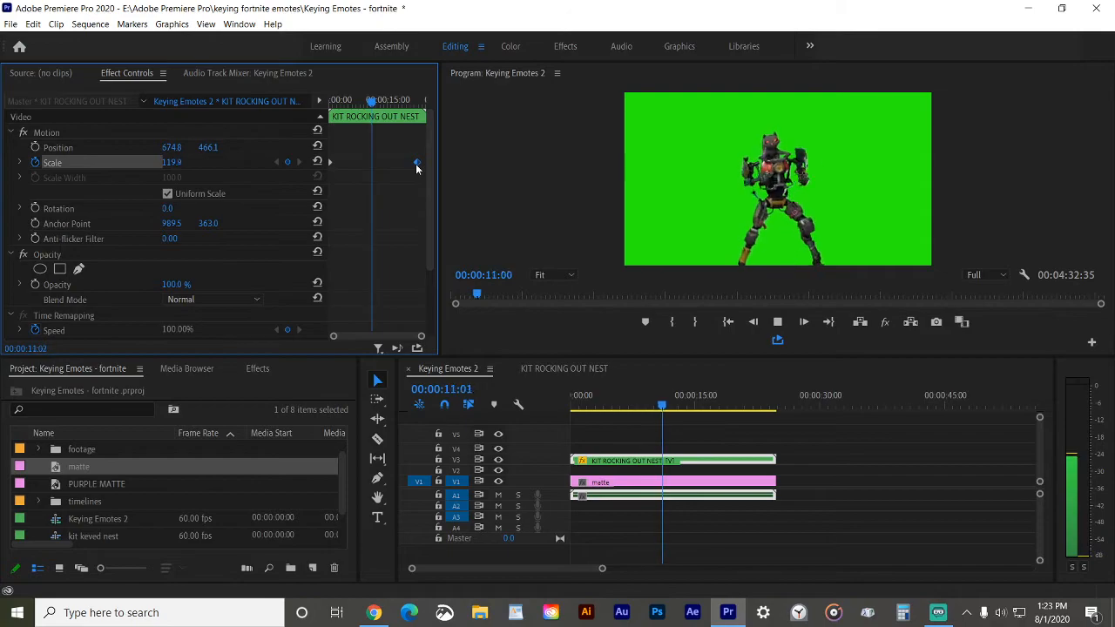
- Move the nested clip's second Scale keyframe to about 00:00:11:49 and set its horizontal Position to 585.8
key(space)
drag(417, 163, 377, 165)
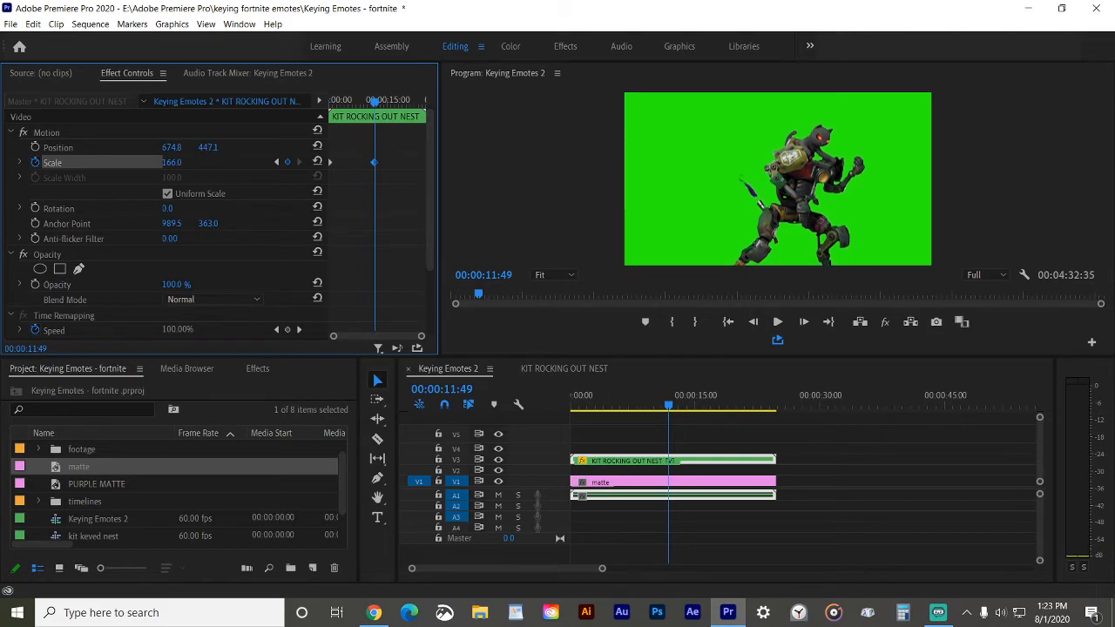
drag(174, 148, 97, 148)
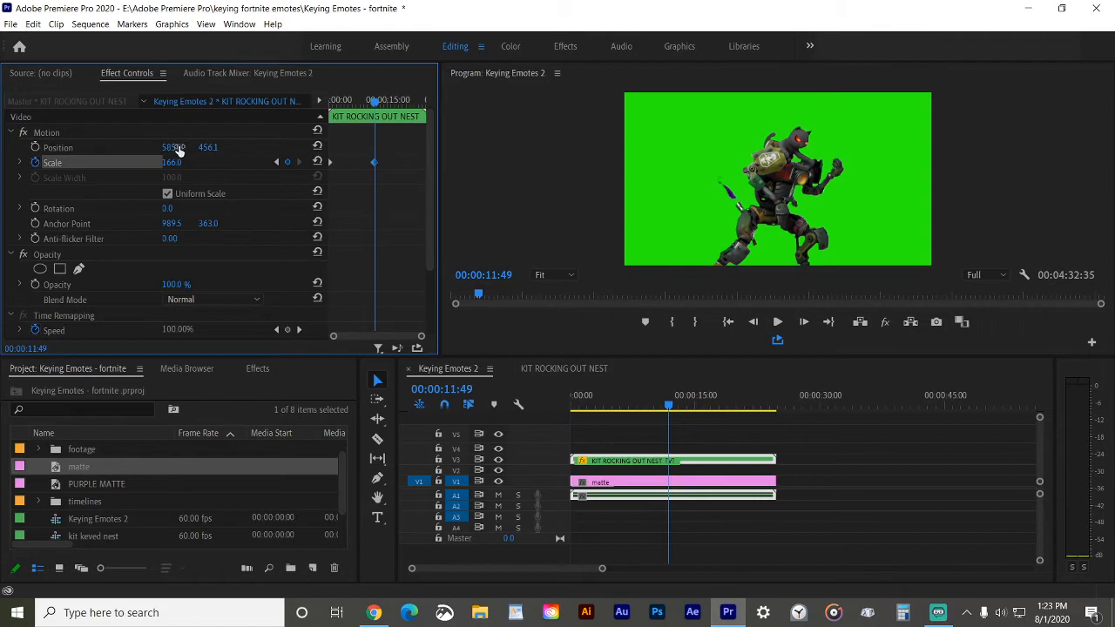
- Duplicate the V3 nested clip onto tracks V4 and V2, aligned with the sequence start
click(587, 464)
drag(587, 464, 817, 450)
drag(814, 497, 815, 507)
drag(816, 449, 590, 472)
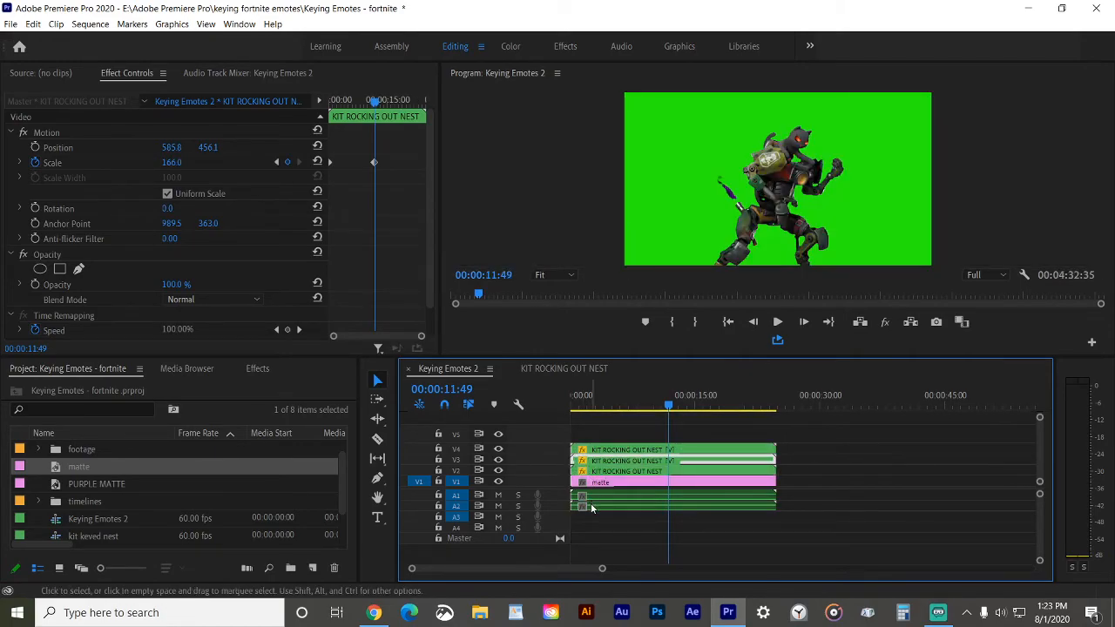
- Trim the start of the A3 audio copy to the V3 clip's second Scale keyframe at 00:00:11:49
click(591, 503)
drag(667, 400, 637, 448)
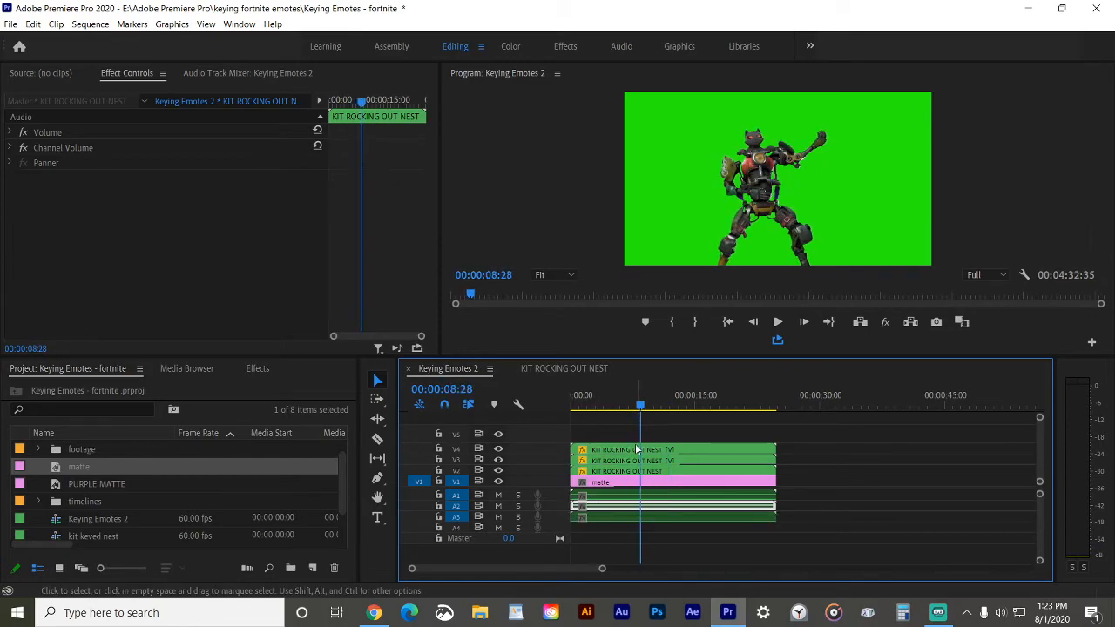
click(633, 462)
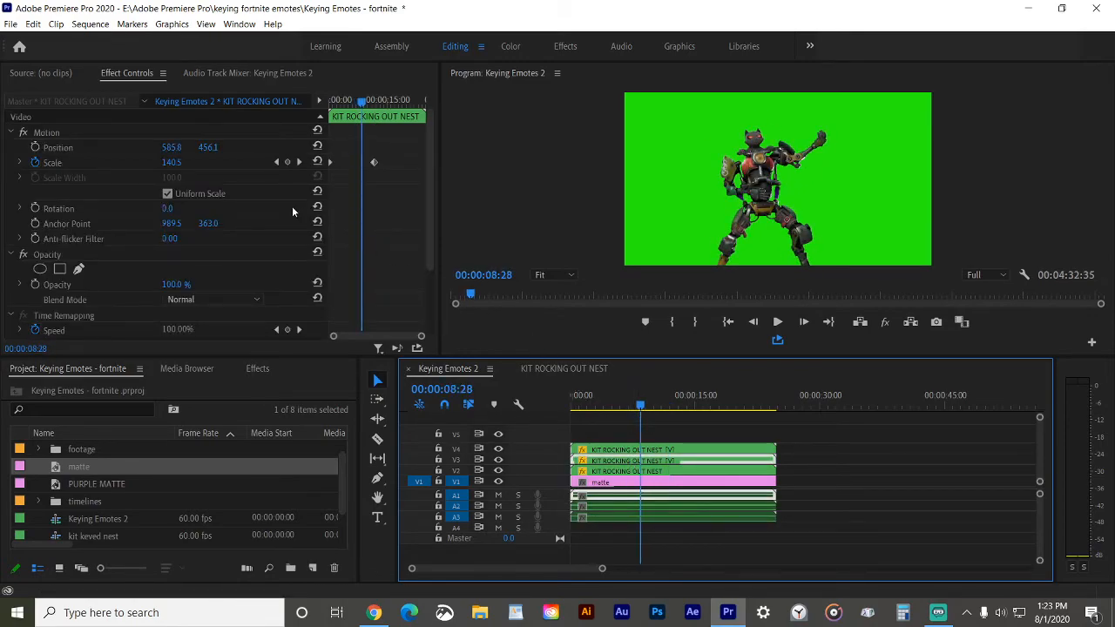
click(301, 163)
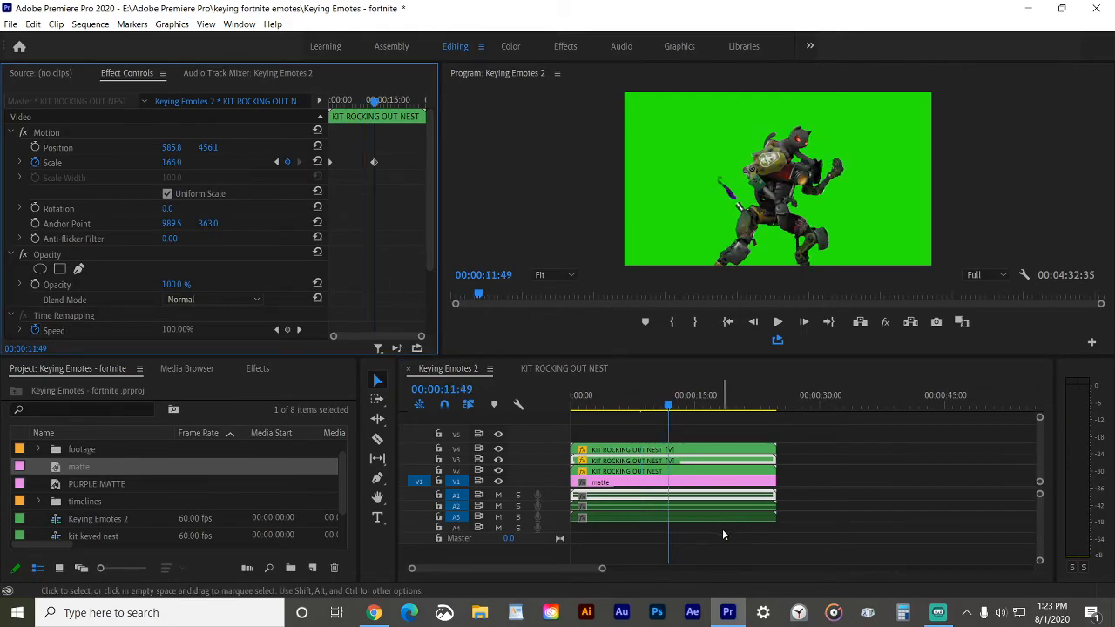
drag(573, 517, 675, 520)
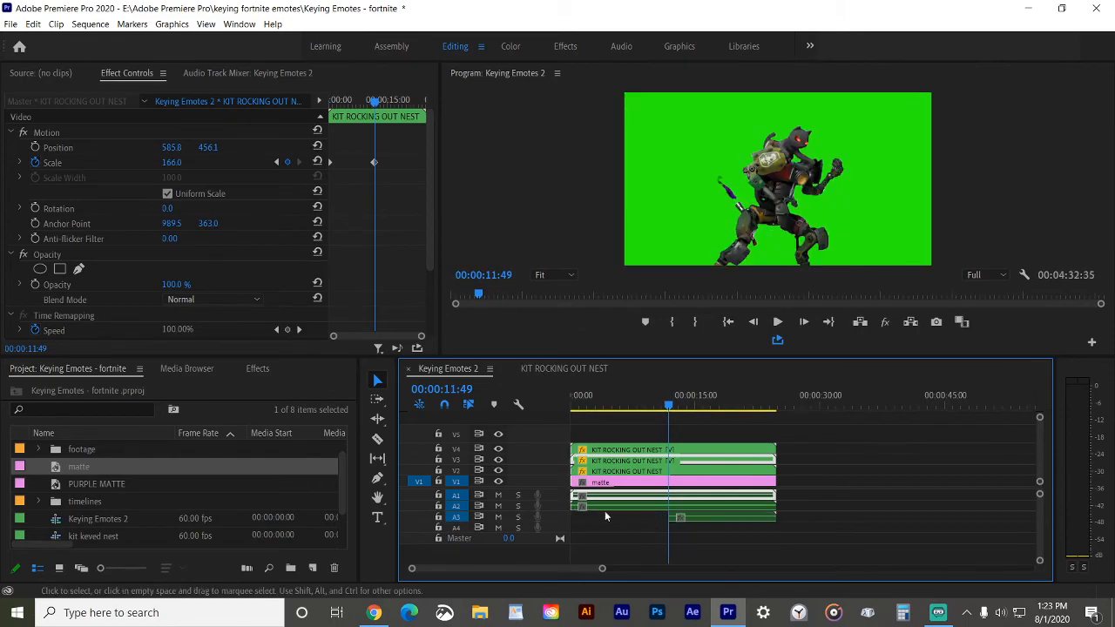
- Trim the start of the A1 audio clip to the playhead at 00:00:11:49
mouse_move(574, 496)
mouse_down()
mouse_move(596, 498)
mouse_move(573, 496)
mouse_up()
click(586, 533)
click(579, 499)
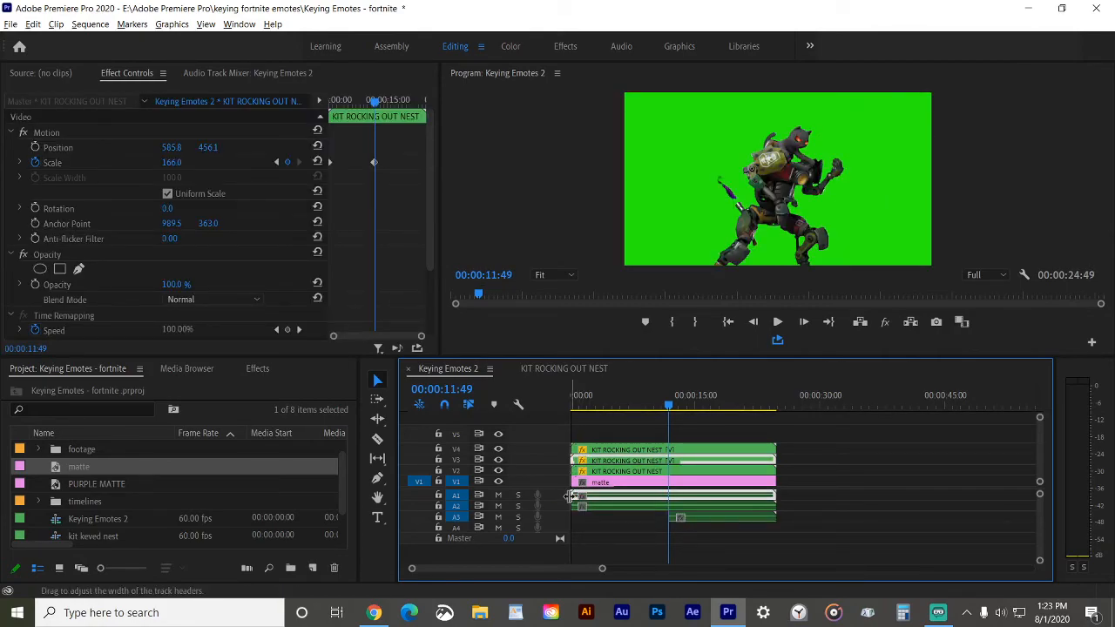
click(577, 495)
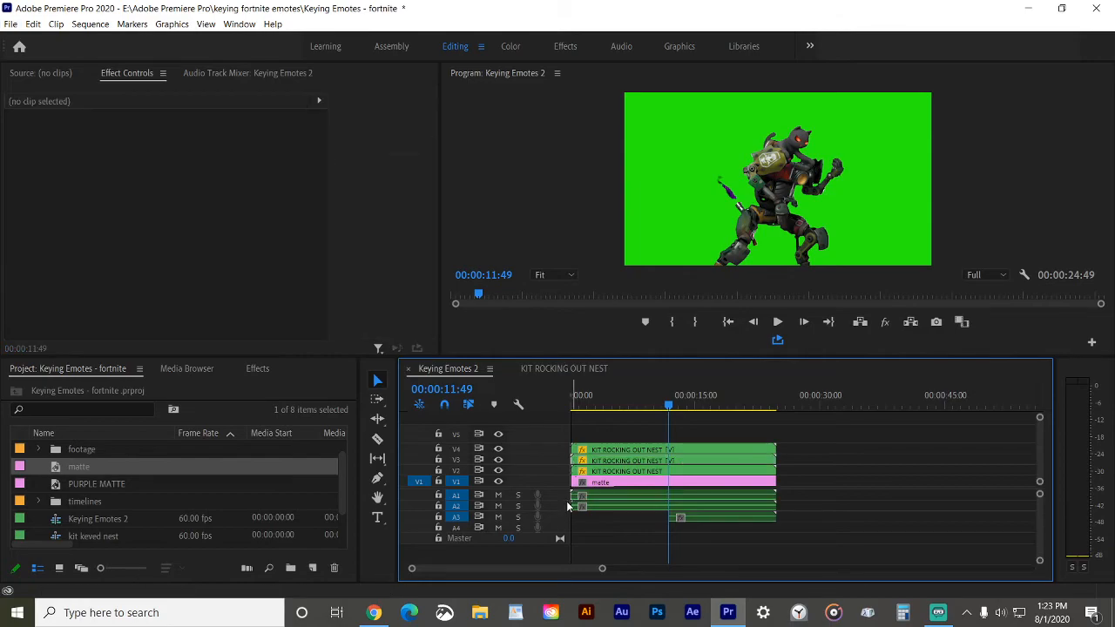
drag(577, 495, 669, 496)
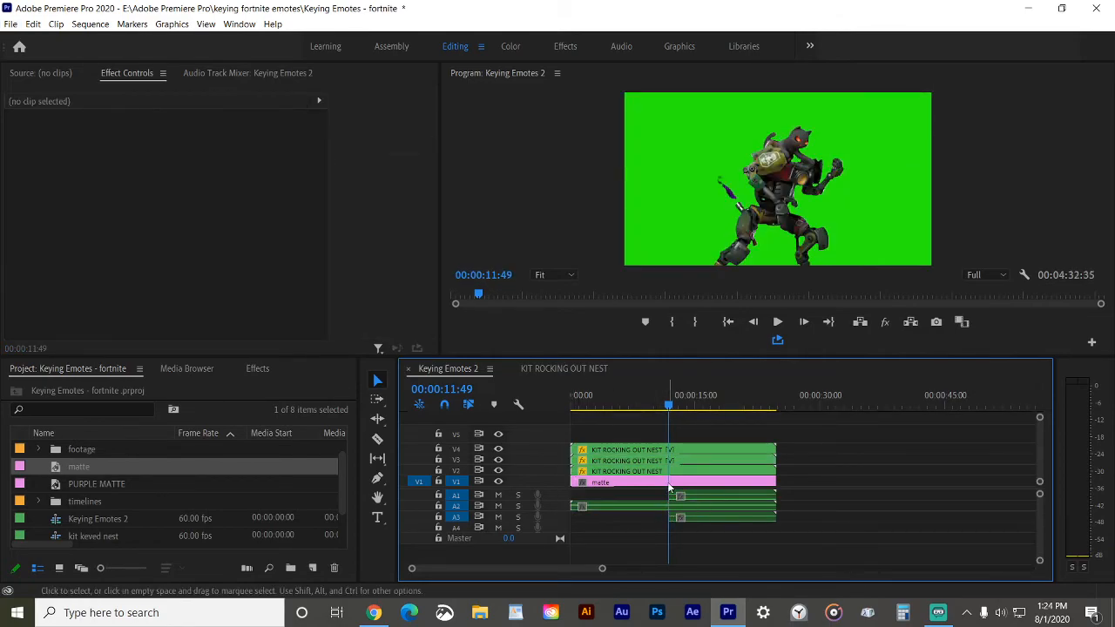
- Enable Position keyframing at 00:00:11:49 on the V4 and V2 nested clips
click(636, 450)
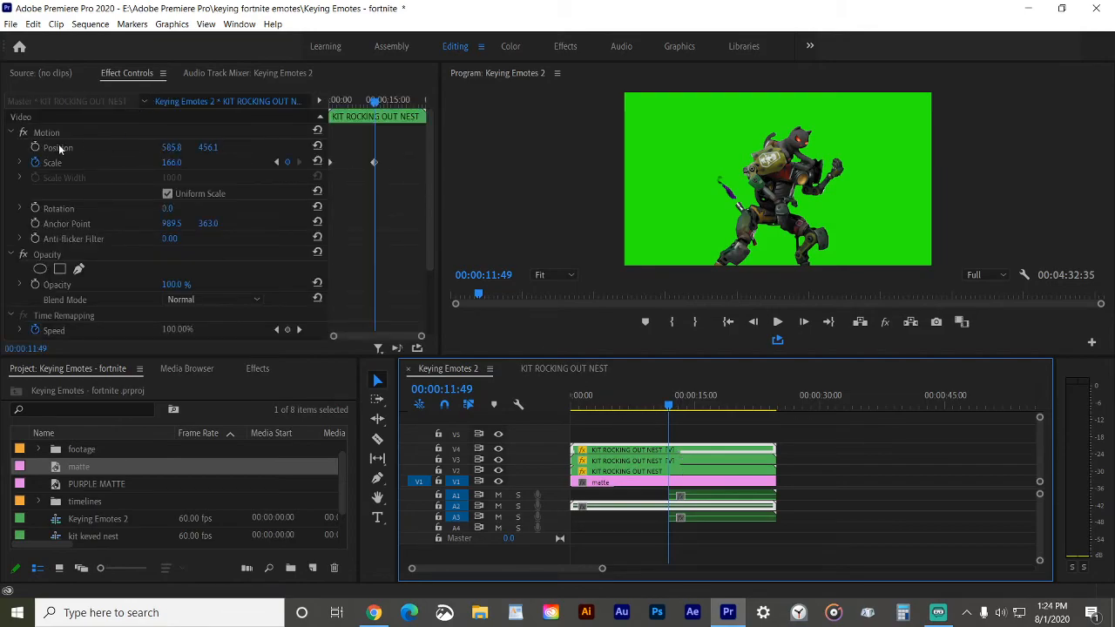
click(36, 147)
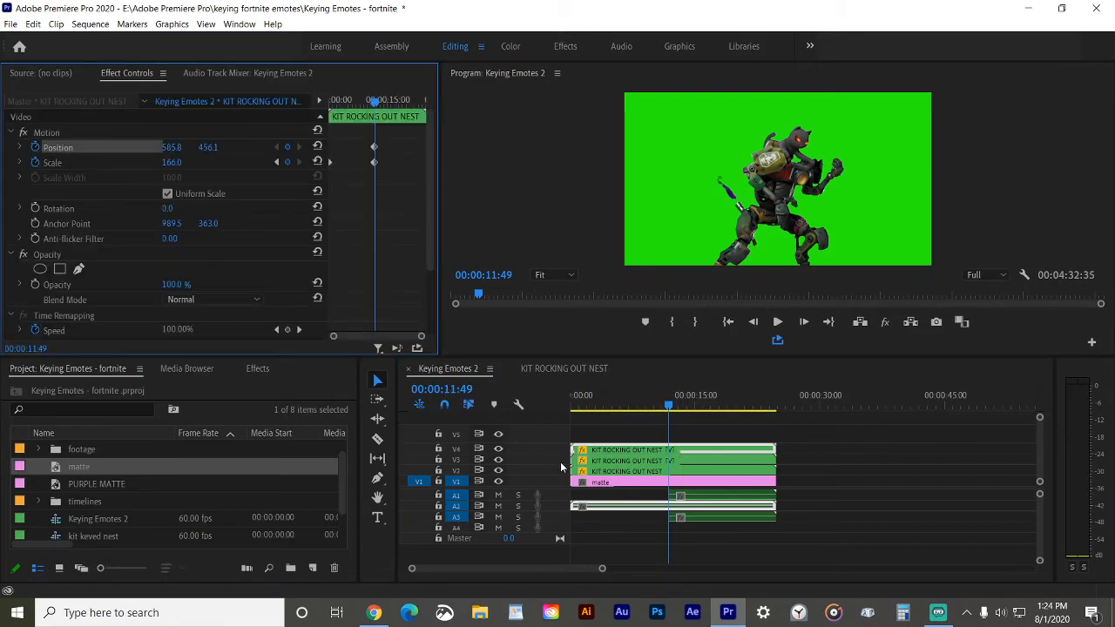
click(614, 476)
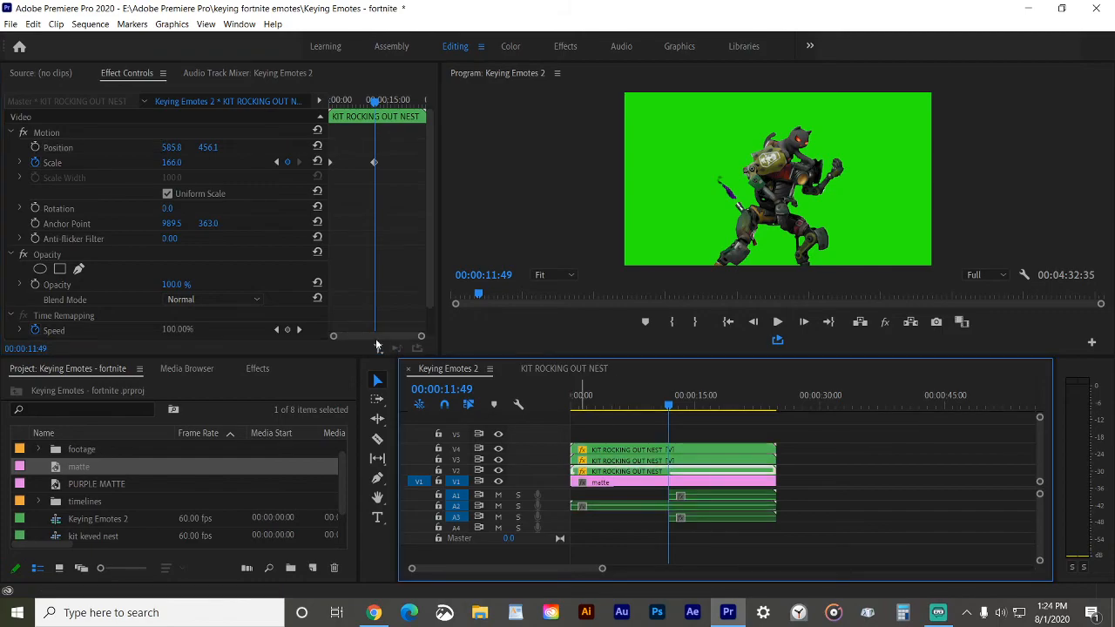
click(35, 147)
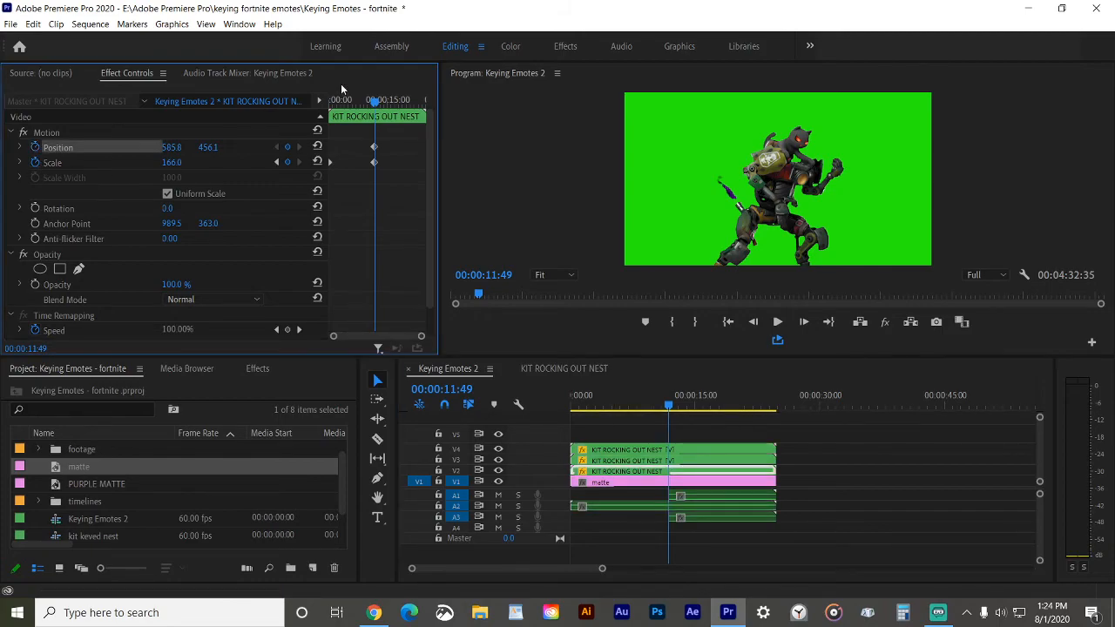
- At 00:00:20:00, set the horizontal Position to 1039.8 on the V2 clip and 170.8 on the V4 clip, and play the sequence from its start
drag(372, 101, 406, 101)
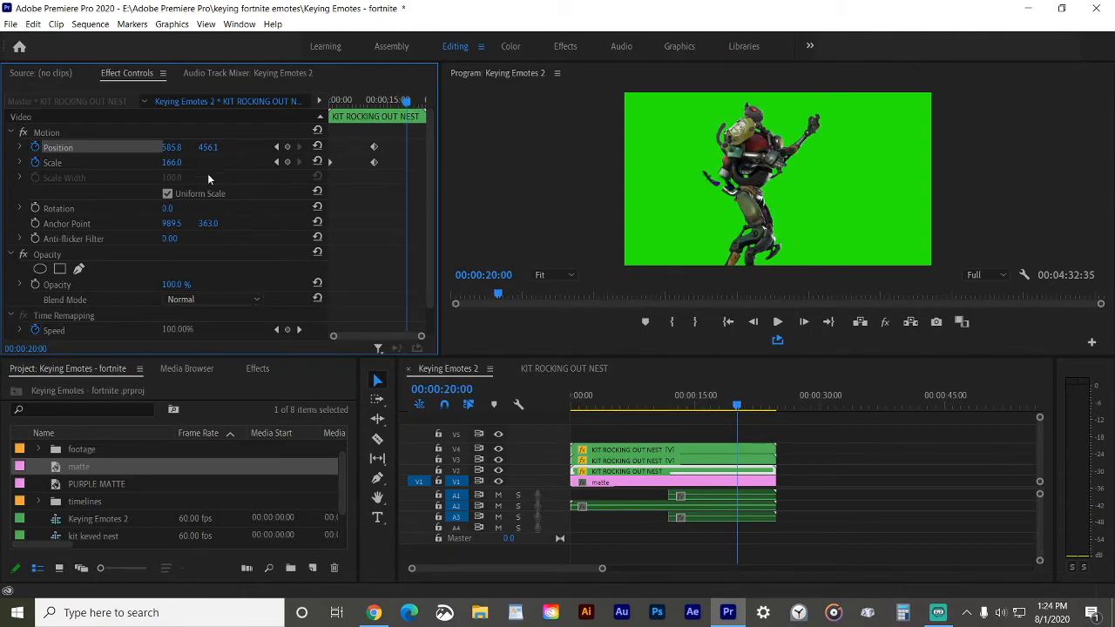
drag(172, 147, 567, 147)
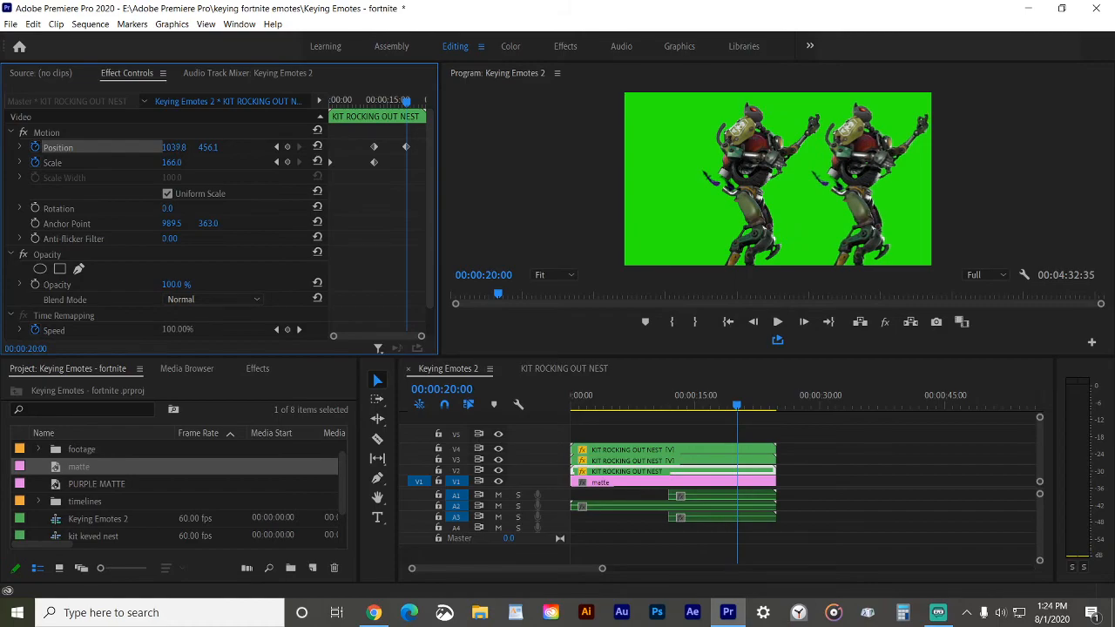
click(620, 453)
drag(172, 147, 0, 147)
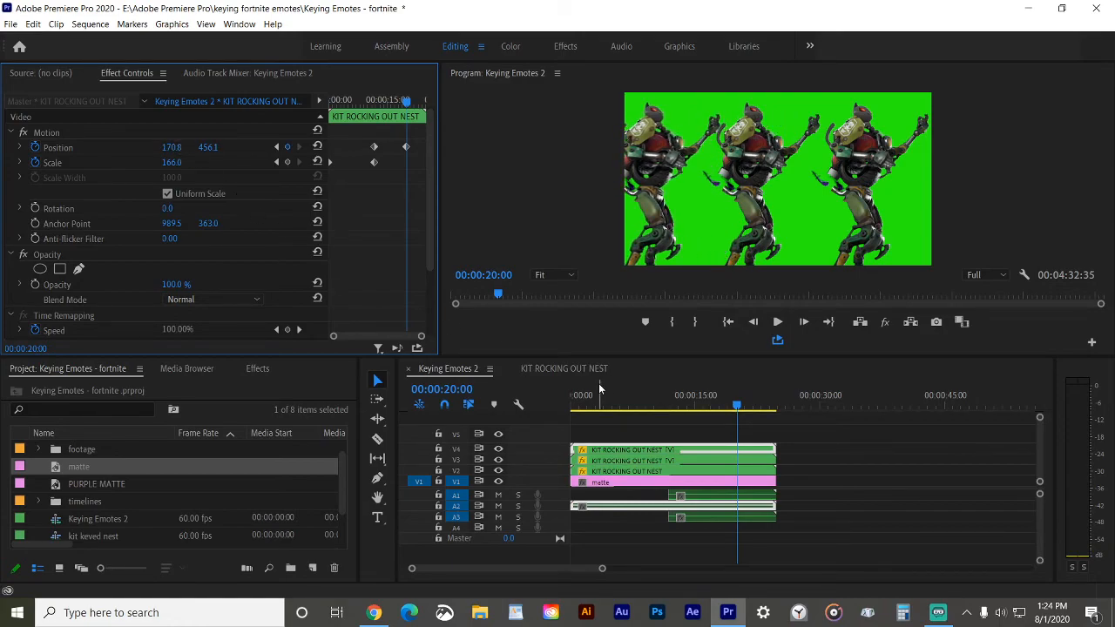
key(Home)
key(space)
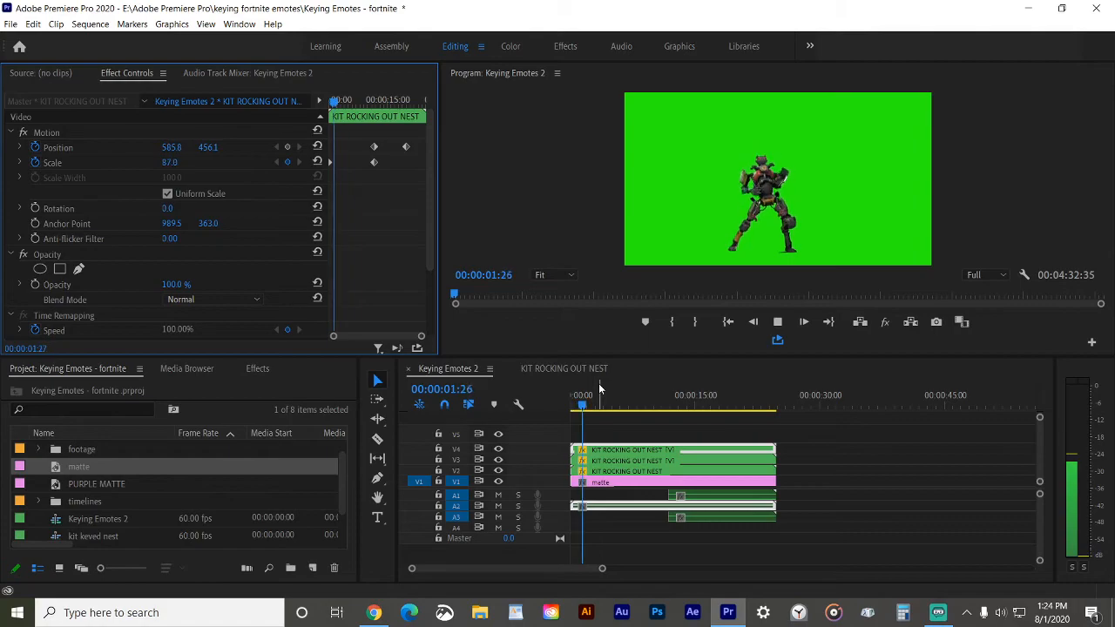